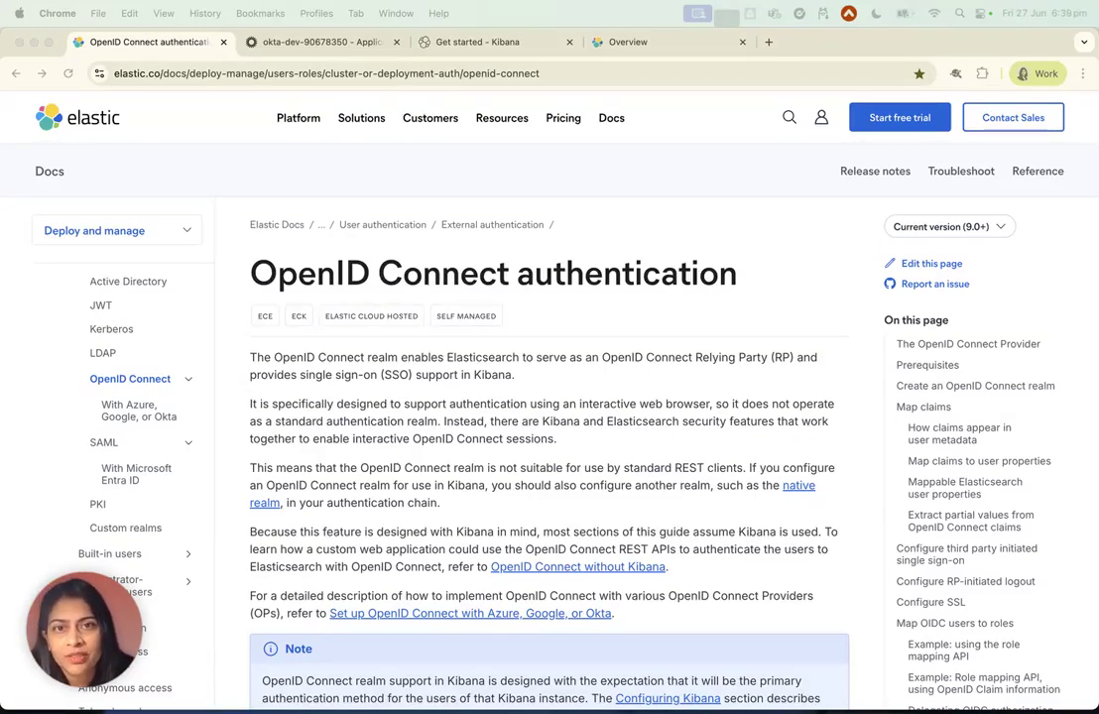
# Switch to the Okta admin console and view the people assigned to the elasticgroups directory group.
pyautogui.click(315, 48)
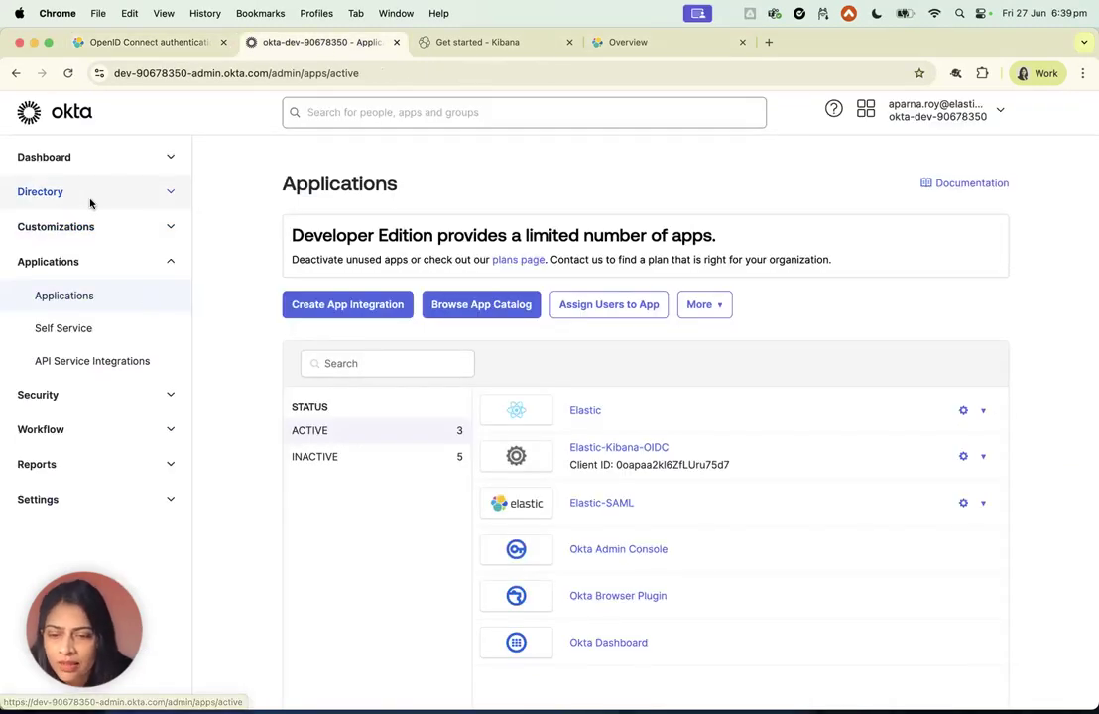
pyautogui.click(116, 194)
pyautogui.click(55, 260)
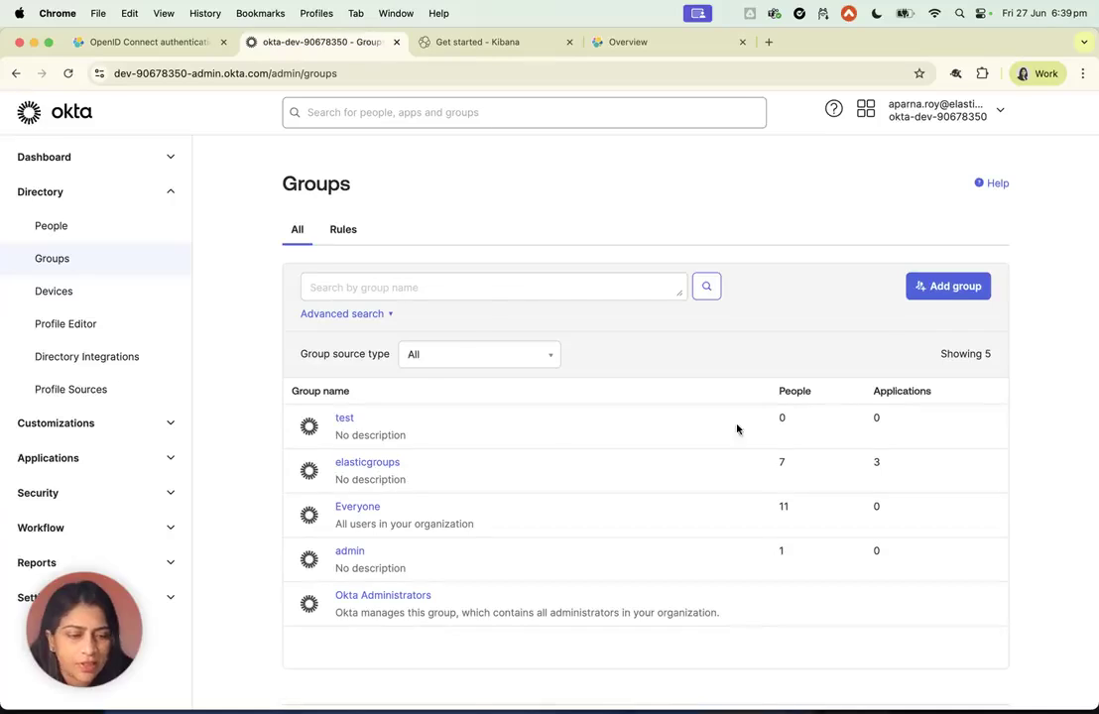
pyautogui.click(377, 463)
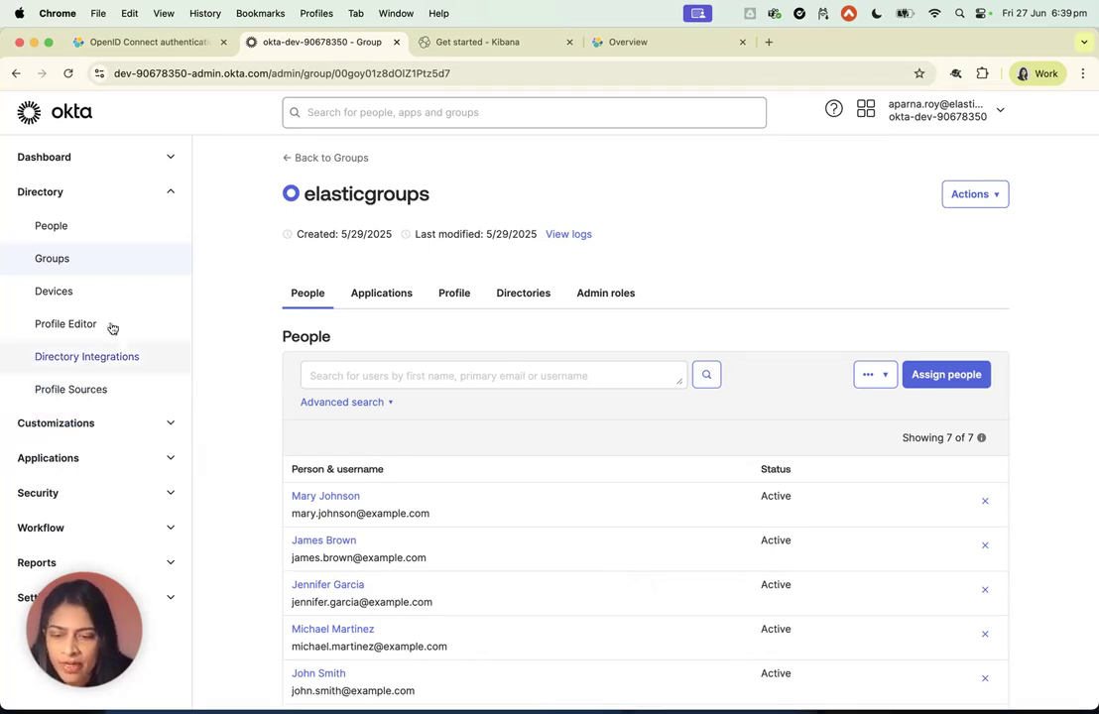
# Start a new Okta app integration with OIDC - OpenID Connect as sign-in method and Web Application as application type.
pyautogui.click(155, 459)
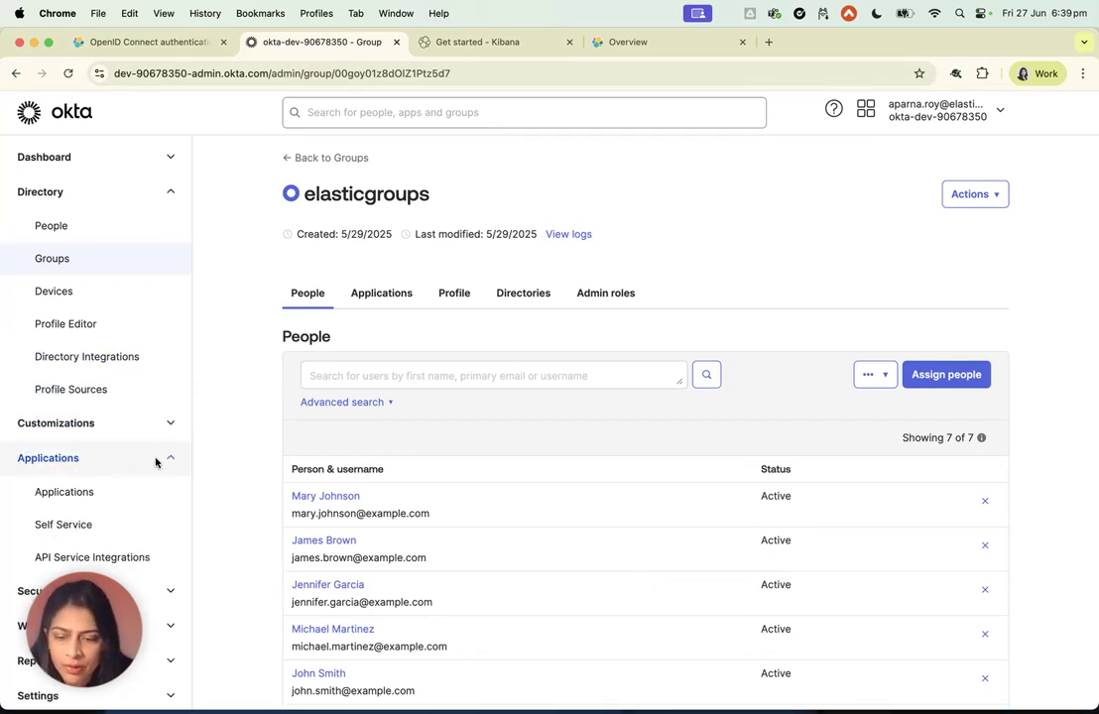
pyautogui.click(65, 496)
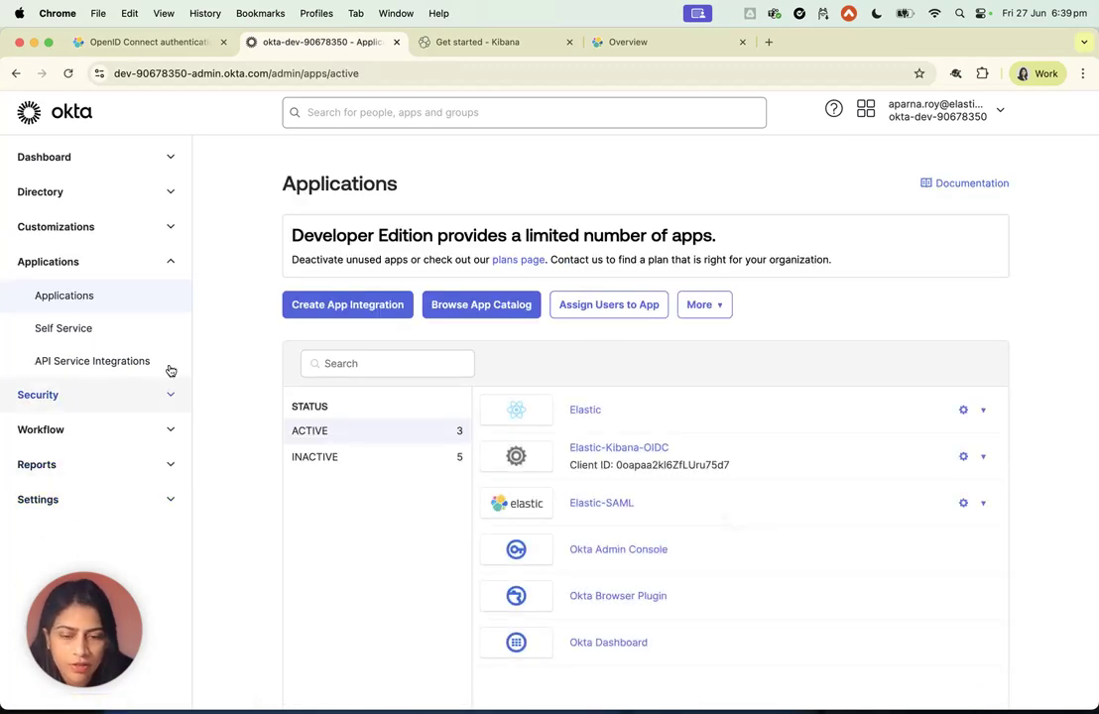
pyautogui.click(377, 310)
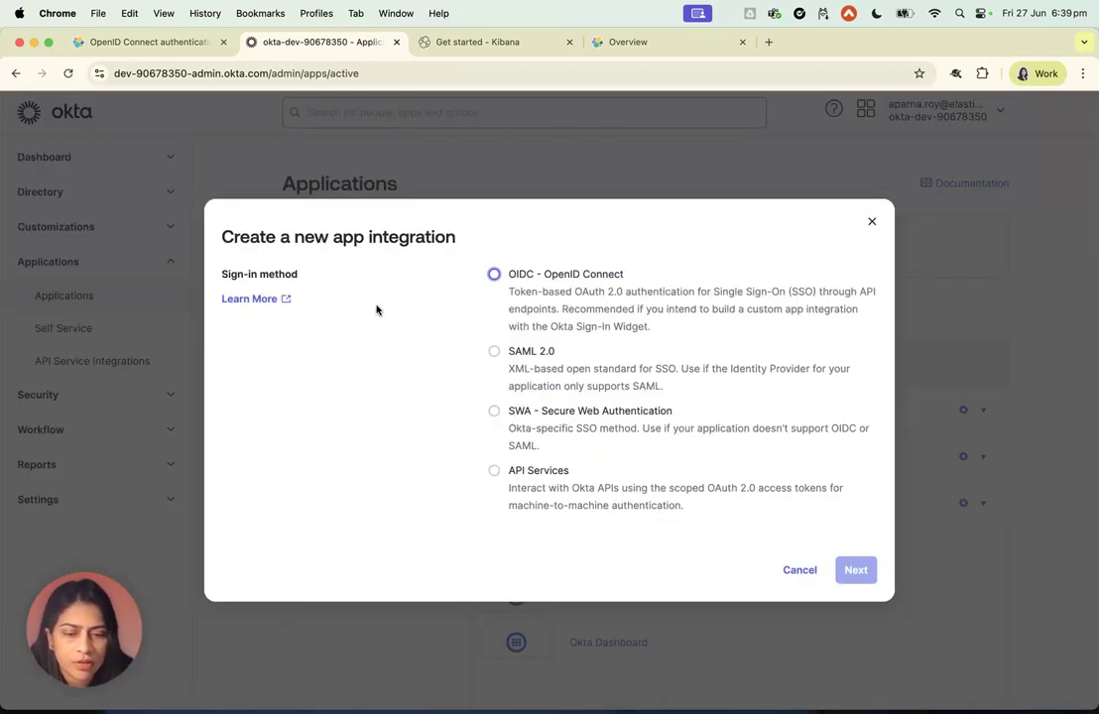
pyautogui.click(494, 275)
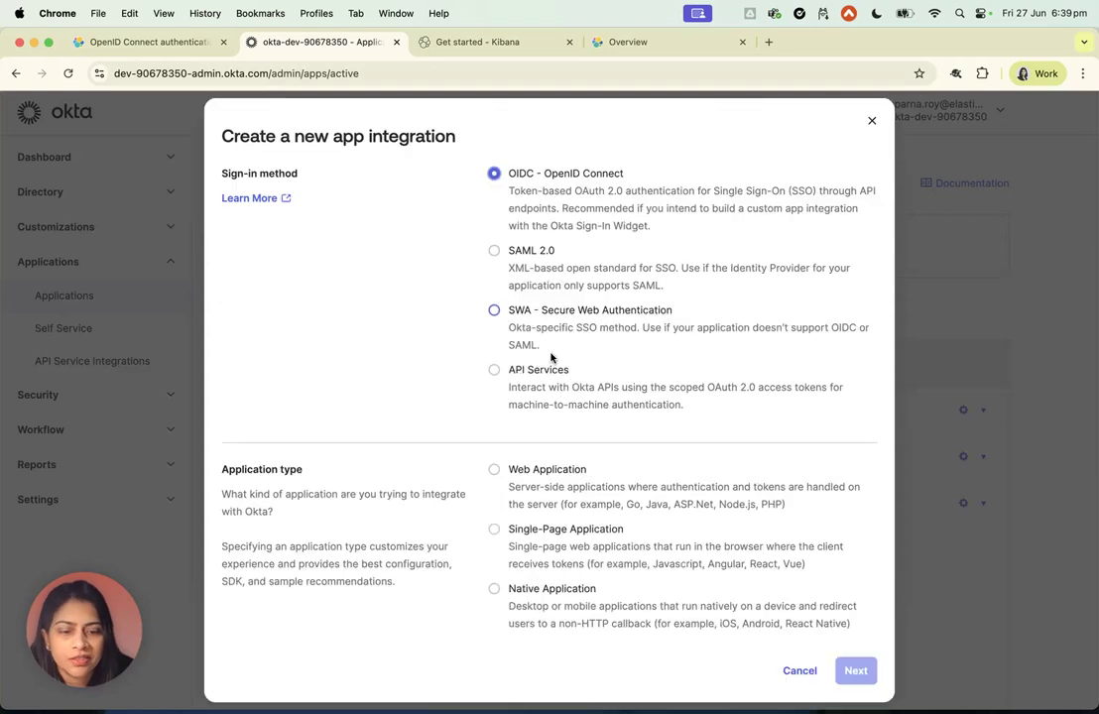
pyautogui.click(533, 470)
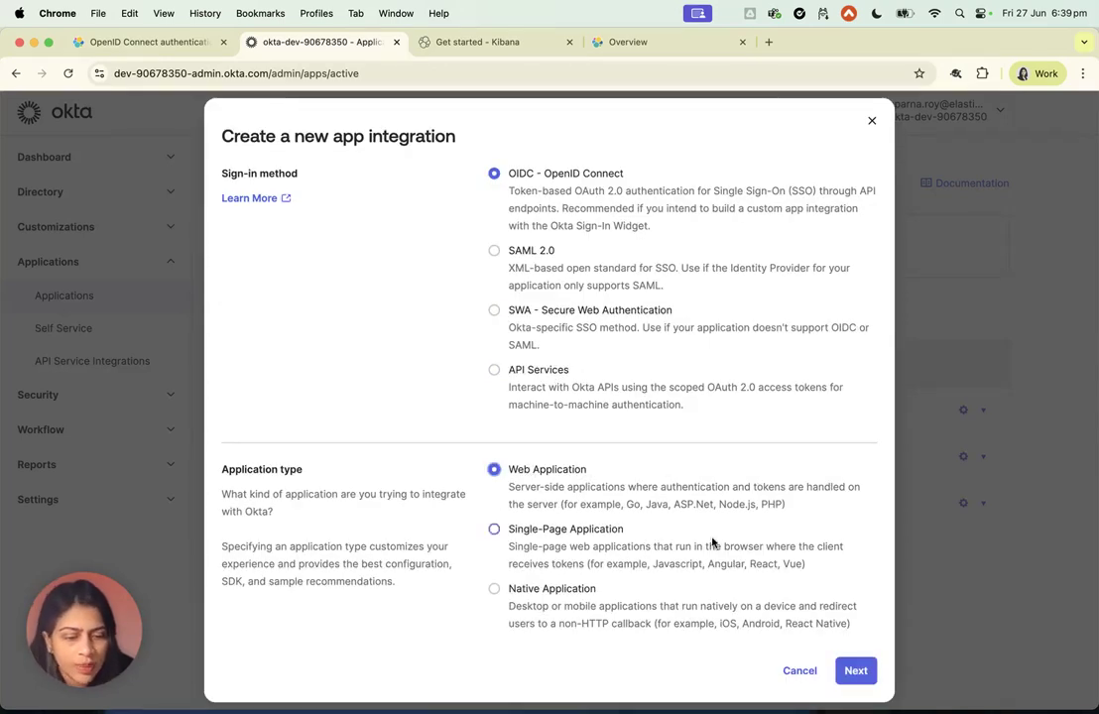
pyautogui.click(851, 671)
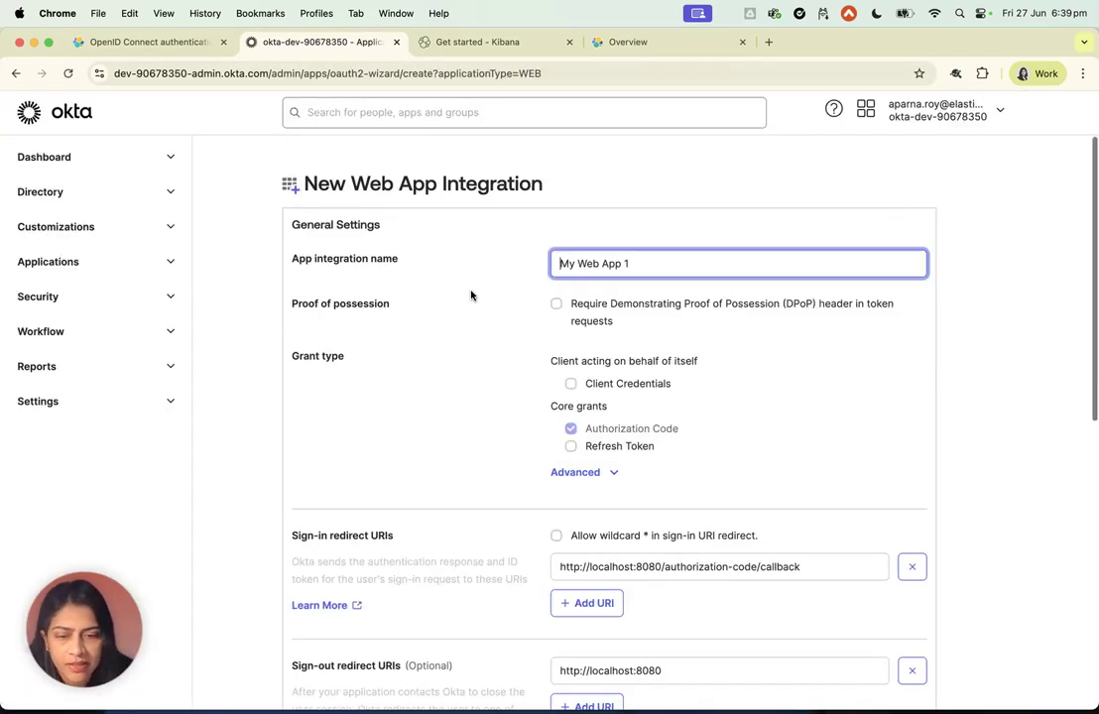
# Name the new web app integration Elastic-Kibana-OIDC.
pyautogui.moveTo(660, 263); pyautogui.dragTo(494, 262)
pyautogui.press('BackSpace')
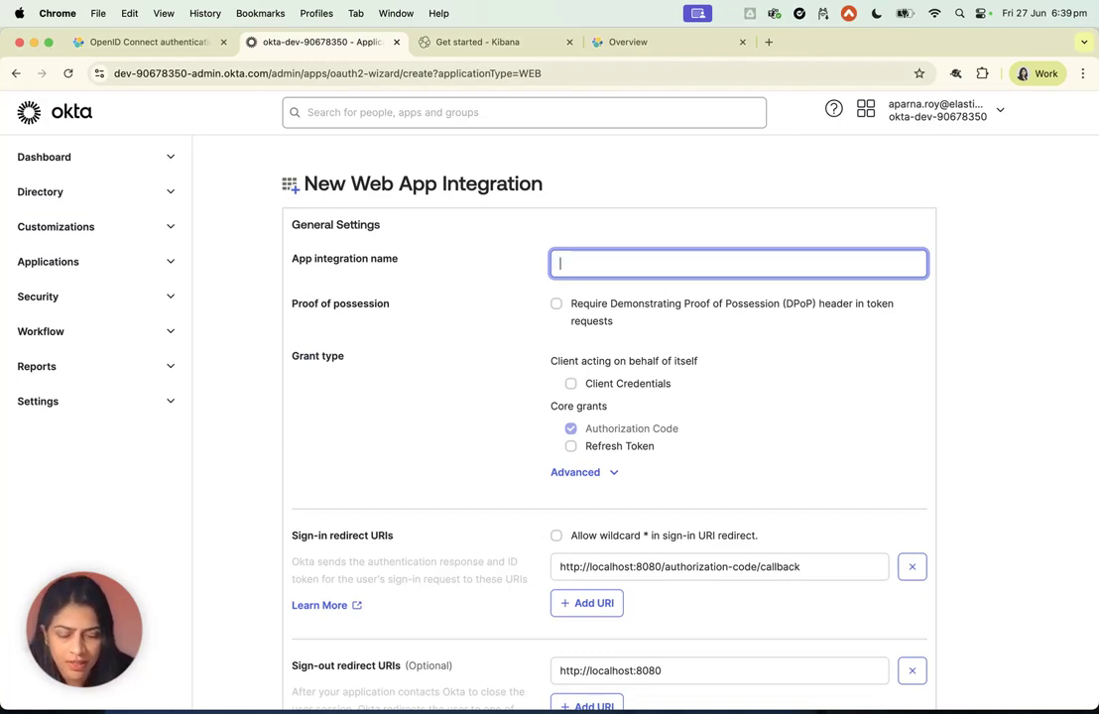
pyautogui.write('Elastic-Kibana-')
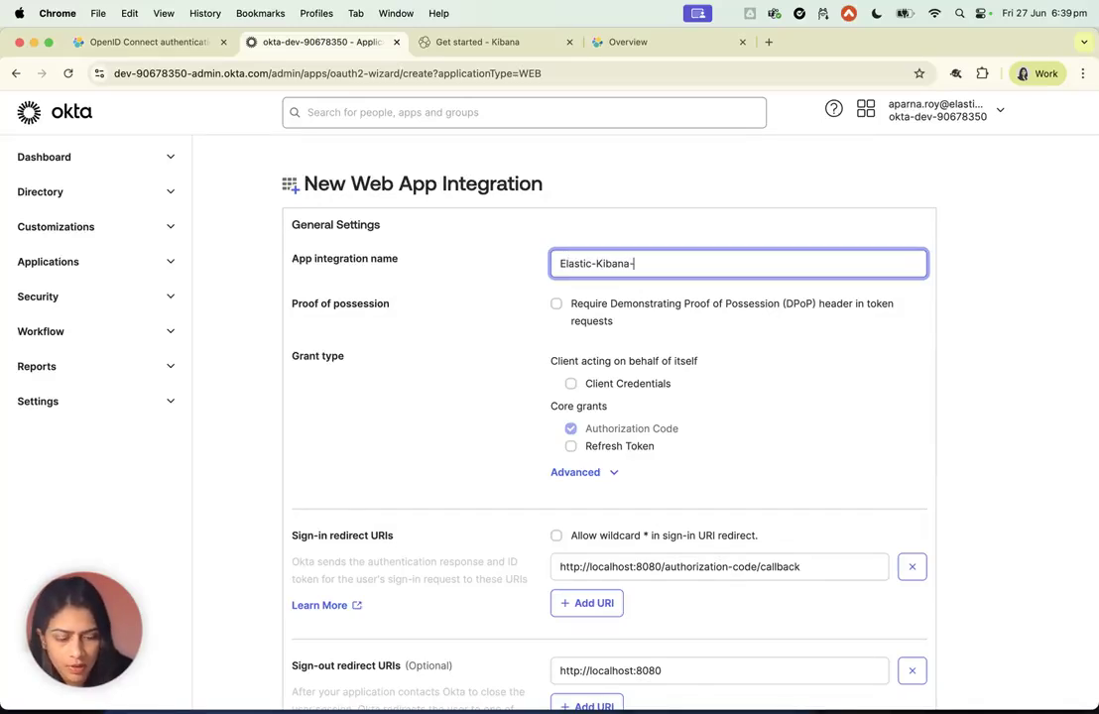
pyautogui.write('OIDC')
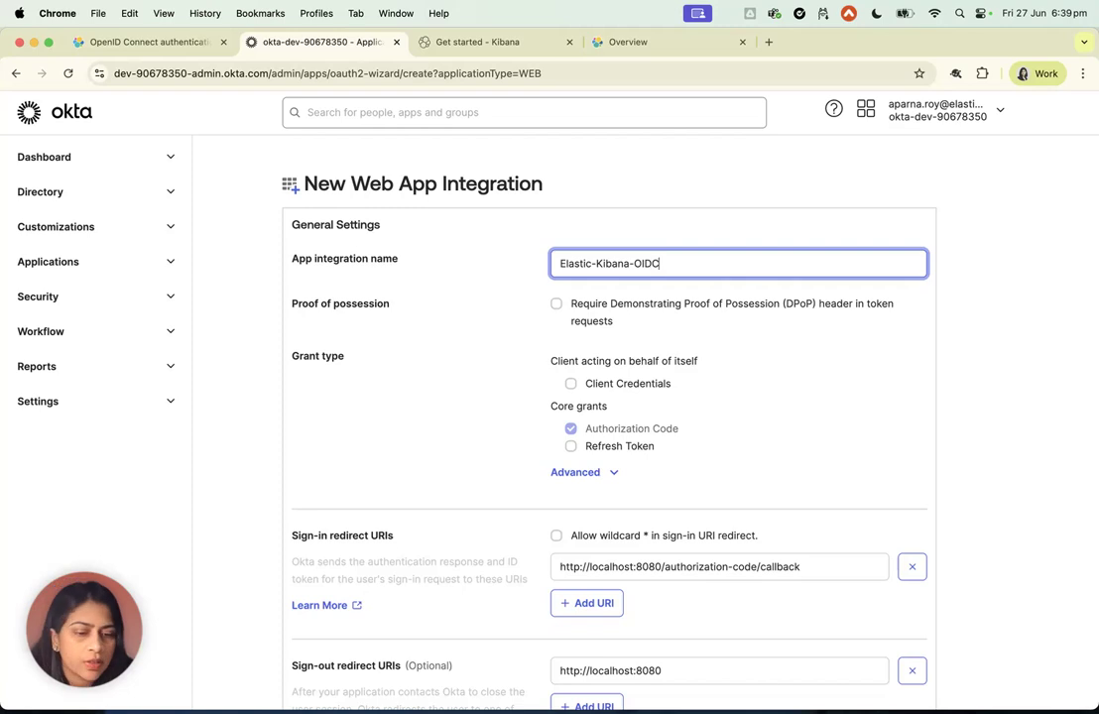
# Find the Okta section of Elastic's OpenID Connect setup guide and read its base, login and logout URI instructions.
pyautogui.scroll(-3, 504, 414)
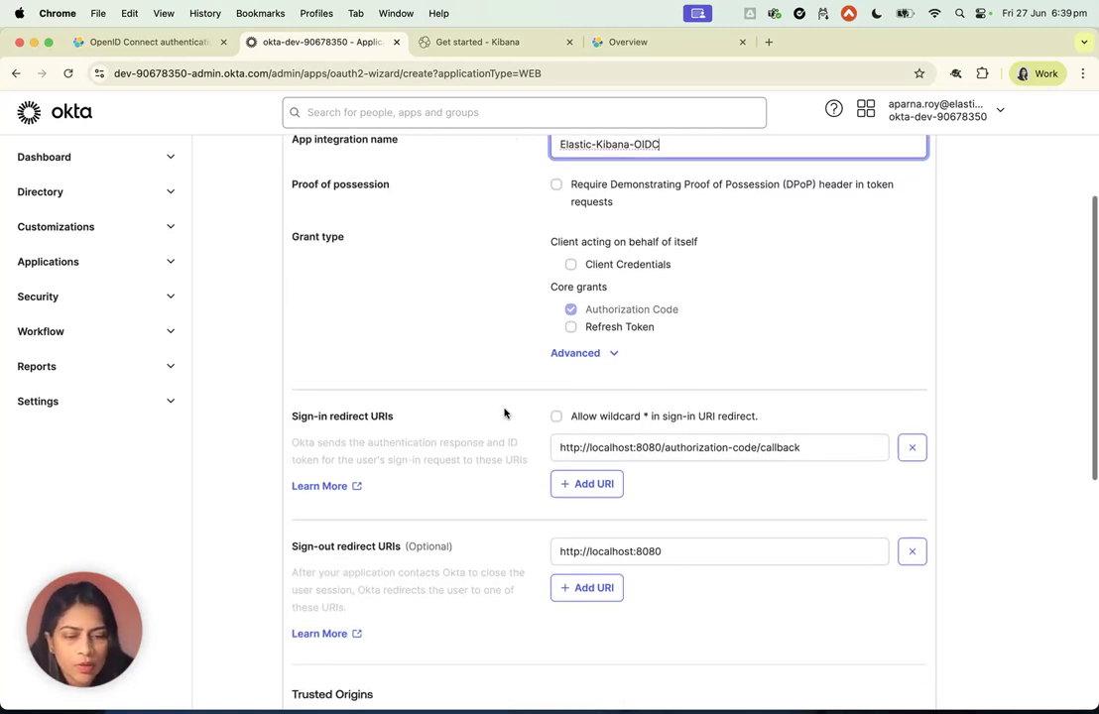
pyautogui.scroll(-3, 504, 414)
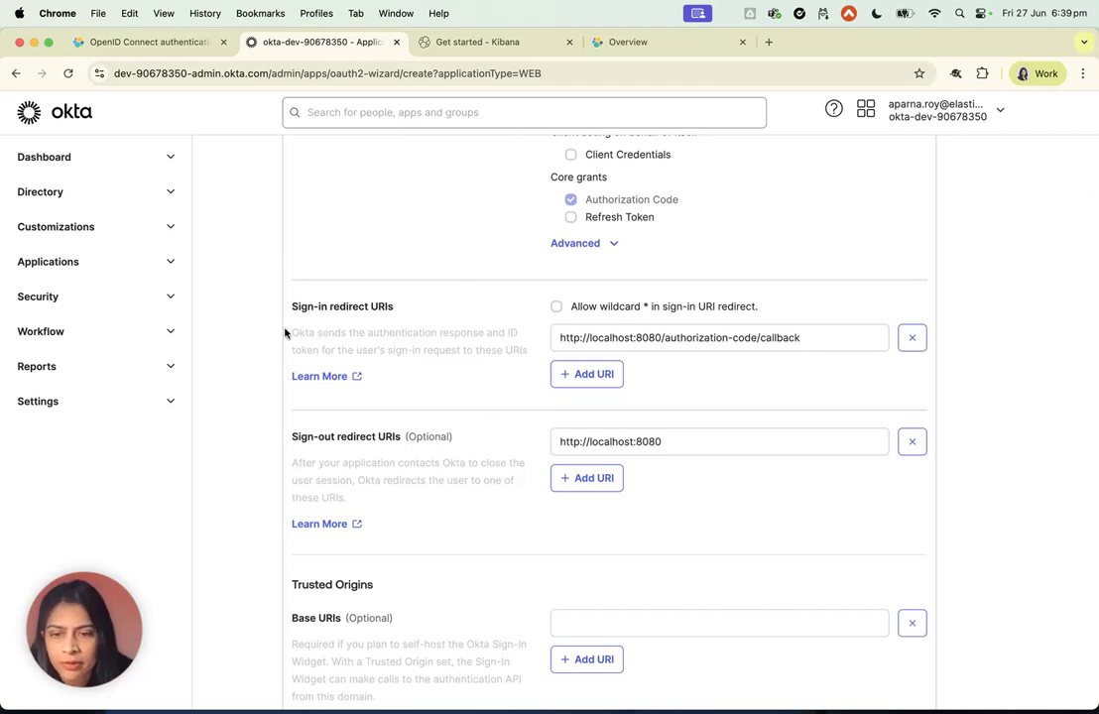
pyautogui.click(154, 44)
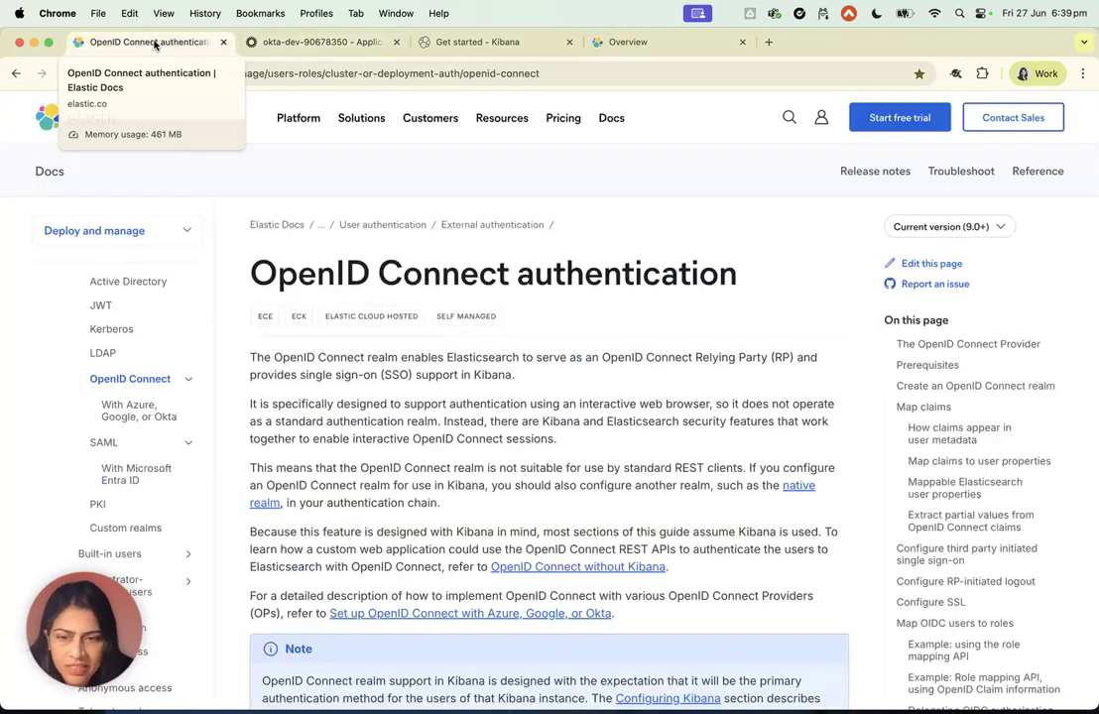
pyautogui.click(125, 410)
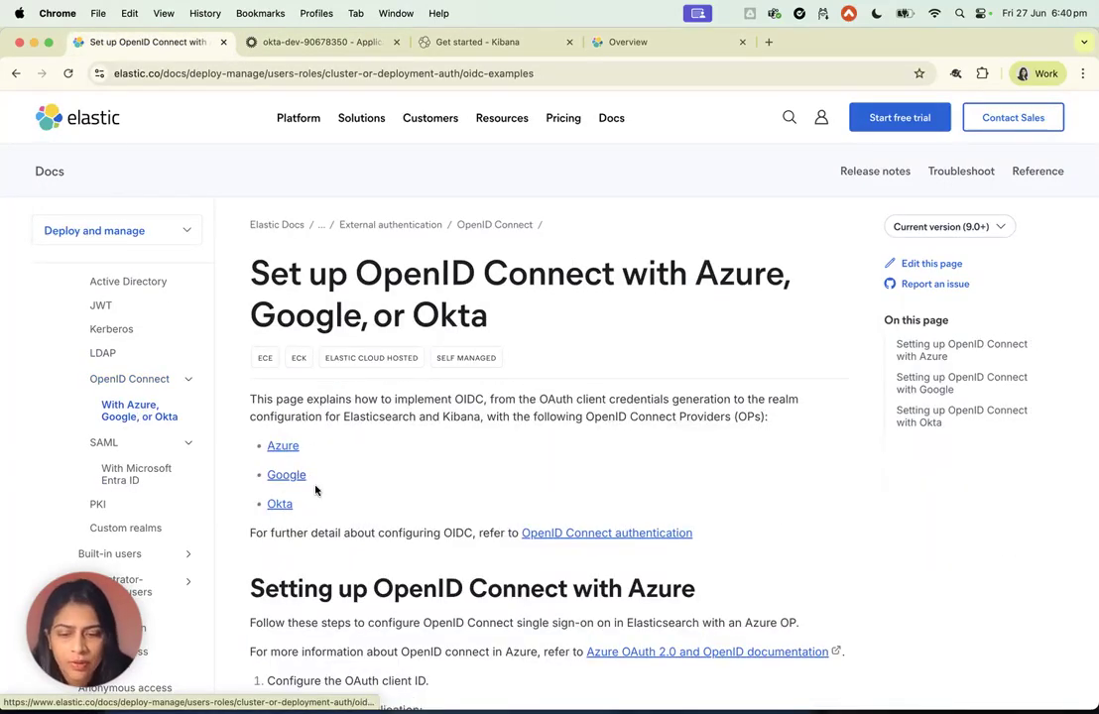
pyautogui.click(279, 504)
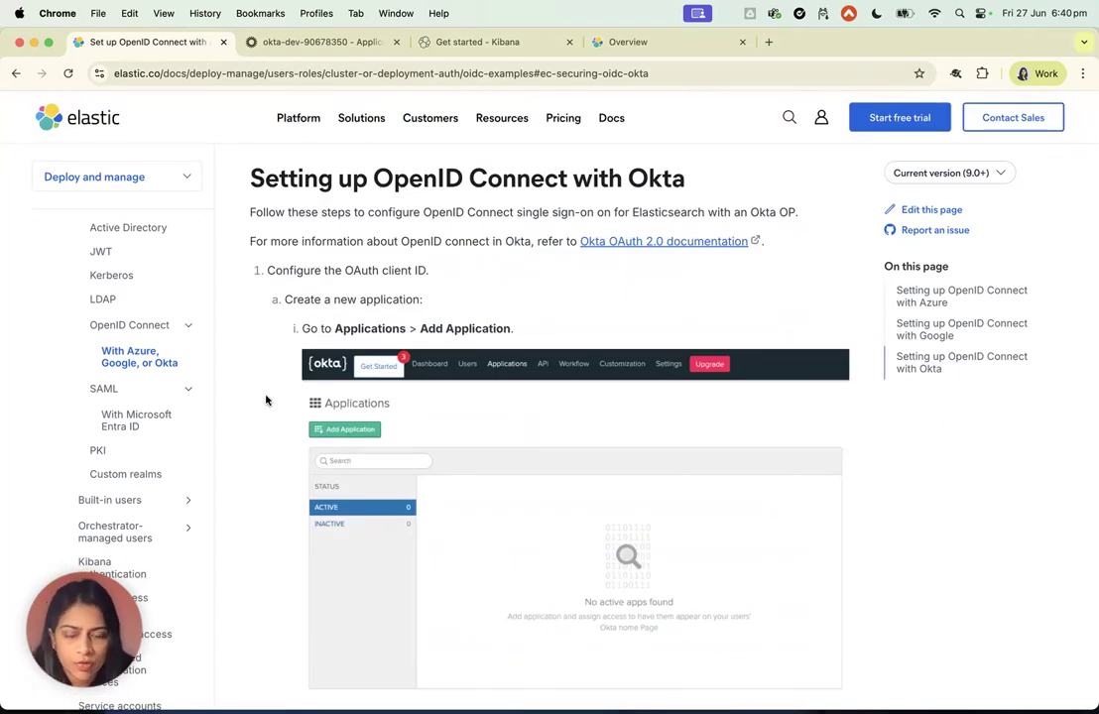
pyautogui.scroll(-5, 266, 400)
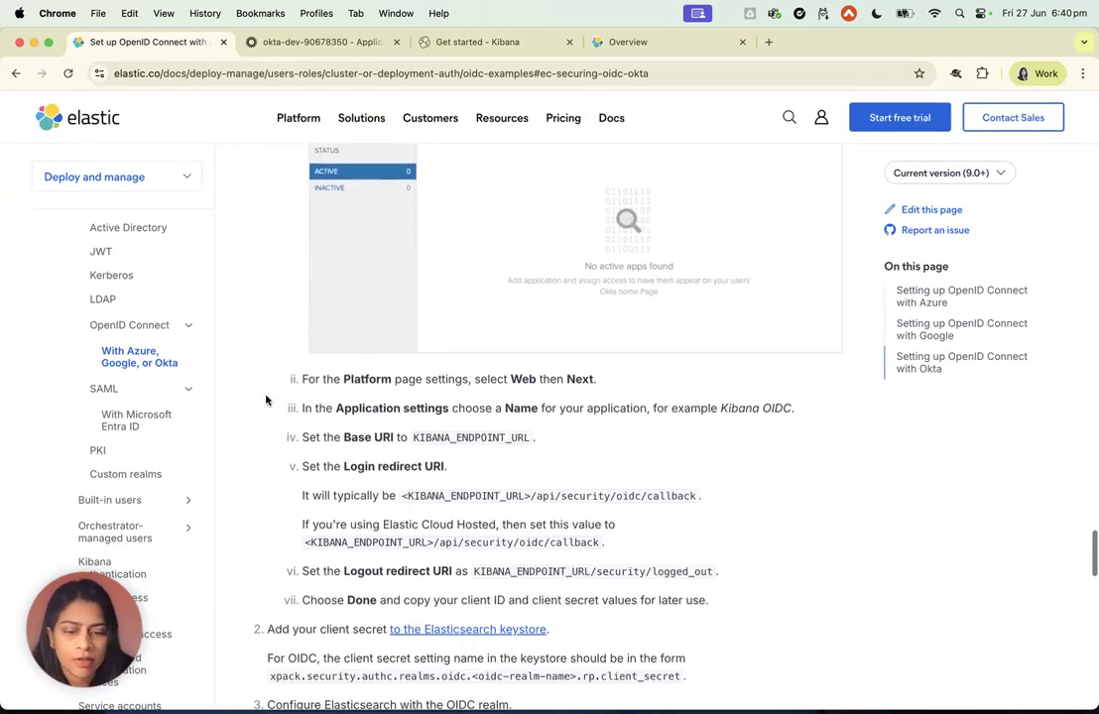
pyautogui.scroll(-3, 265, 398)
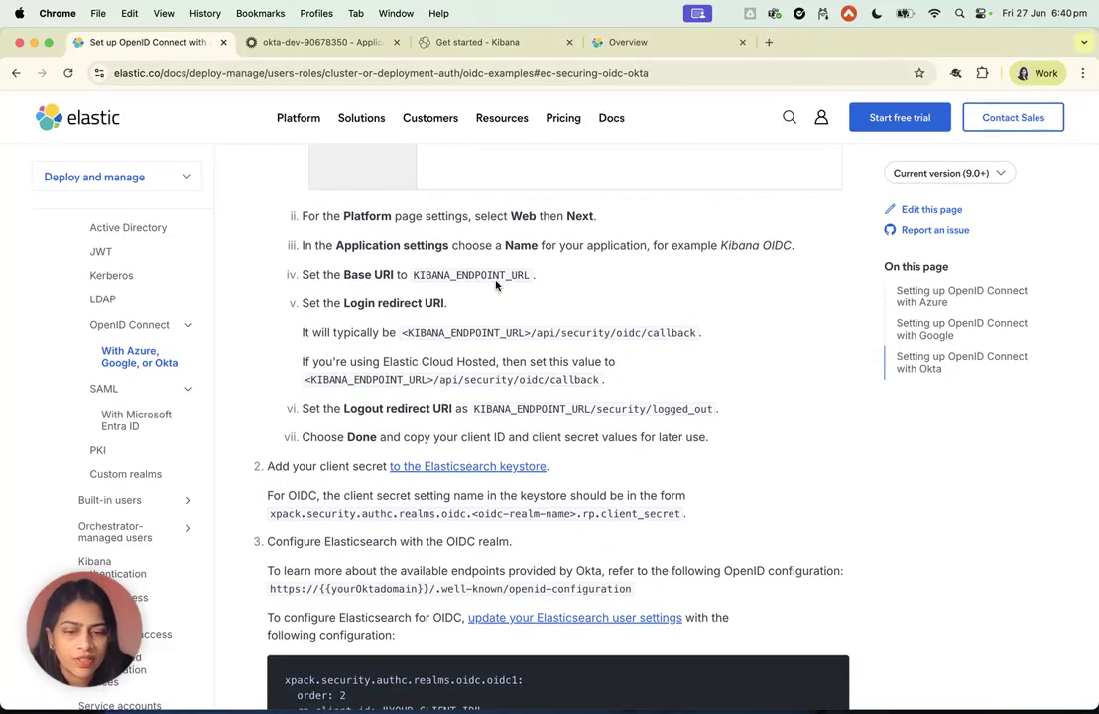
pyautogui.click(468, 41)
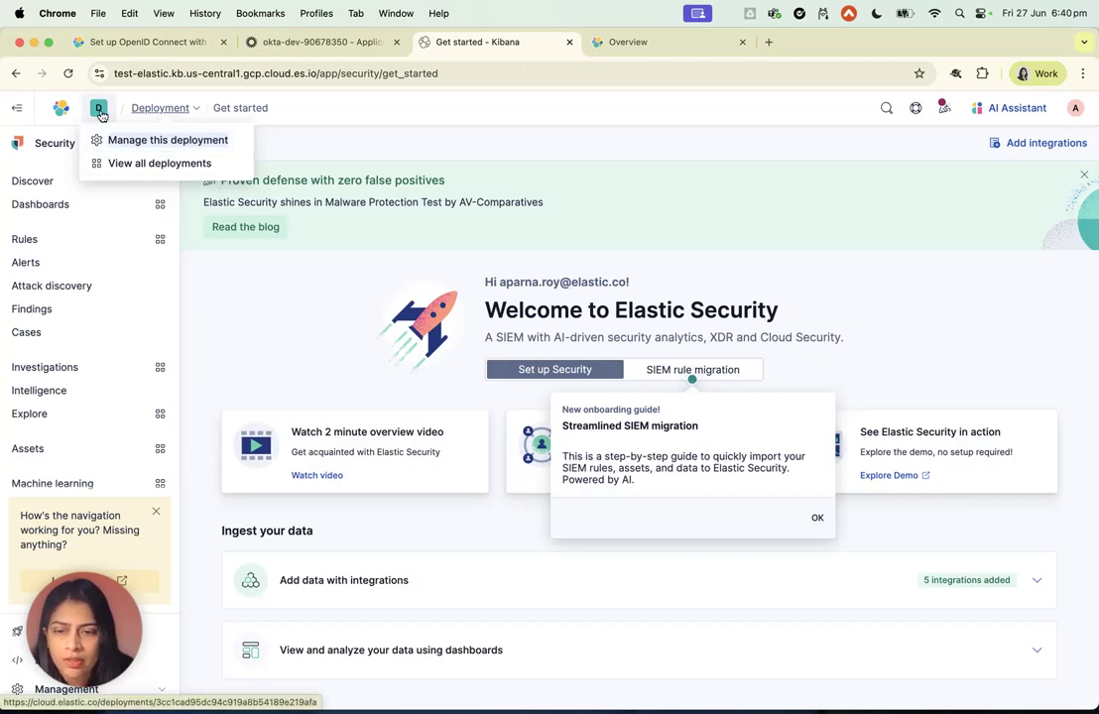
pyautogui.click(257, 262)
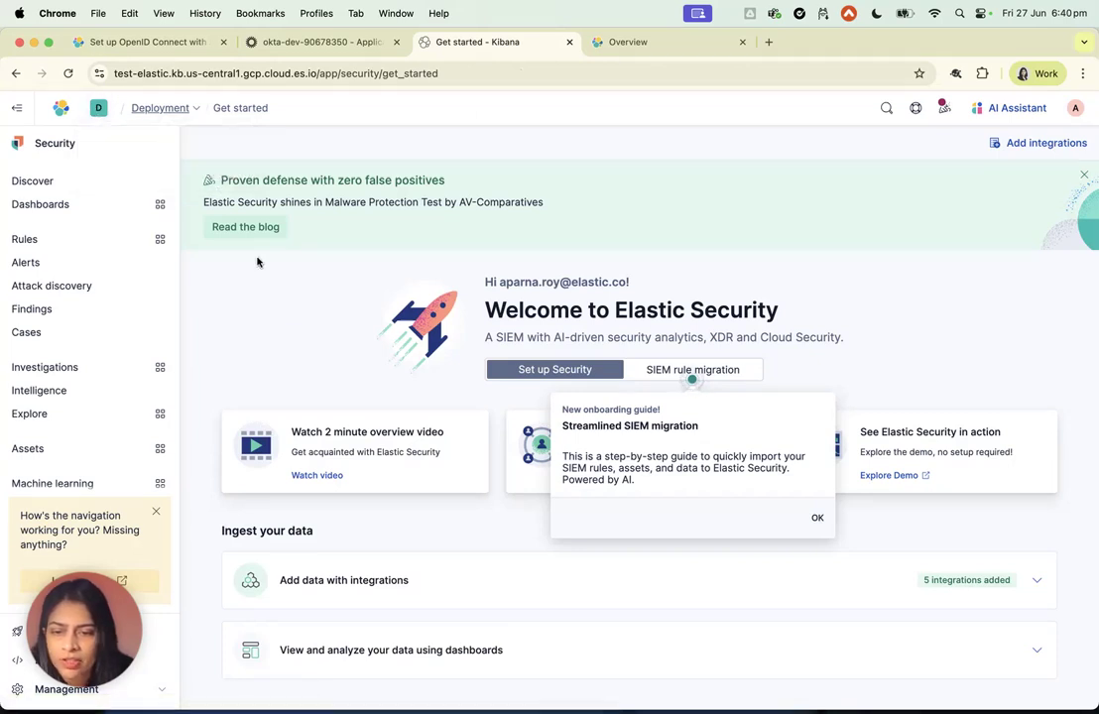
pyautogui.click(175, 107)
pyautogui.rightClick(183, 144)
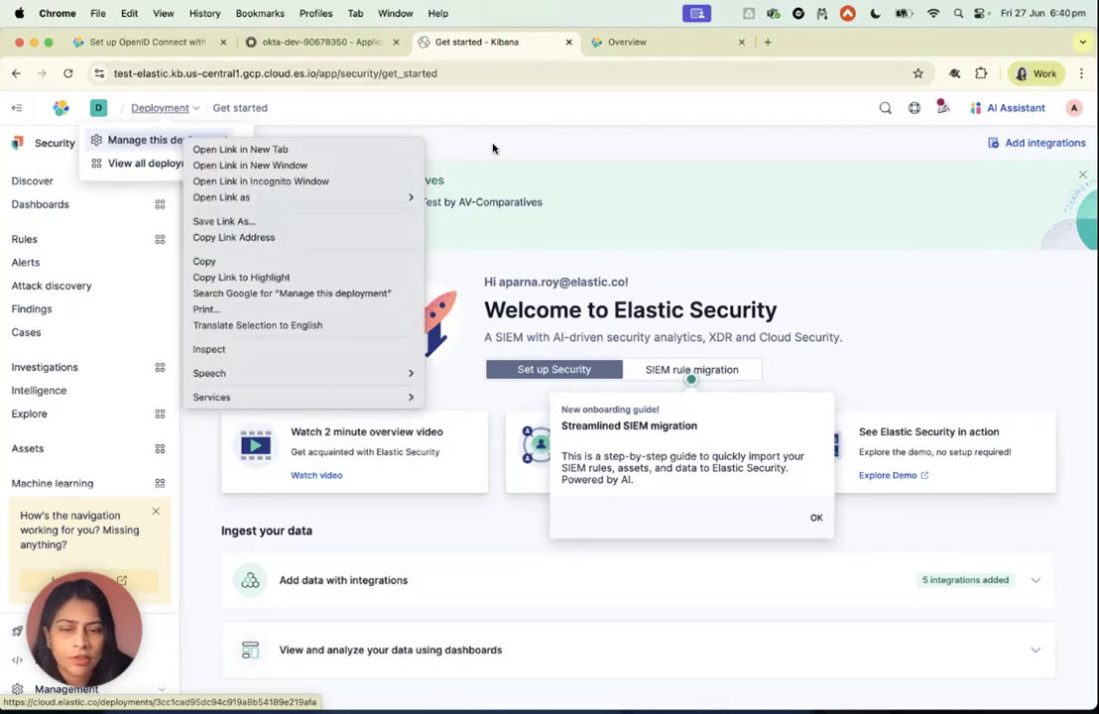
pyautogui.click(579, 153)
pyautogui.click(668, 42)
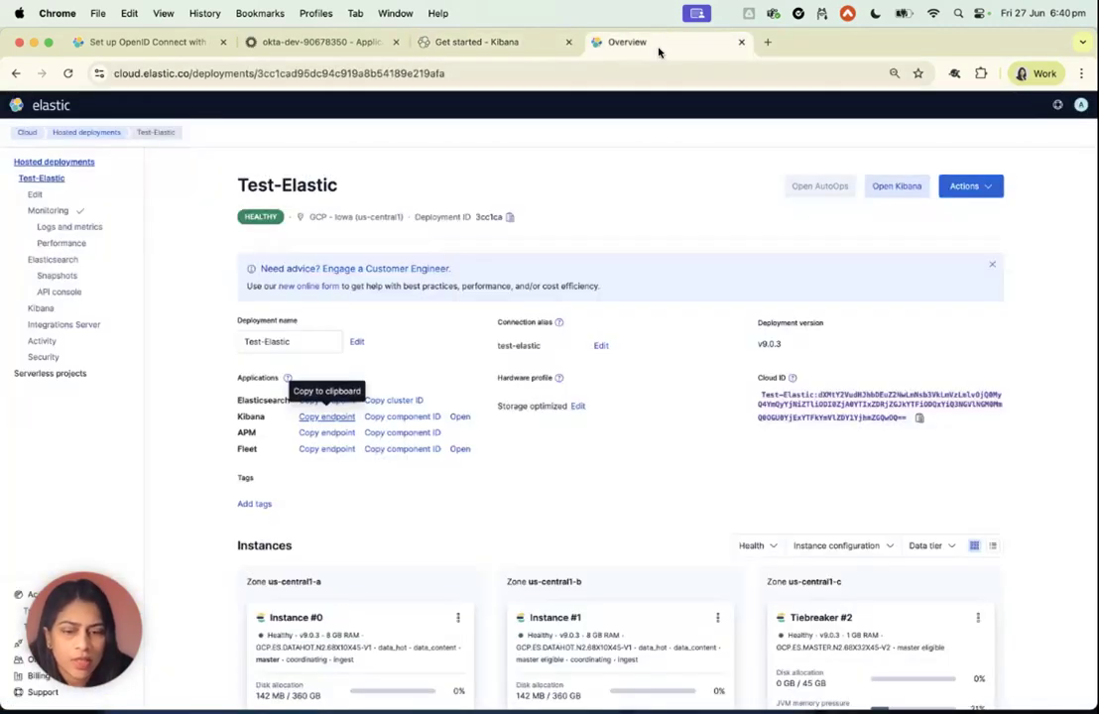
pyautogui.click(327, 417)
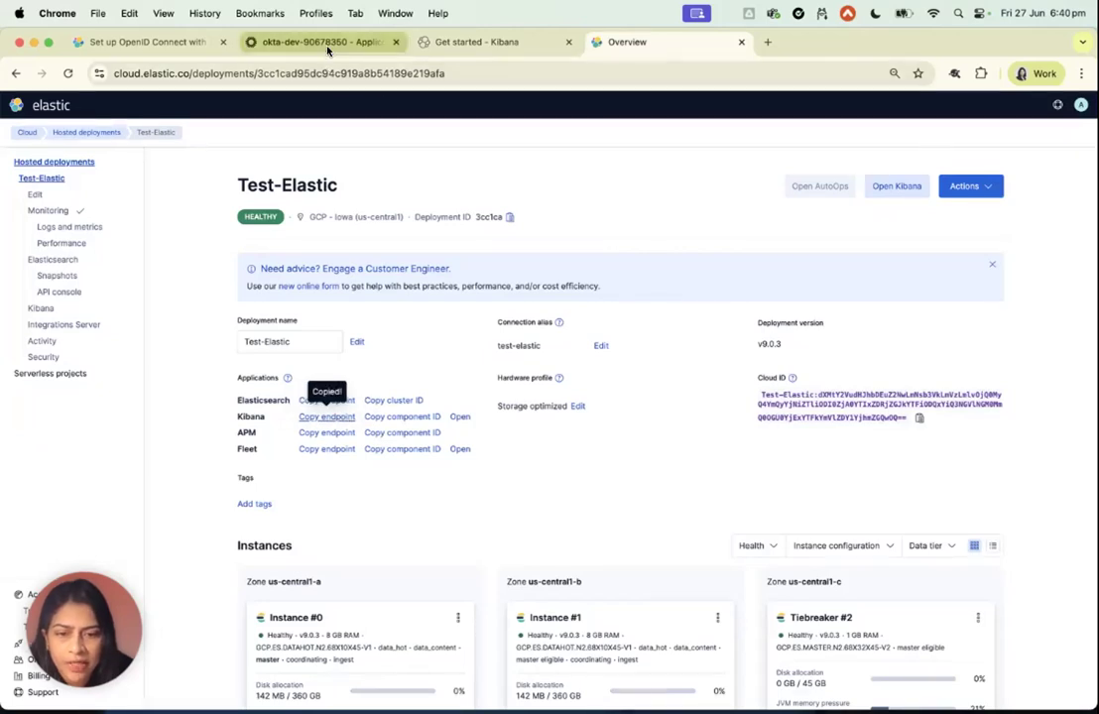
pyautogui.click(284, 41)
pyautogui.moveTo(809, 339); pyautogui.dragTo(496, 343)
pyautogui.press('BackSpace')
pyautogui.write('https://test-elastic.kb.us-central1.gcp.cloud.es.io')
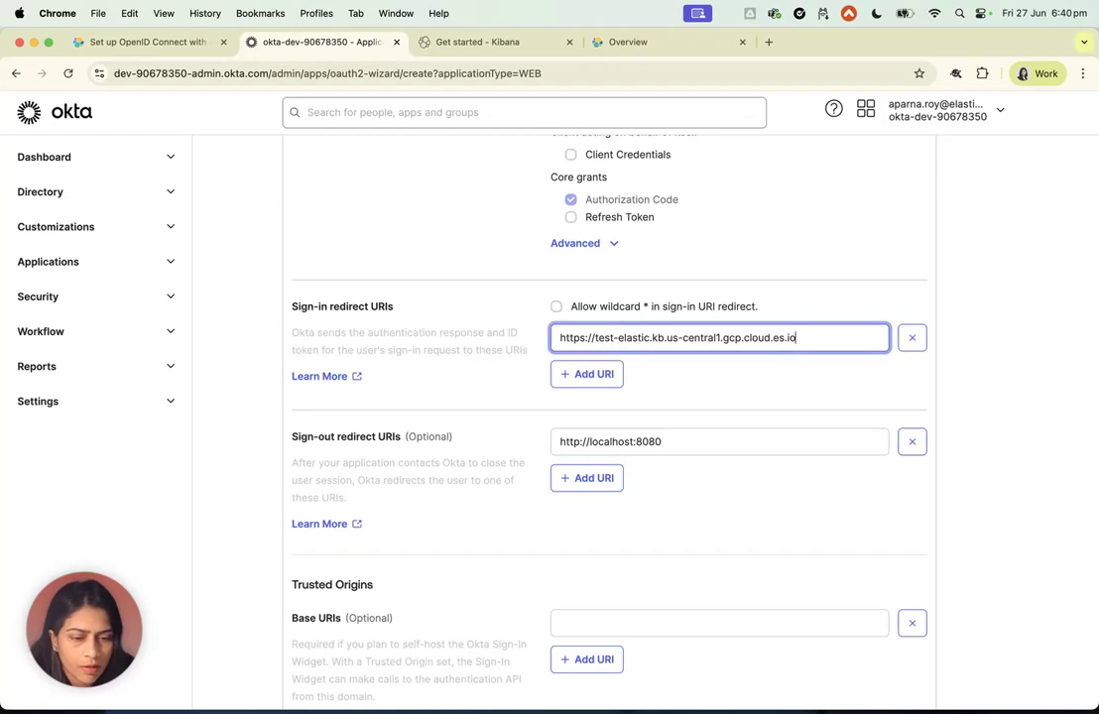
# Copy the path /api/security/oidc/callback from the Elastic guide and append it to the Okta app's sign-in redirect URI.
pyautogui.click(159, 42)
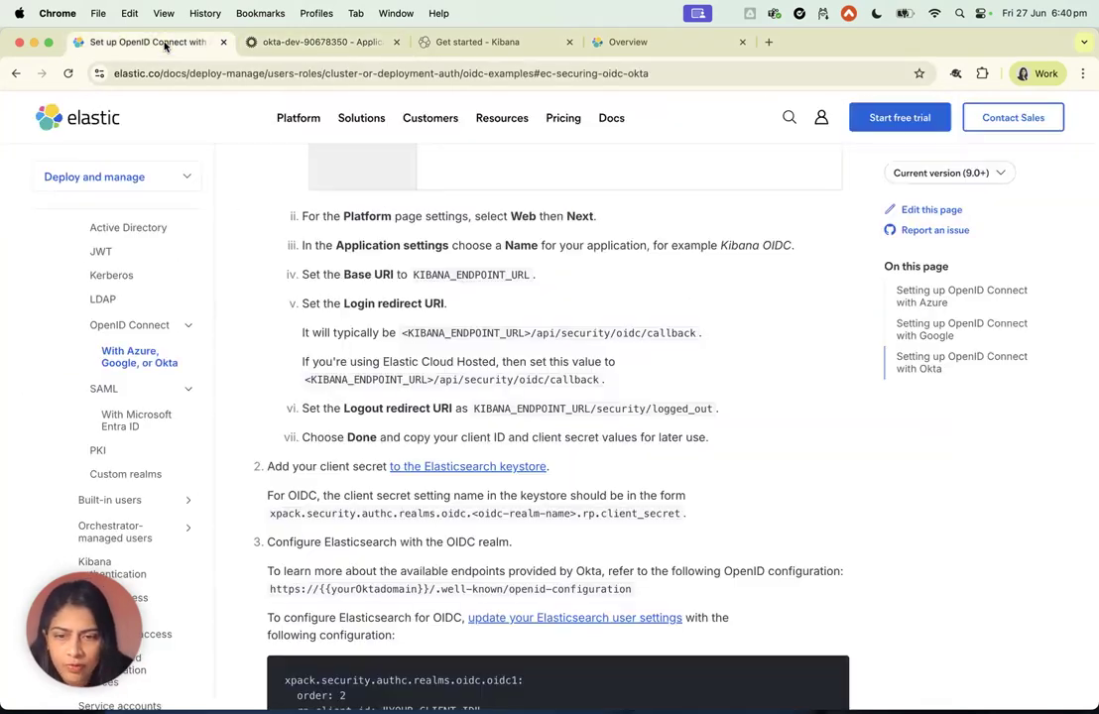
pyautogui.moveTo(532, 333); pyautogui.dragTo(697, 337)
pyautogui.press('super+c')
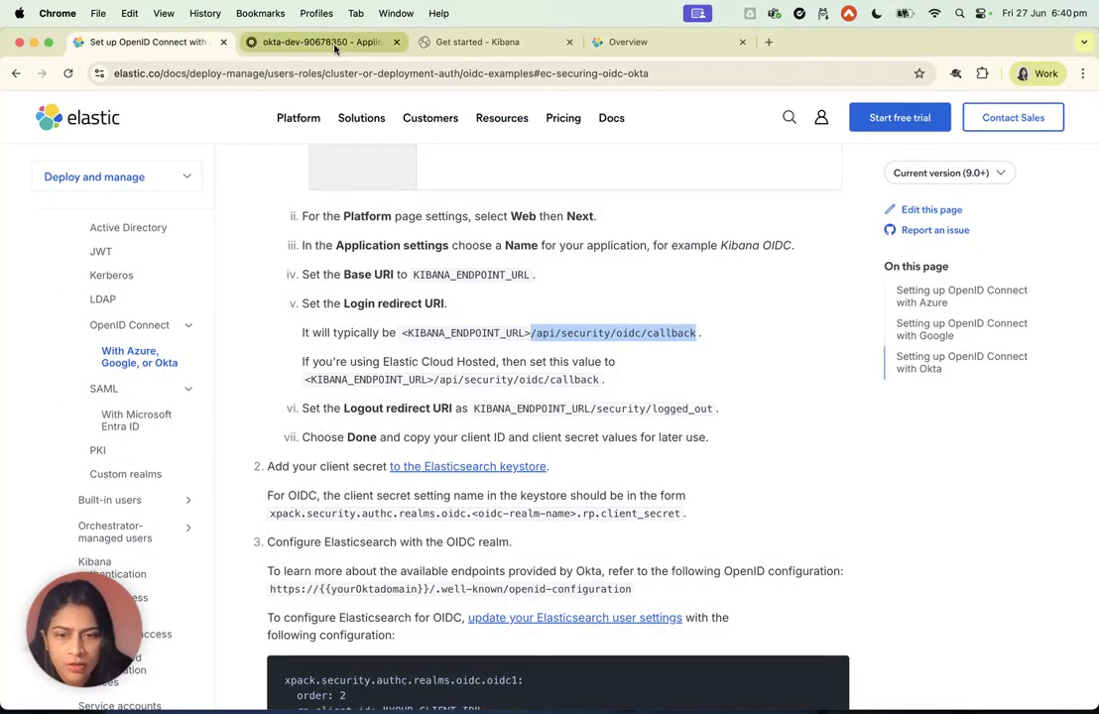
pyautogui.click(332, 44)
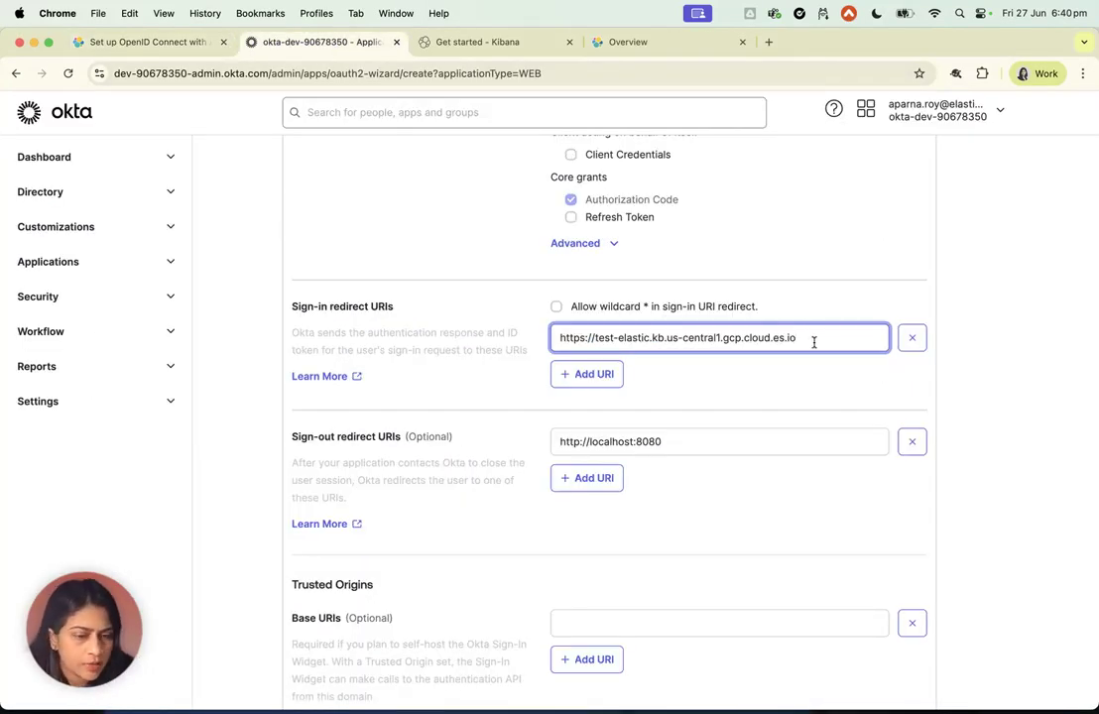
pyautogui.press('super+v')
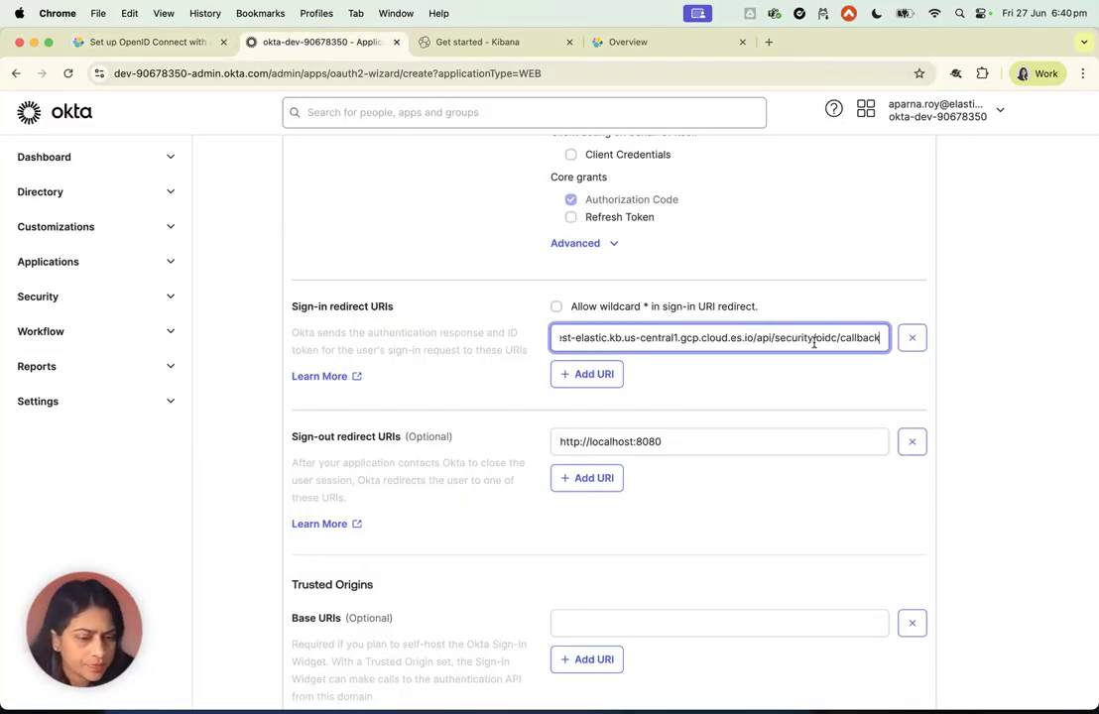
pyautogui.click(810, 405)
pyautogui.moveTo(557, 339); pyautogui.dragTo(796, 341)
pyautogui.press('super+c')
pyautogui.click(762, 394)
pyautogui.moveTo(681, 448); pyautogui.dragTo(537, 450)
pyautogui.press('BackSpace')
pyautogui.press('super+v')
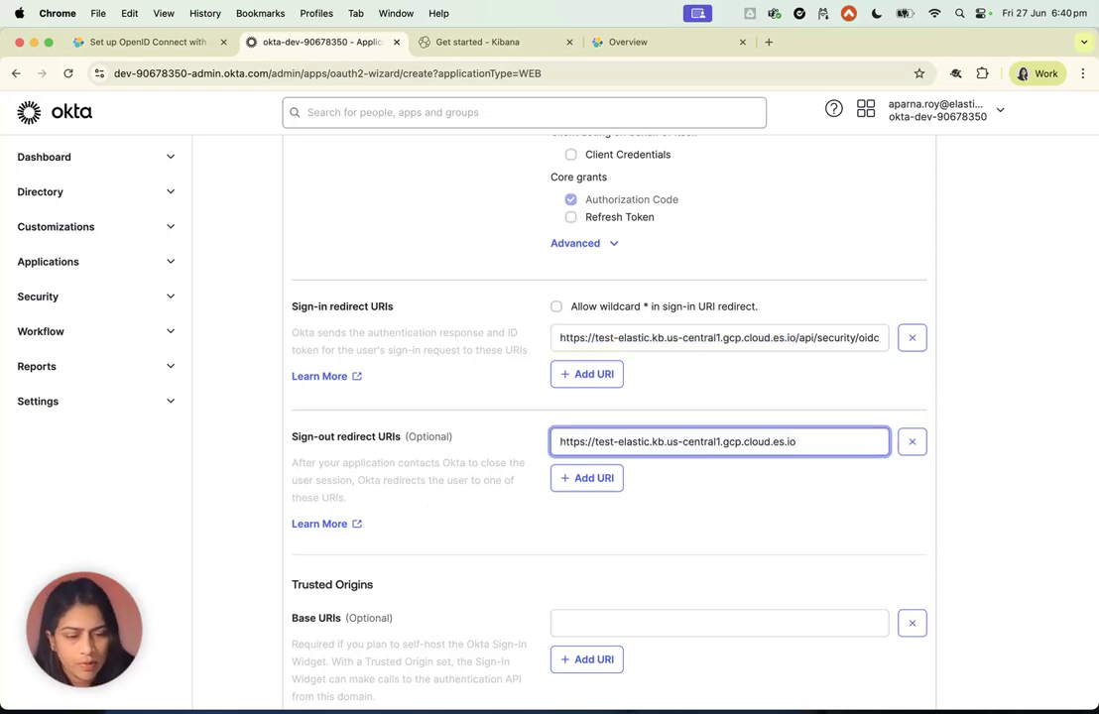
pyautogui.click(592, 622)
pyautogui.press('super+v')
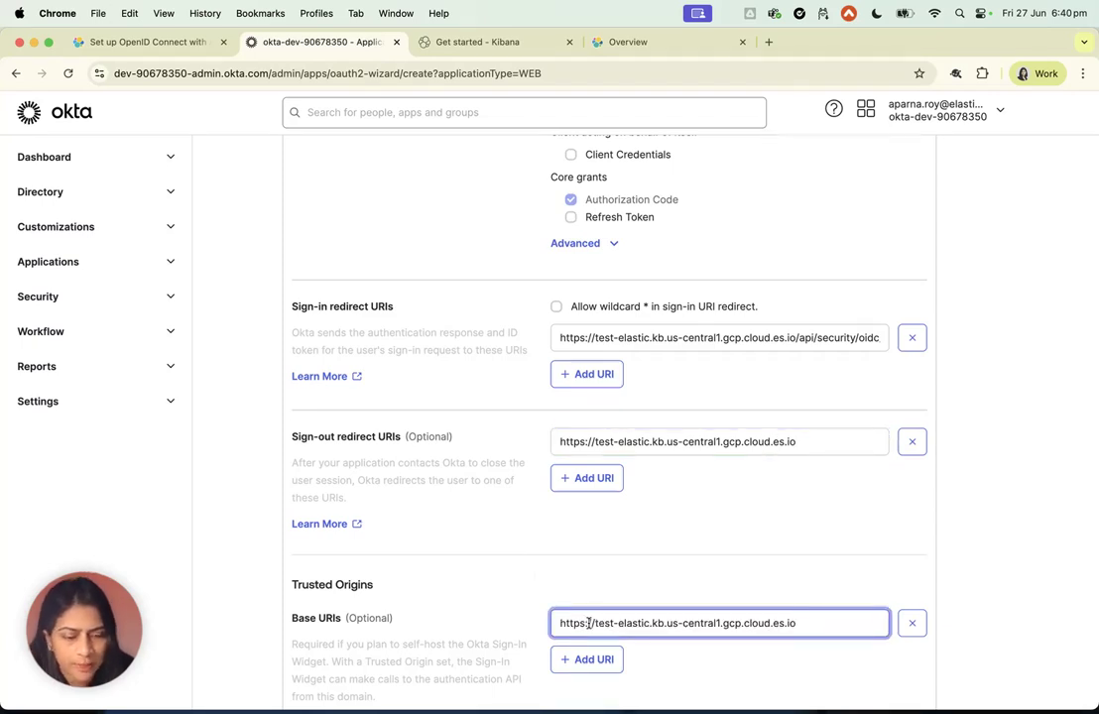
# Copy the path security/logged_out from the Elastic guide's logout redirect instruction and append it to the Okta app's sign-out redirect URI.
pyautogui.click(167, 43)
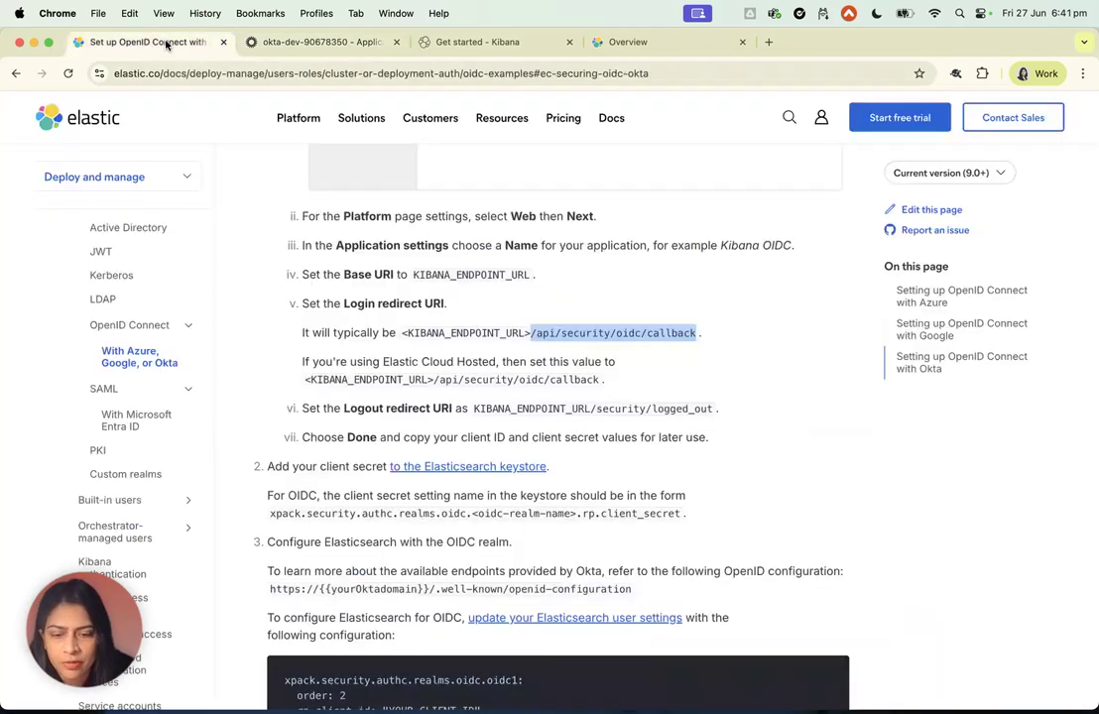
pyautogui.click(635, 382)
pyautogui.scroll(-1, 634, 383)
pyautogui.moveTo(592, 358); pyautogui.dragTo(685, 361)
pyautogui.click(601, 357)
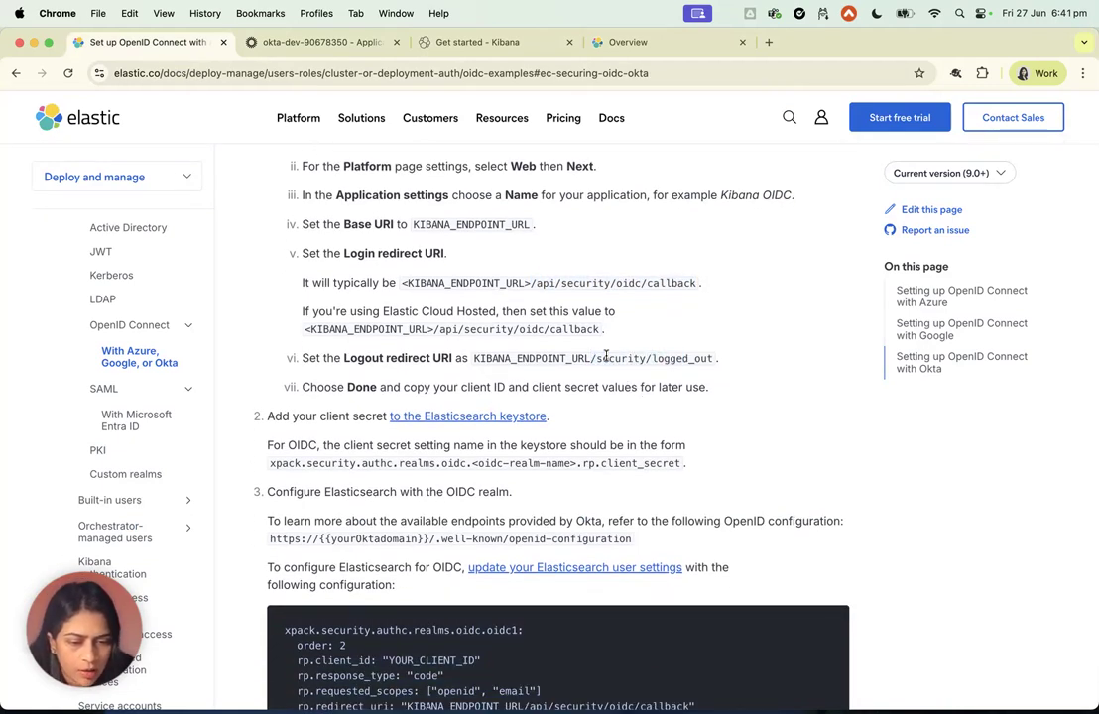
pyautogui.moveTo(596, 359); pyautogui.dragTo(714, 360)
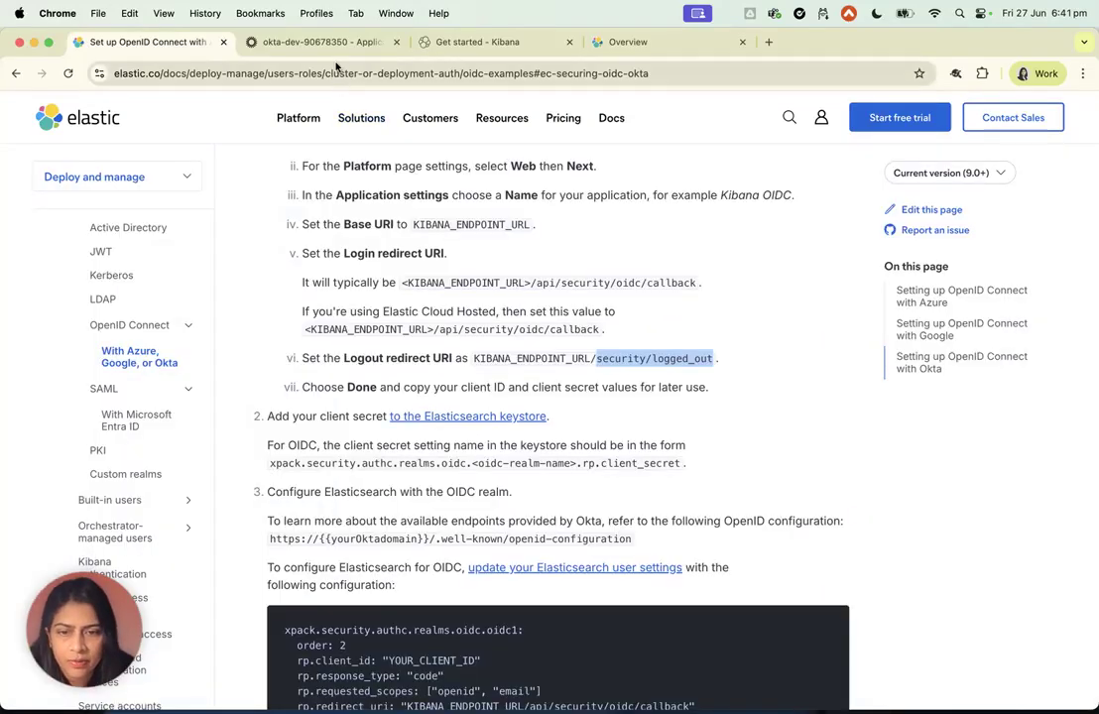
pyautogui.click(331, 45)
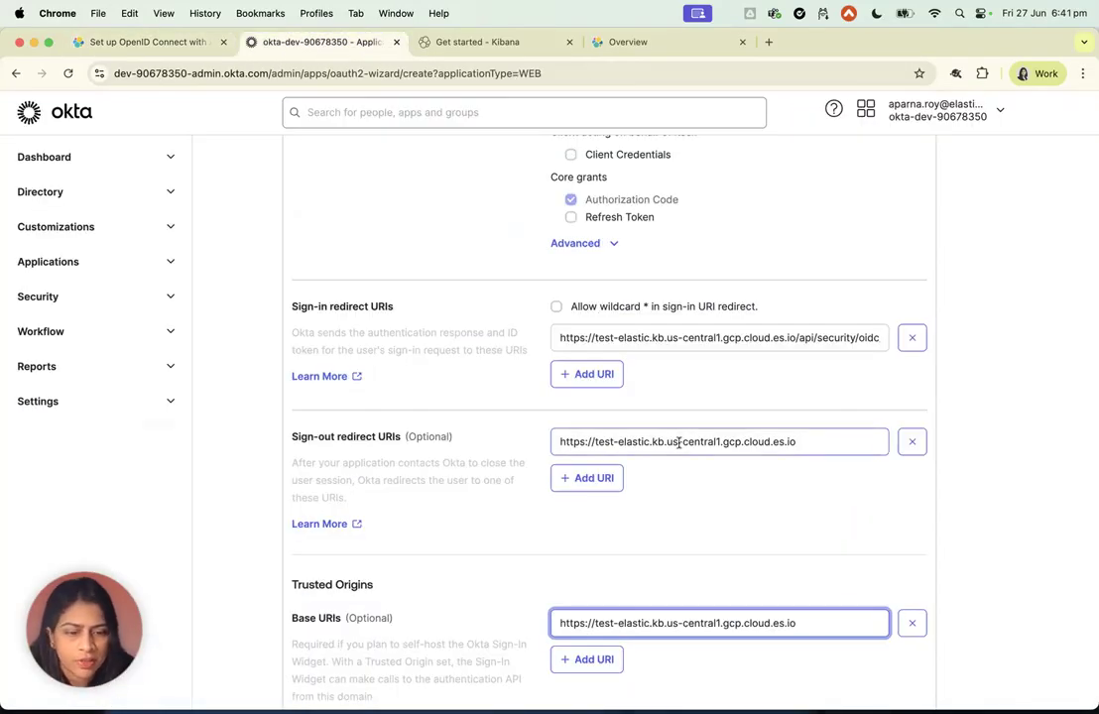
pyautogui.click(821, 442)
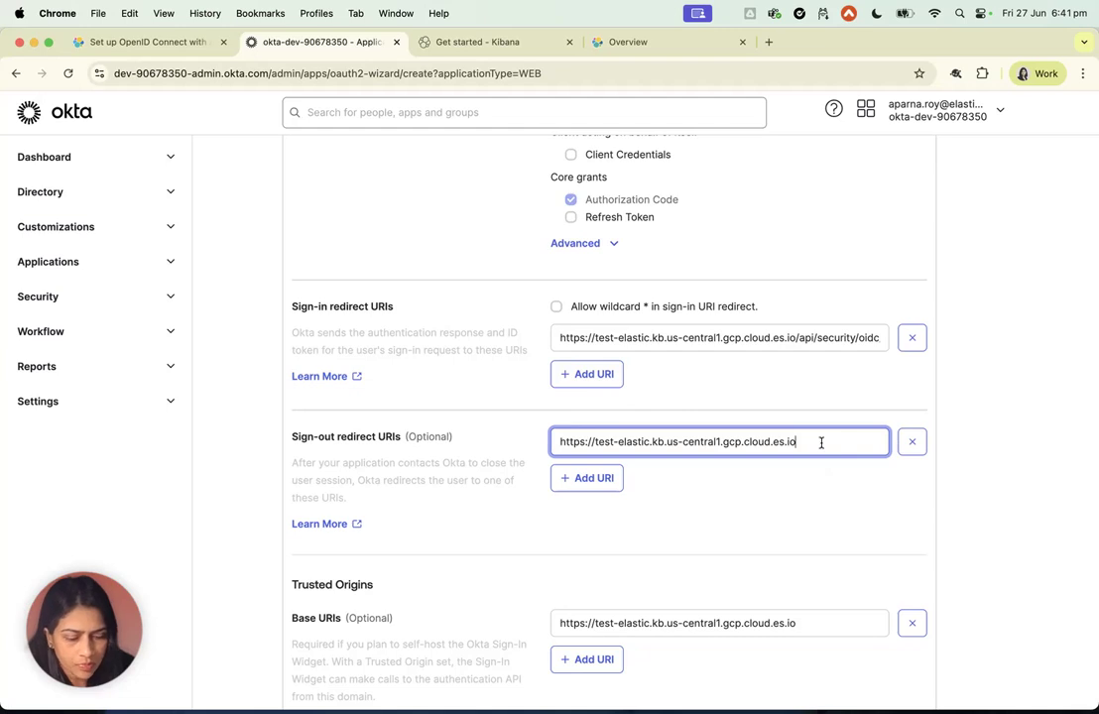
pyautogui.press('super+v')
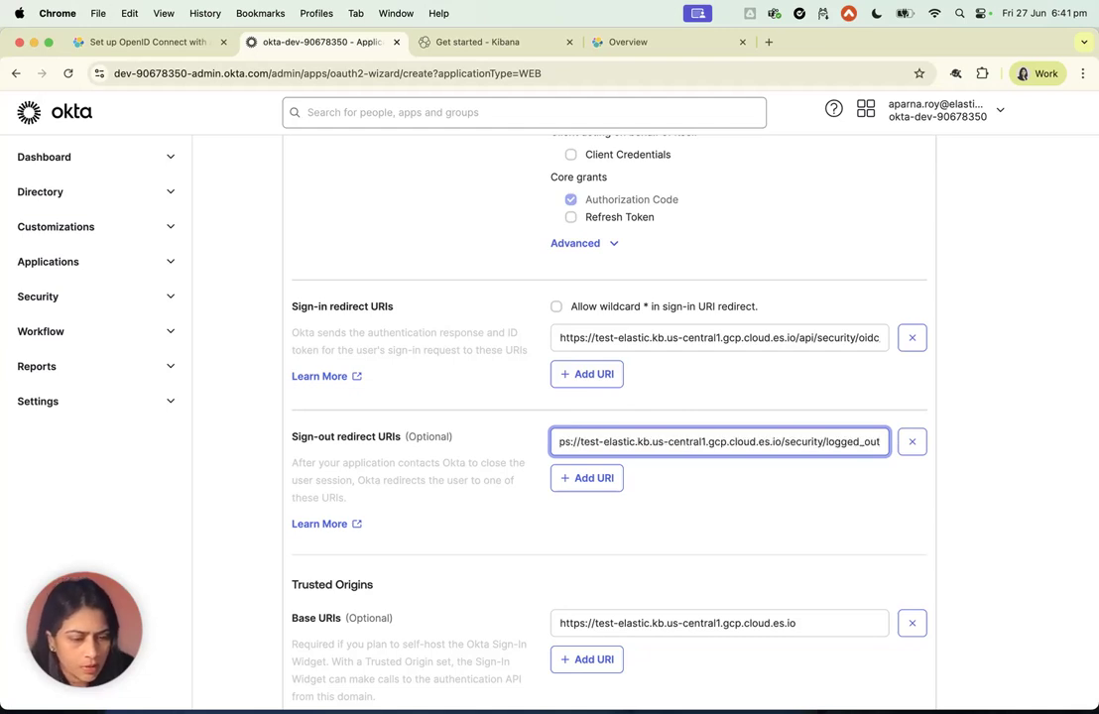
pyautogui.click(839, 498)
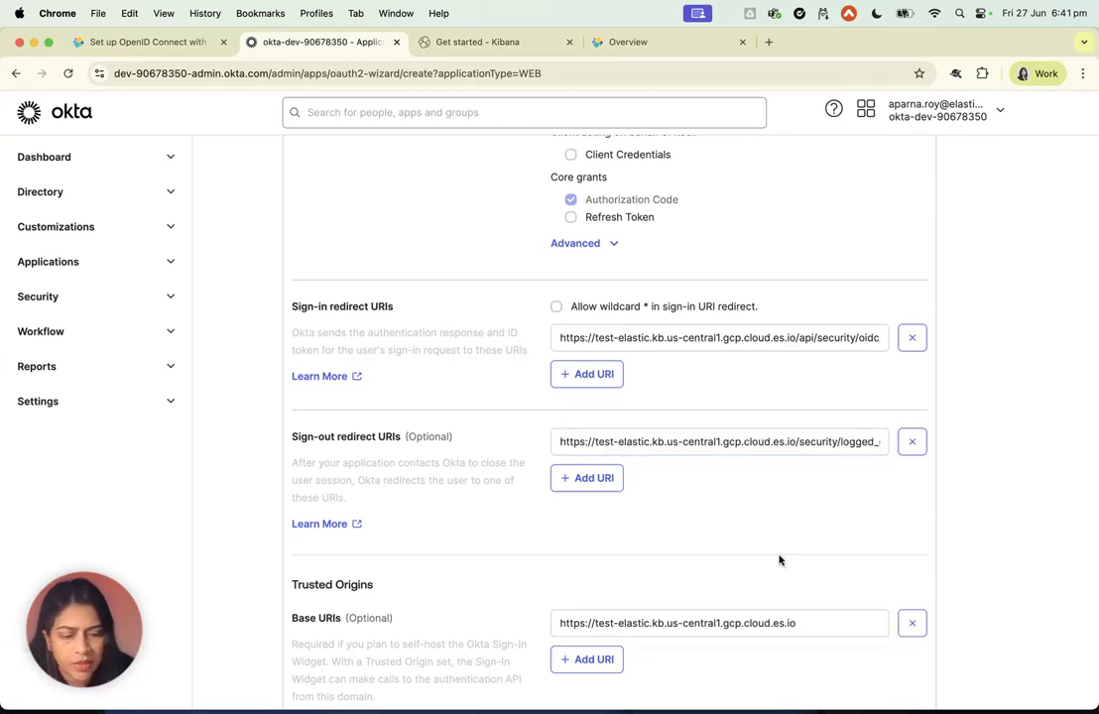
# Limit the app's controlled access to the group elasticgroups and save the new app integration.
pyautogui.scroll(-5, 780, 561)
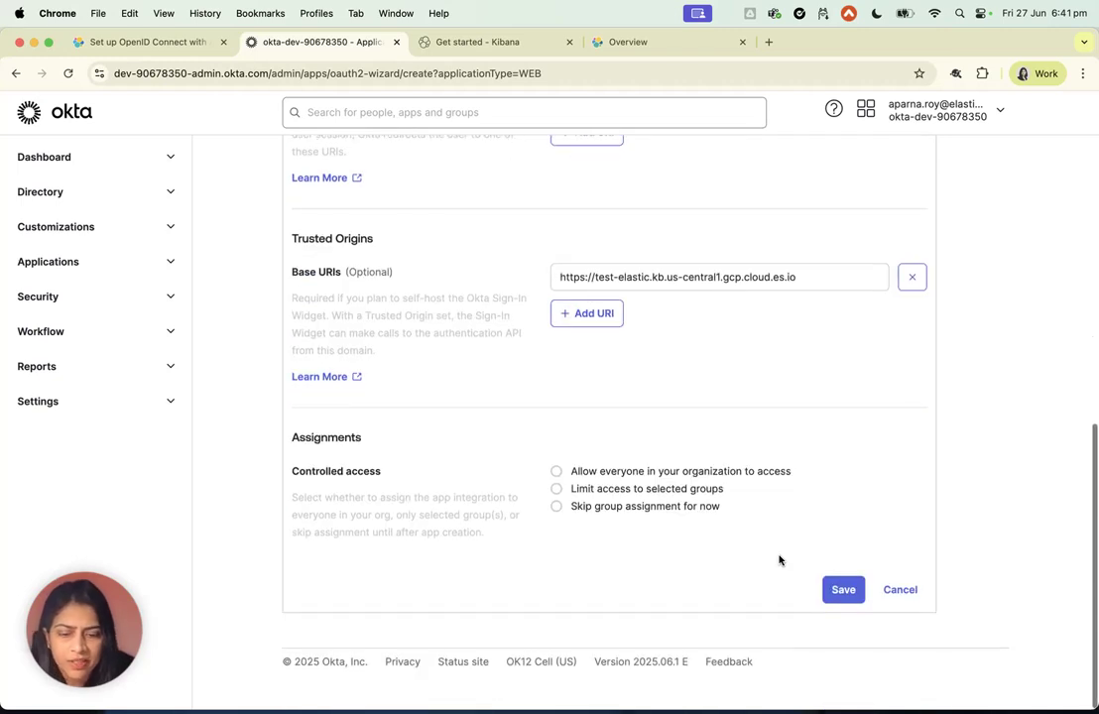
pyautogui.click(579, 489)
pyautogui.click(612, 572)
pyautogui.write('elast')
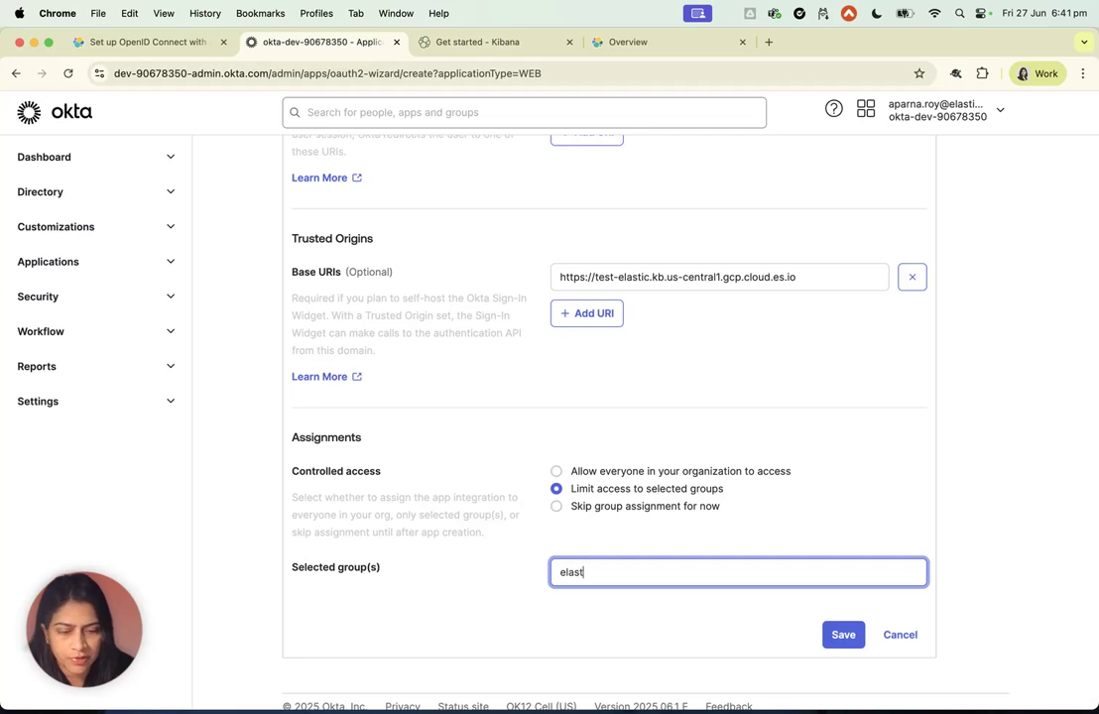
pyautogui.click(608, 601)
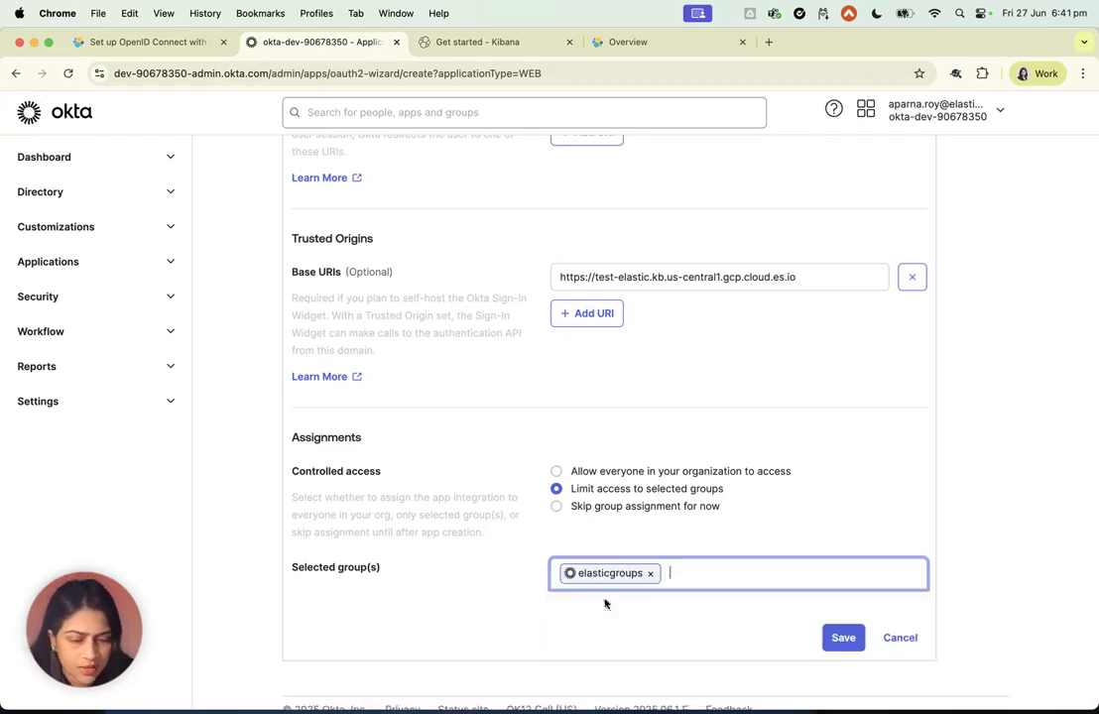
pyautogui.scroll(-1, 519, 578)
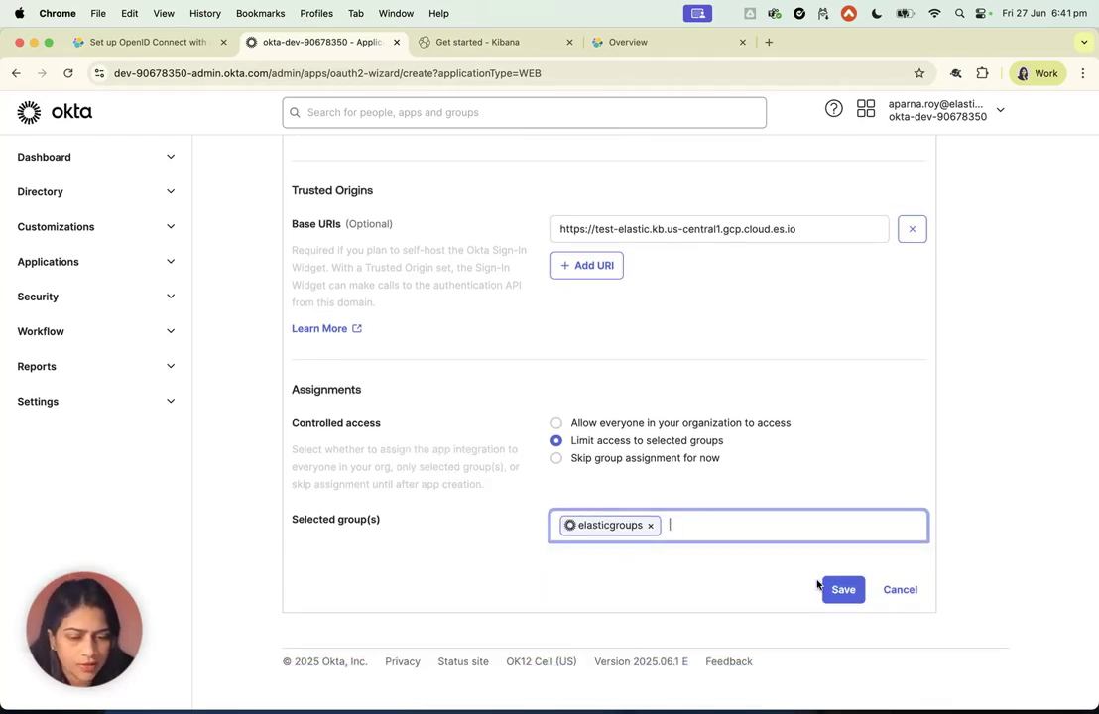
pyautogui.click(848, 593)
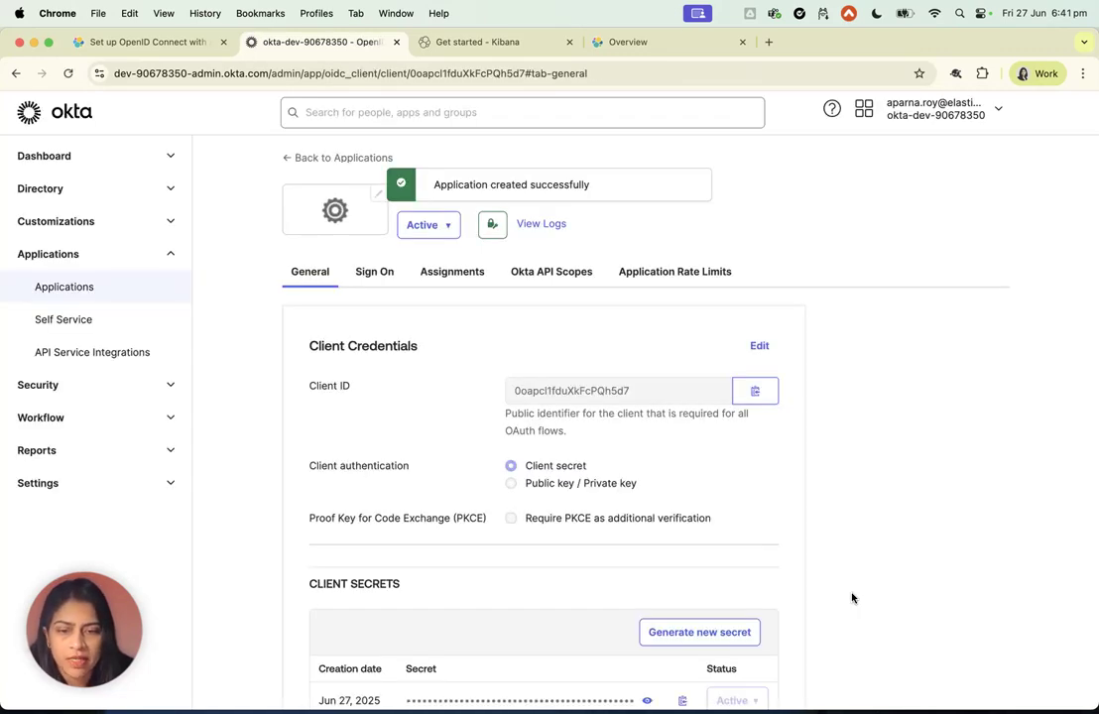
# Review the new app's client credentials, general settings, and sign-in and sign-out redirect URIs.
pyautogui.click(375, 272)
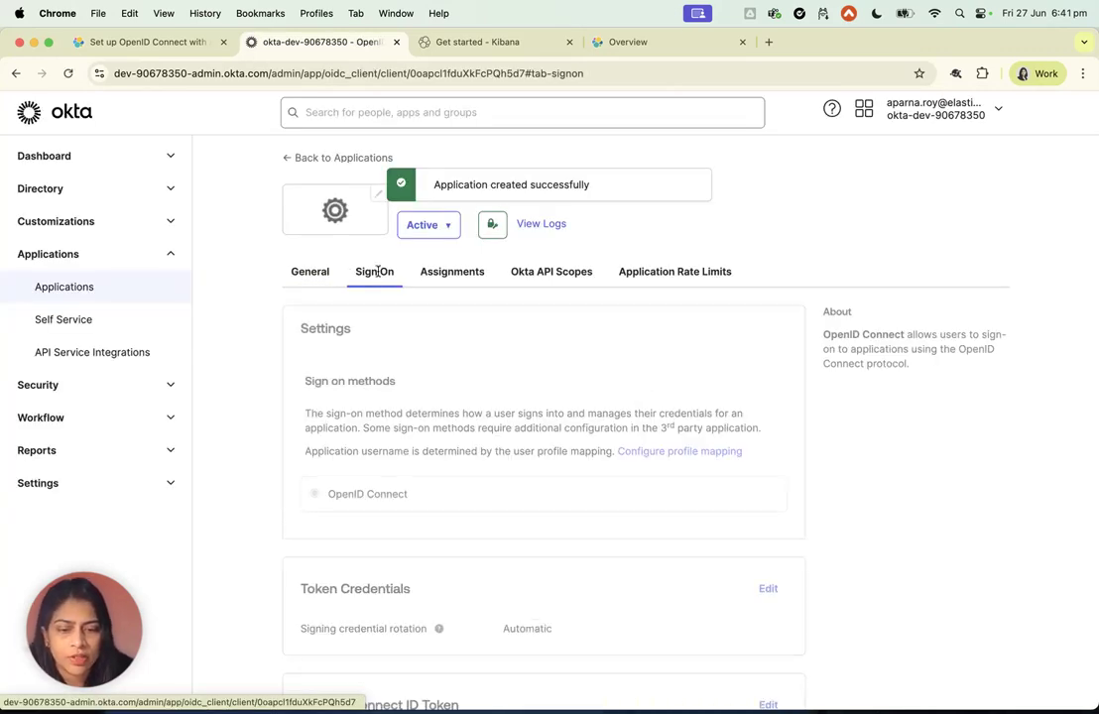
pyautogui.click(317, 274)
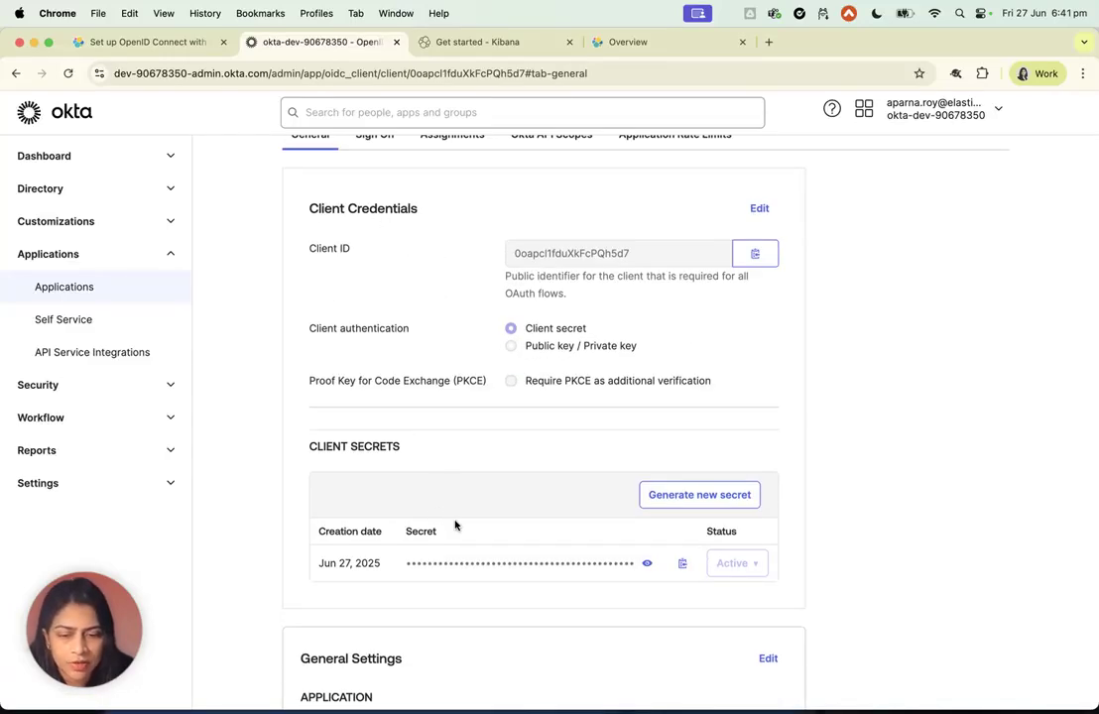
pyautogui.scroll(-8, 278, 516)
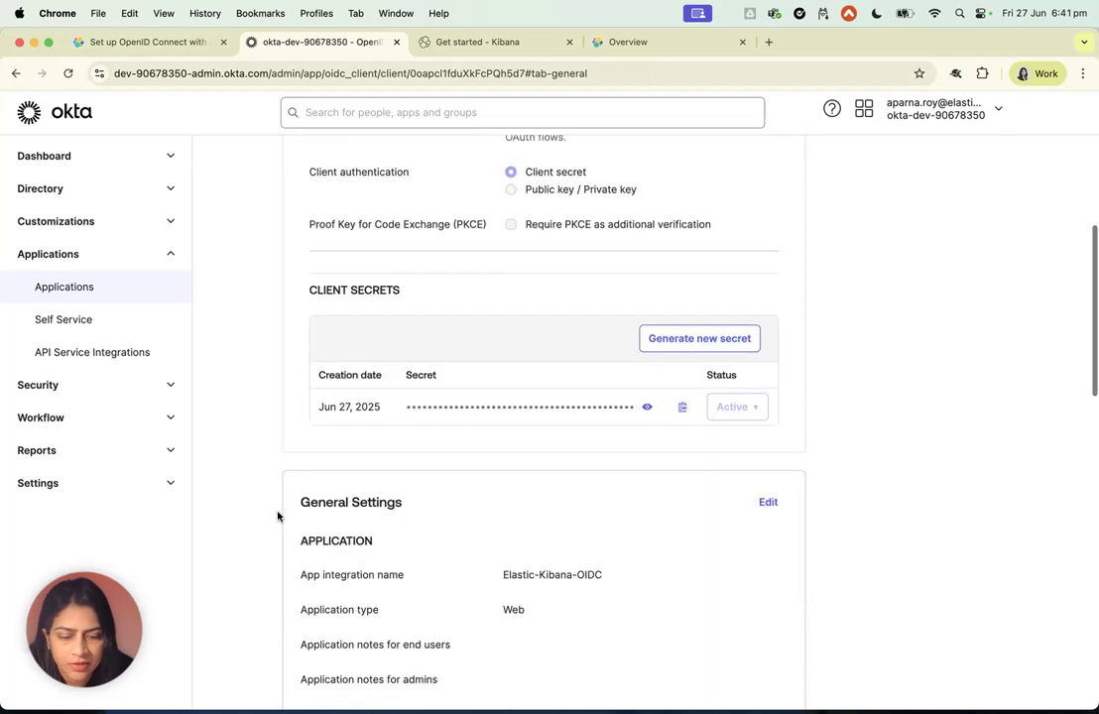
pyautogui.scroll(-12, 278, 516)
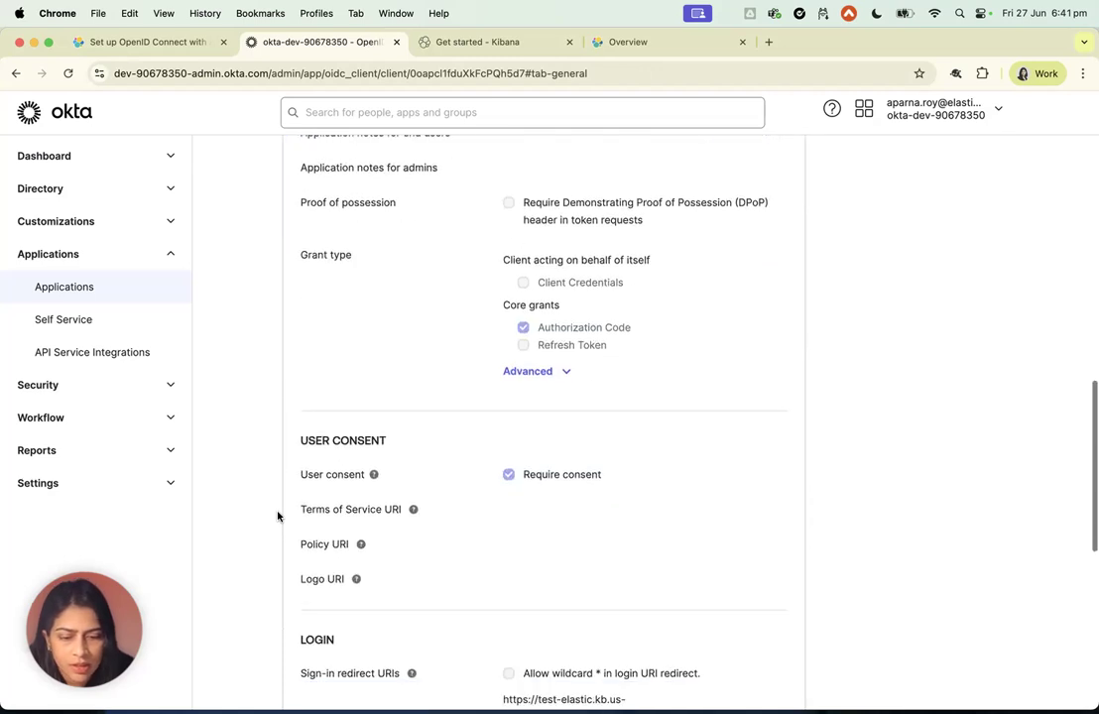
pyautogui.scroll(-1, 278, 516)
pyautogui.scroll(3, 278, 516)
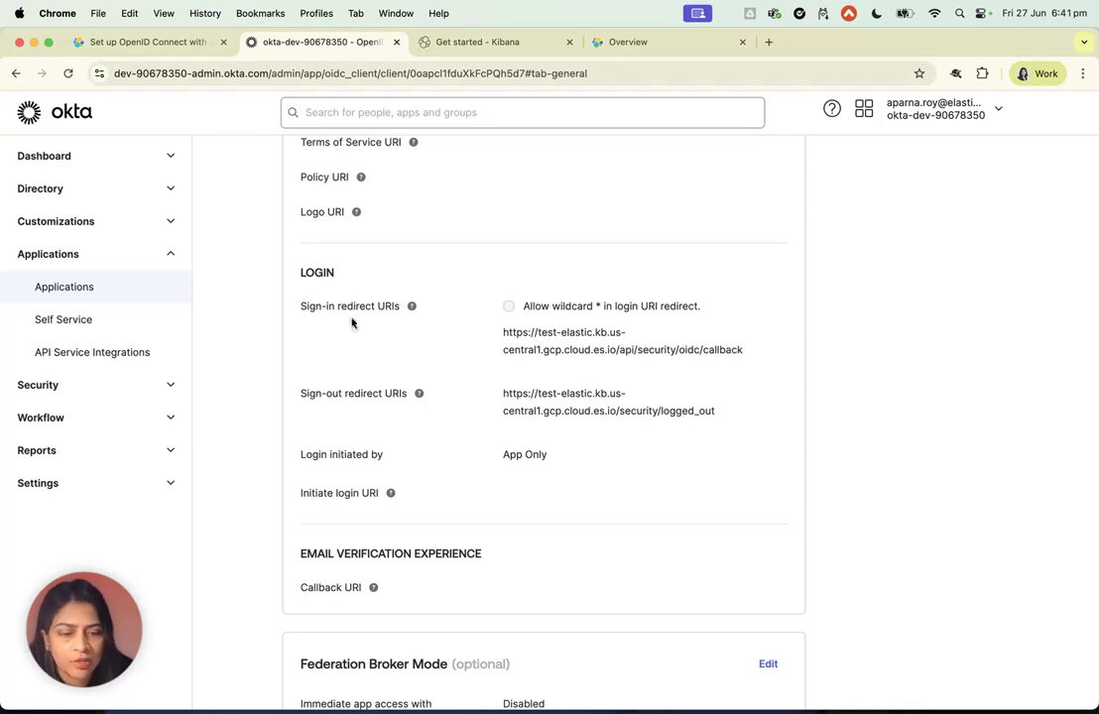
pyautogui.scroll(10, 262, 346)
pyautogui.scroll(5, 262, 345)
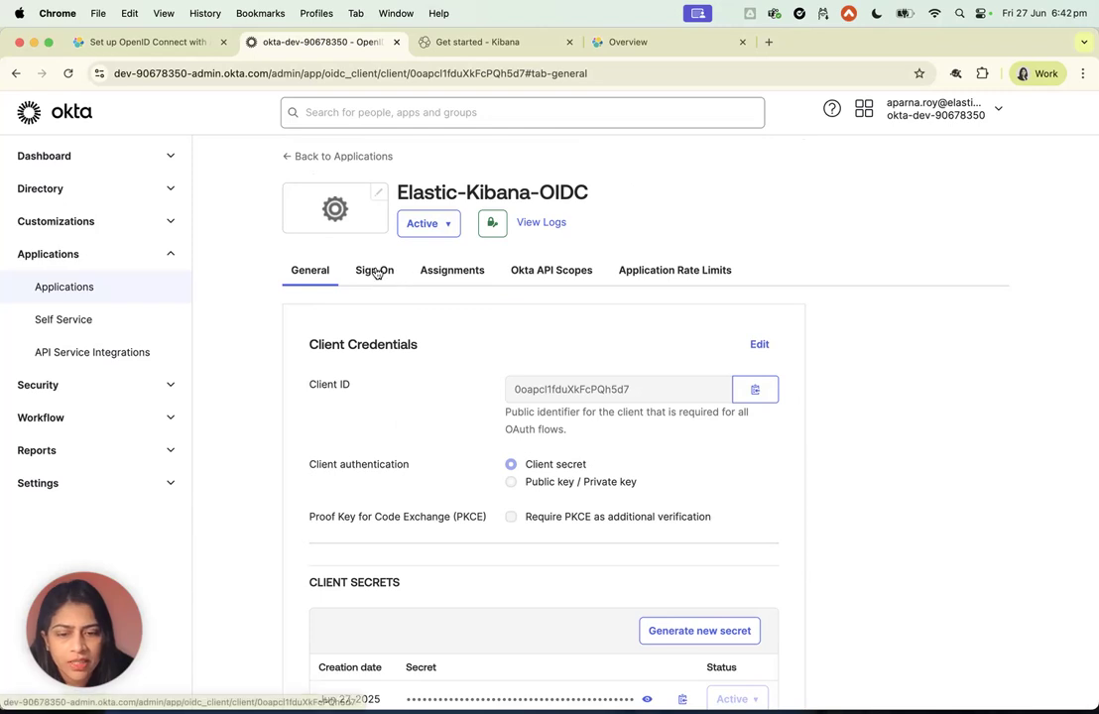
# Edit the OpenID Connect ID token in the app's sign-on settings and choose Filter as the groups claim type.
pyautogui.click(377, 273)
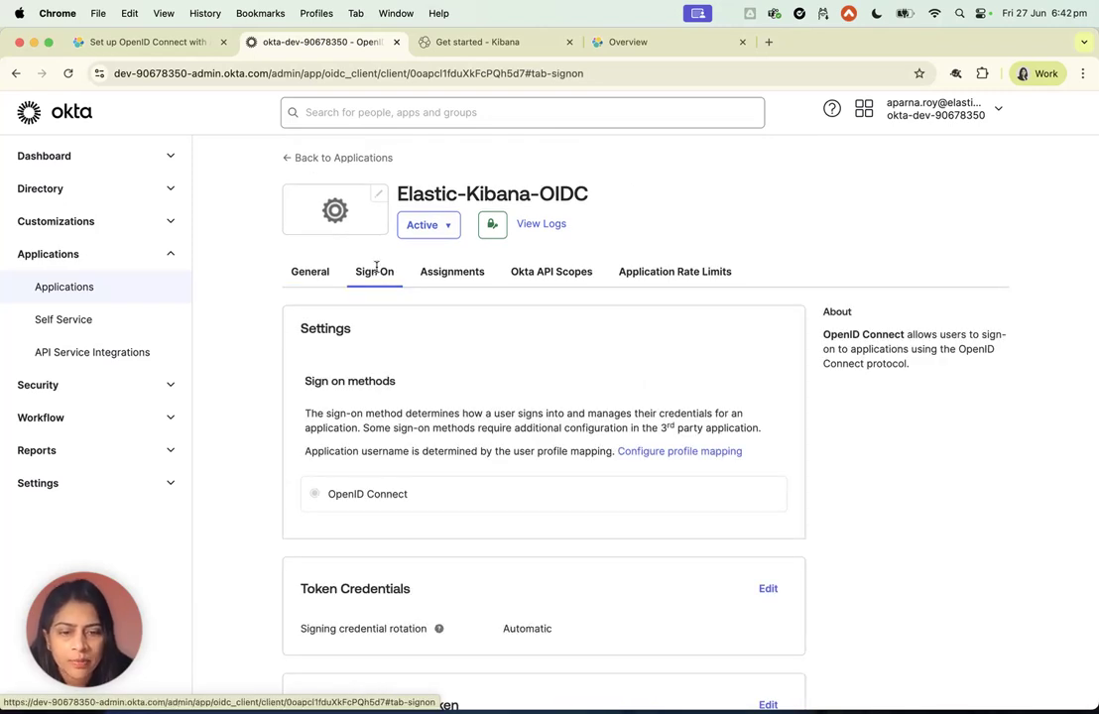
pyautogui.scroll(-5, 265, 440)
pyautogui.scroll(-2, 265, 440)
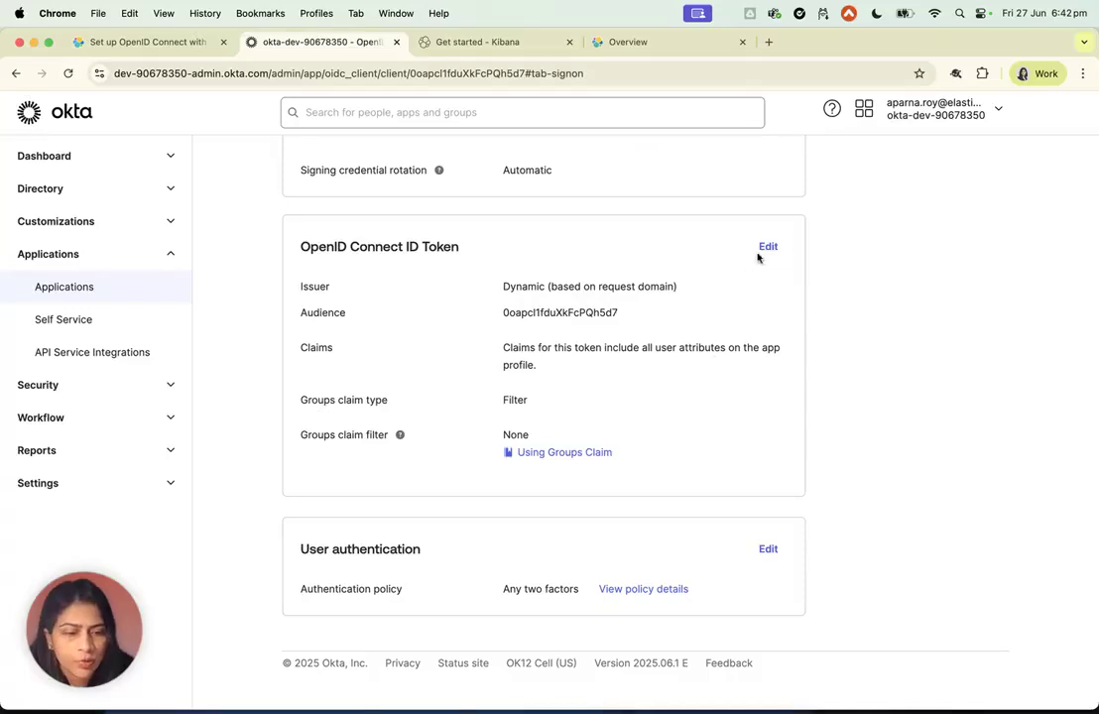
pyautogui.click(770, 247)
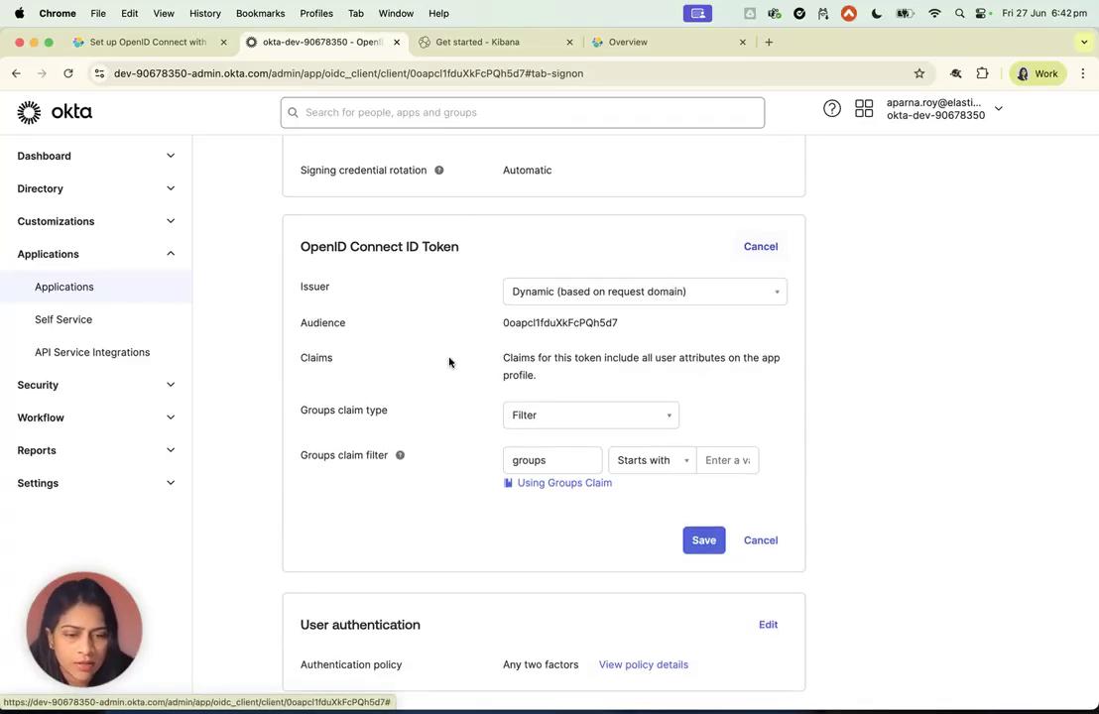
pyautogui.scroll(-2, 448, 363)
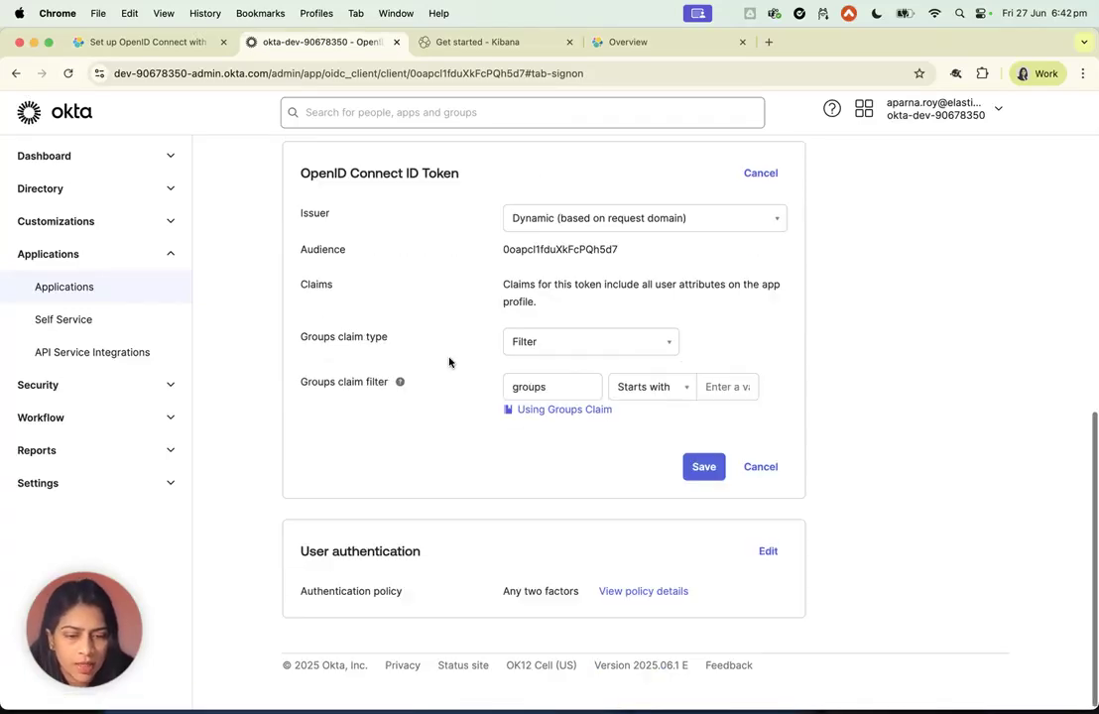
pyautogui.click(637, 345)
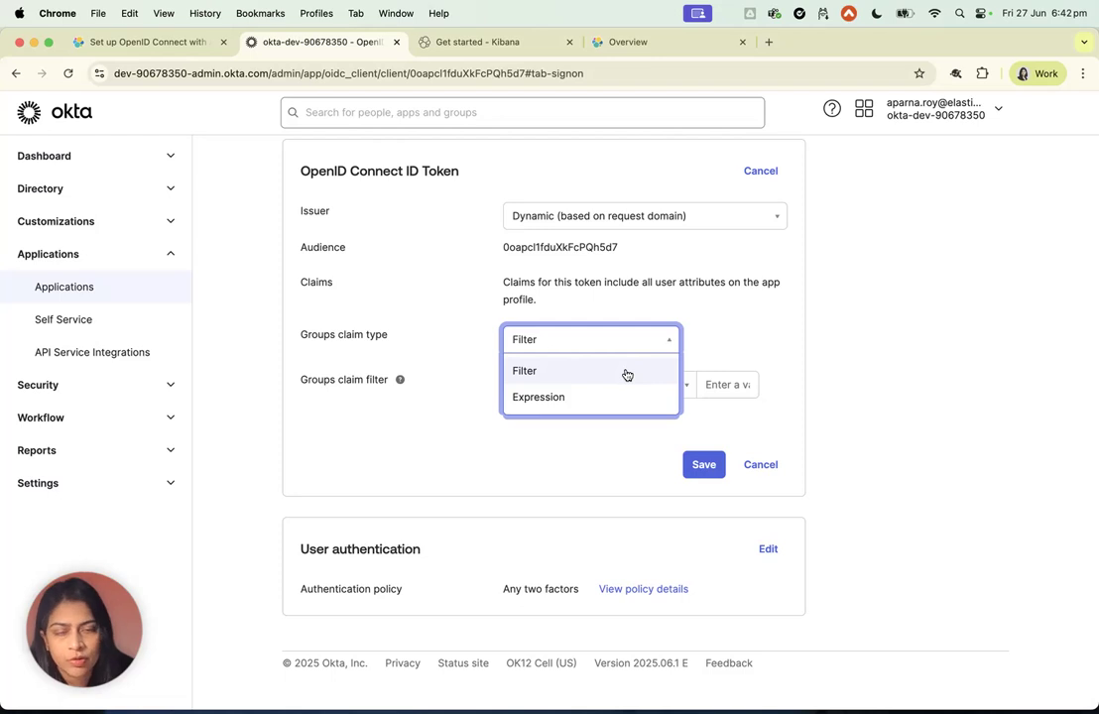
pyautogui.click(626, 373)
# Set the groups claim filter to groups Equals elasticgroups and save the ID token settings.
pyautogui.click(556, 385)
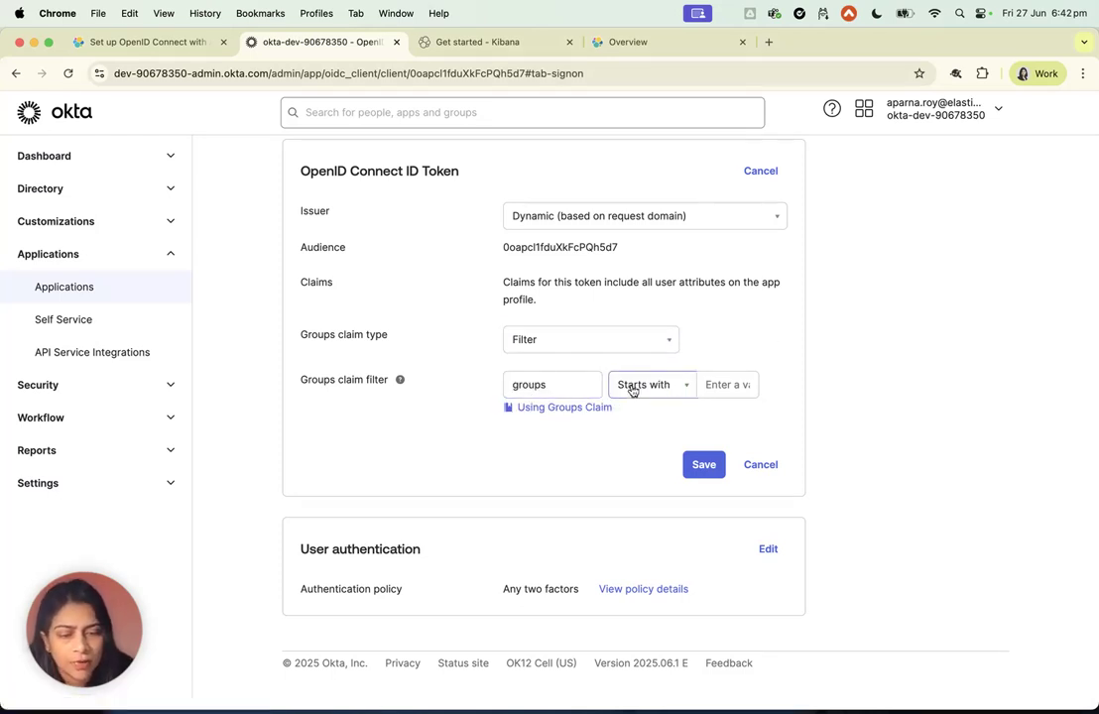
pyautogui.click(672, 387)
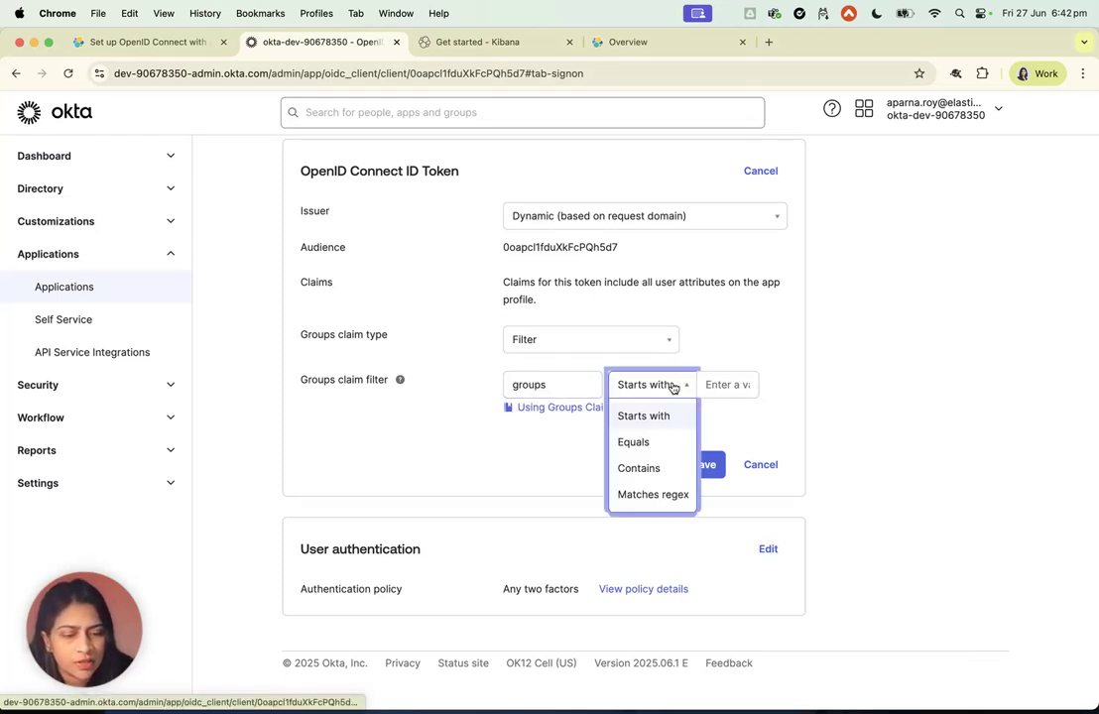
pyautogui.click(633, 441)
pyautogui.click(734, 384)
pyautogui.click(760, 422)
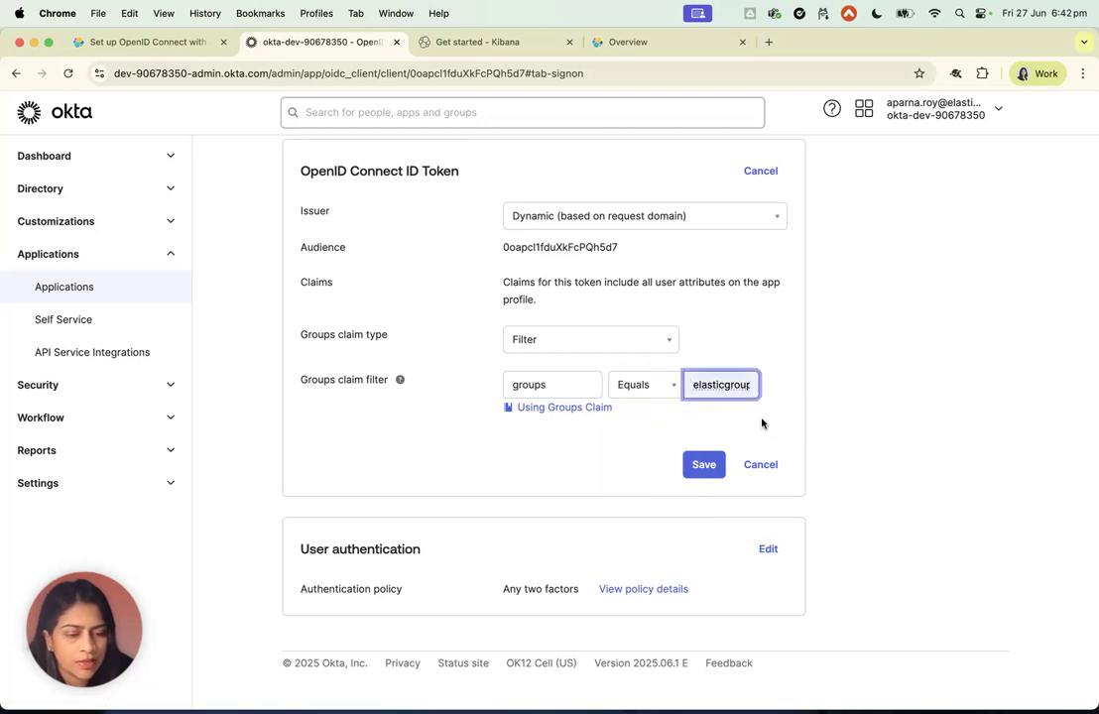
pyautogui.click(704, 464)
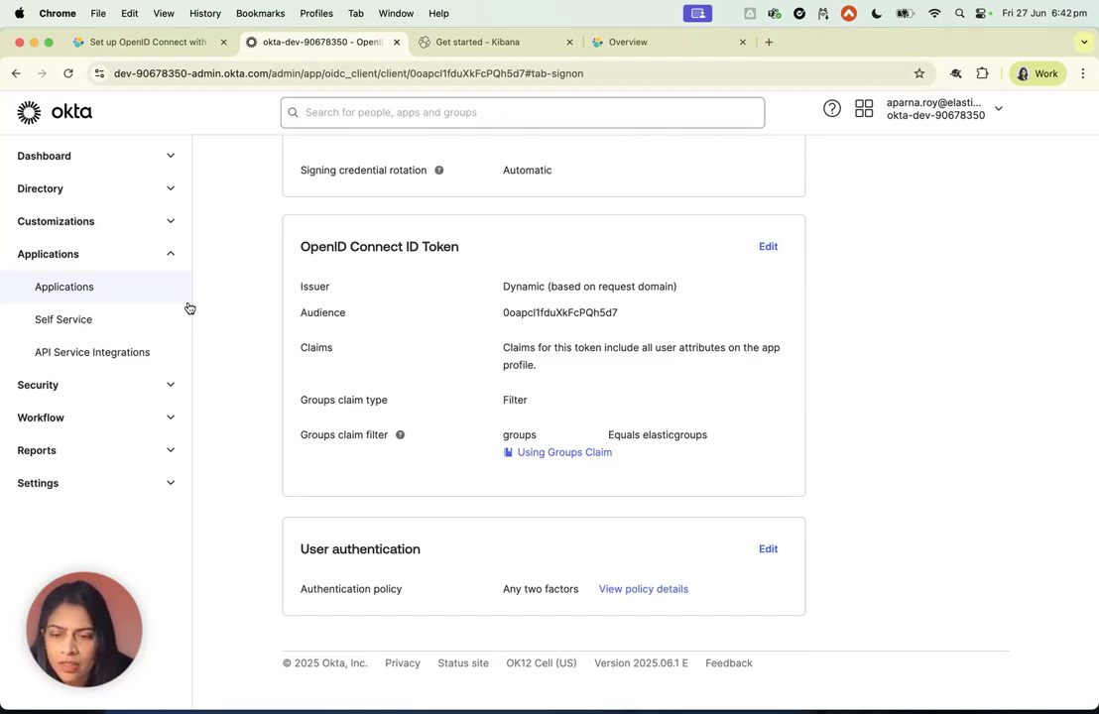
# Check which people and groups are assigned to the Elastic-Kibana-OIDC app.
pyautogui.scroll(5, 246, 317)
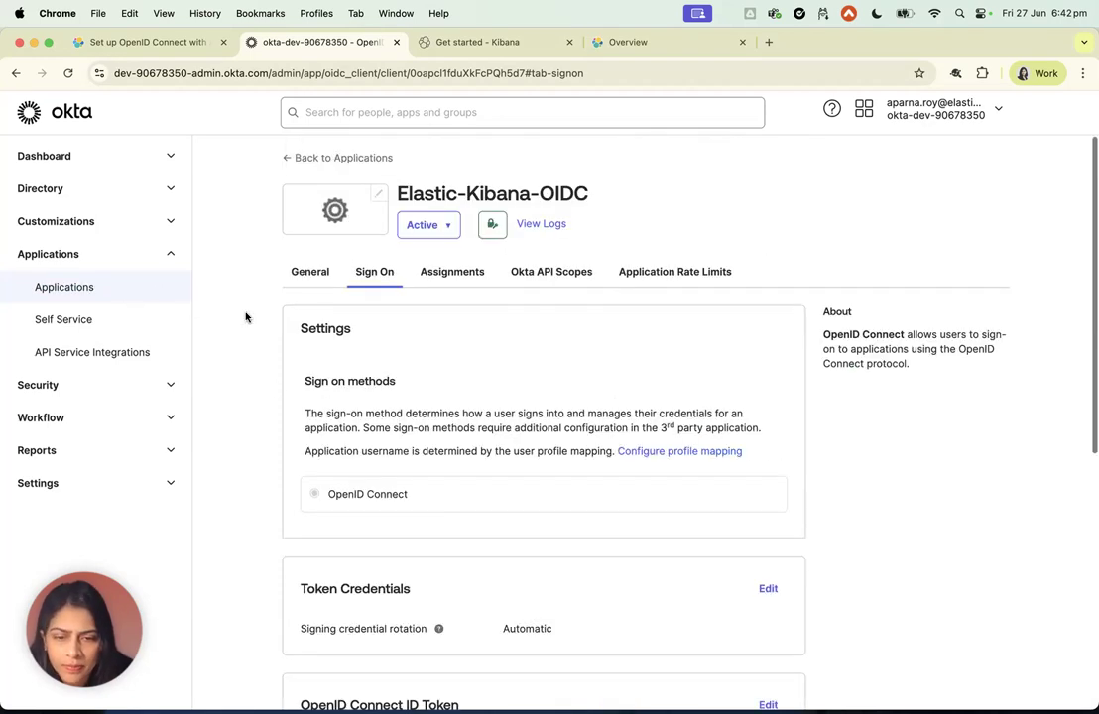
pyautogui.click(308, 272)
pyautogui.click(464, 274)
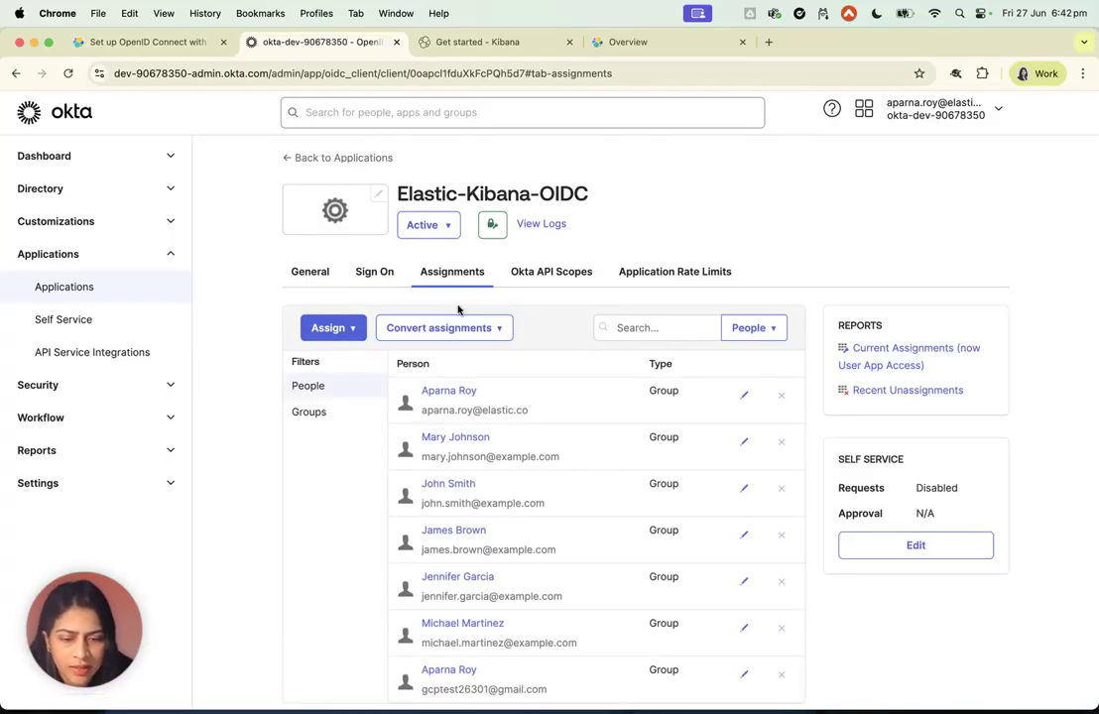
pyautogui.click(313, 415)
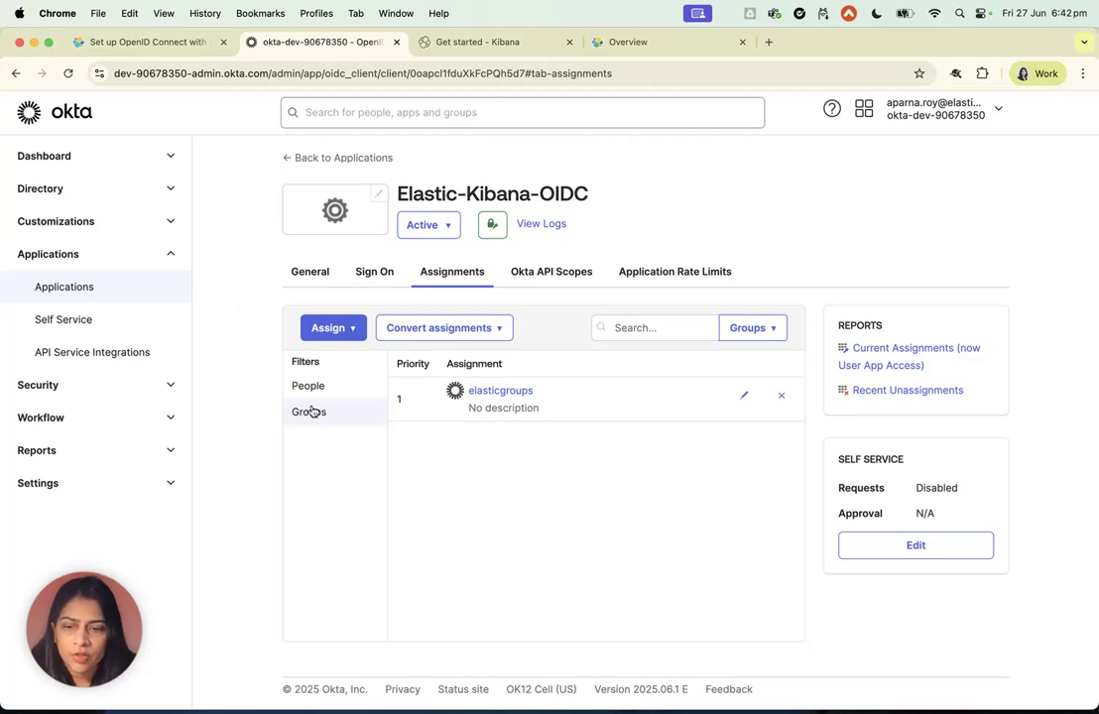
# Open the elasticgroups group in the directory and examine its assigned applications and its members.
pyautogui.click(166, 196)
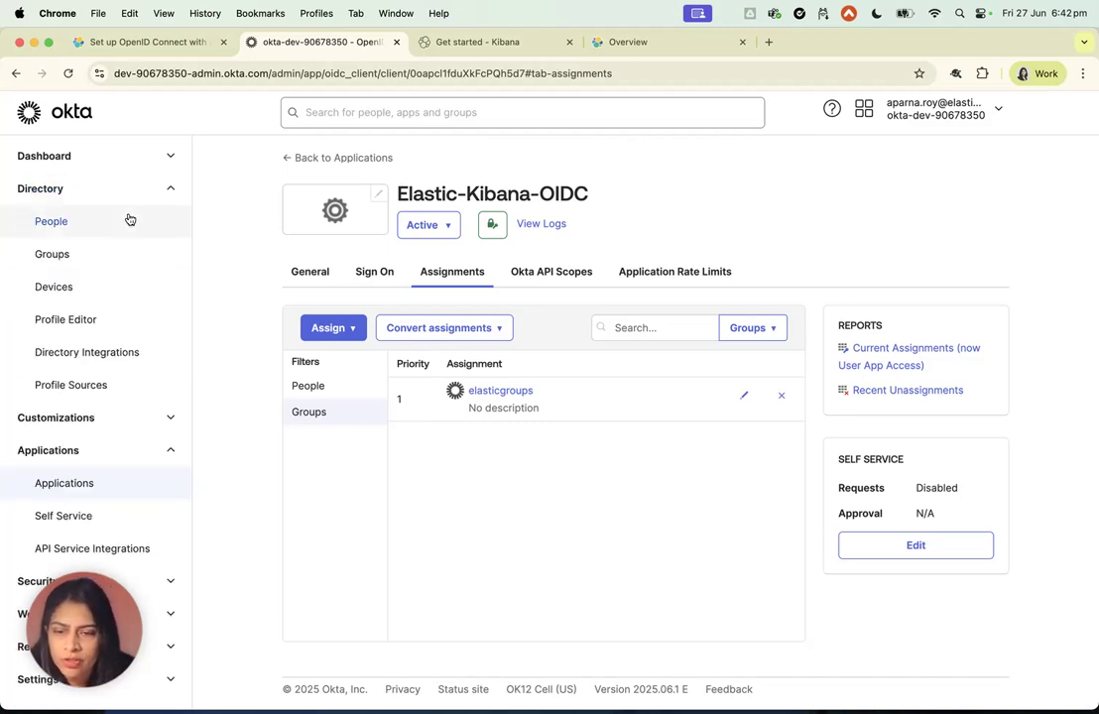
pyautogui.click(46, 255)
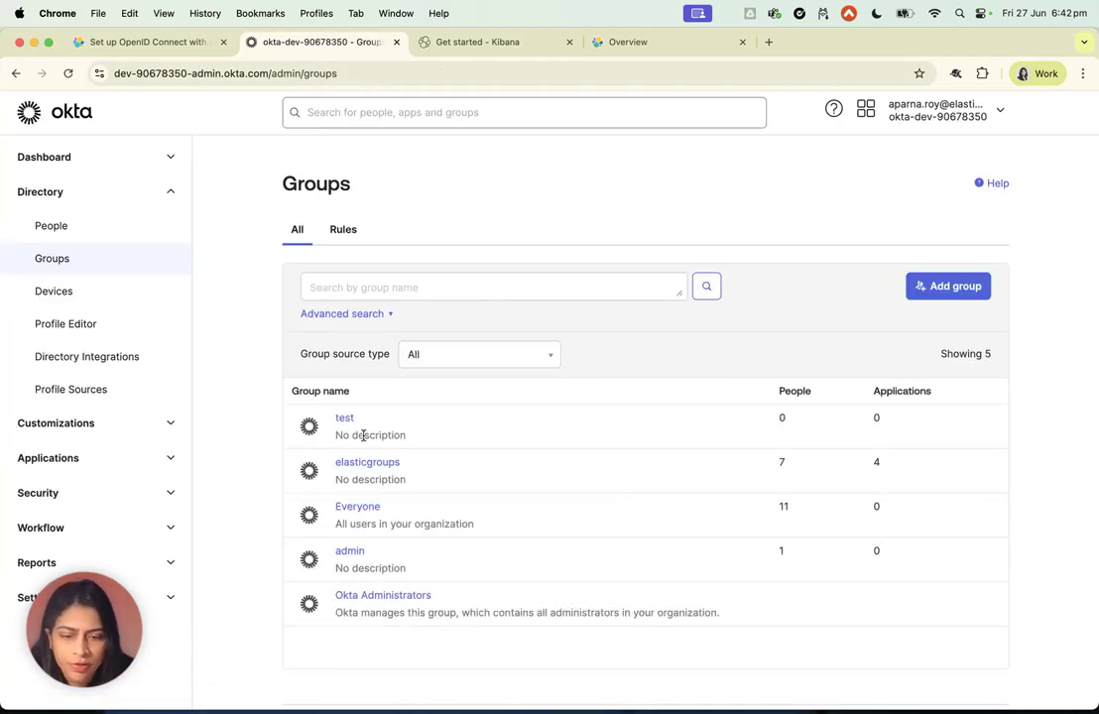
pyautogui.click(389, 466)
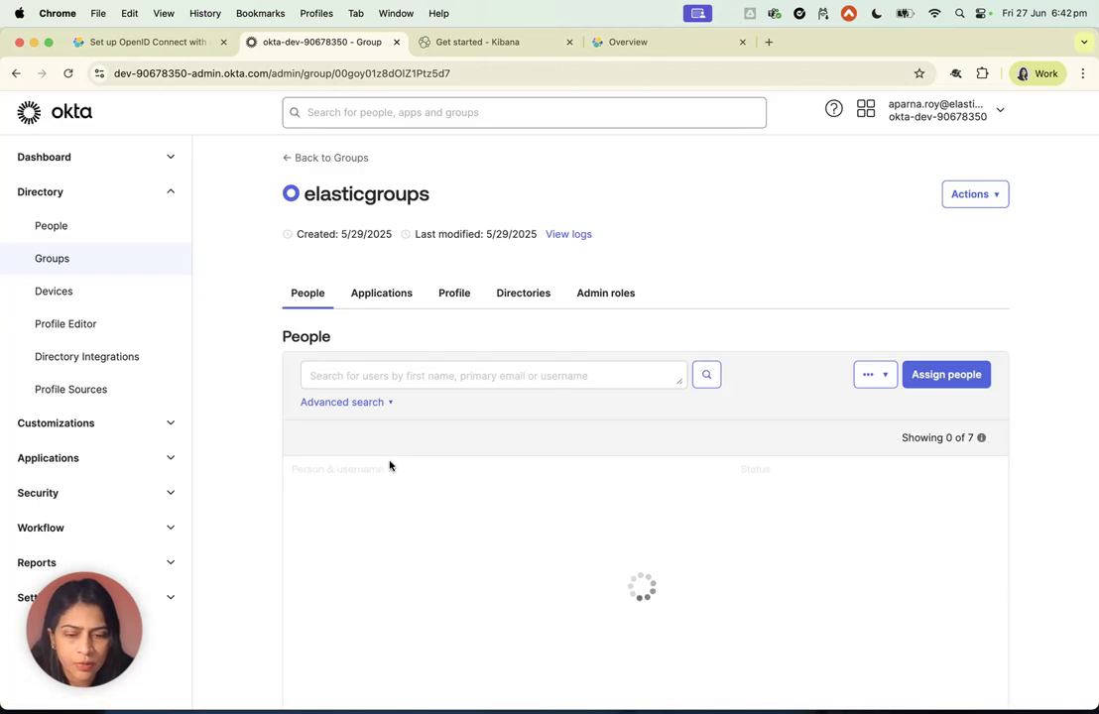
pyautogui.click(398, 292)
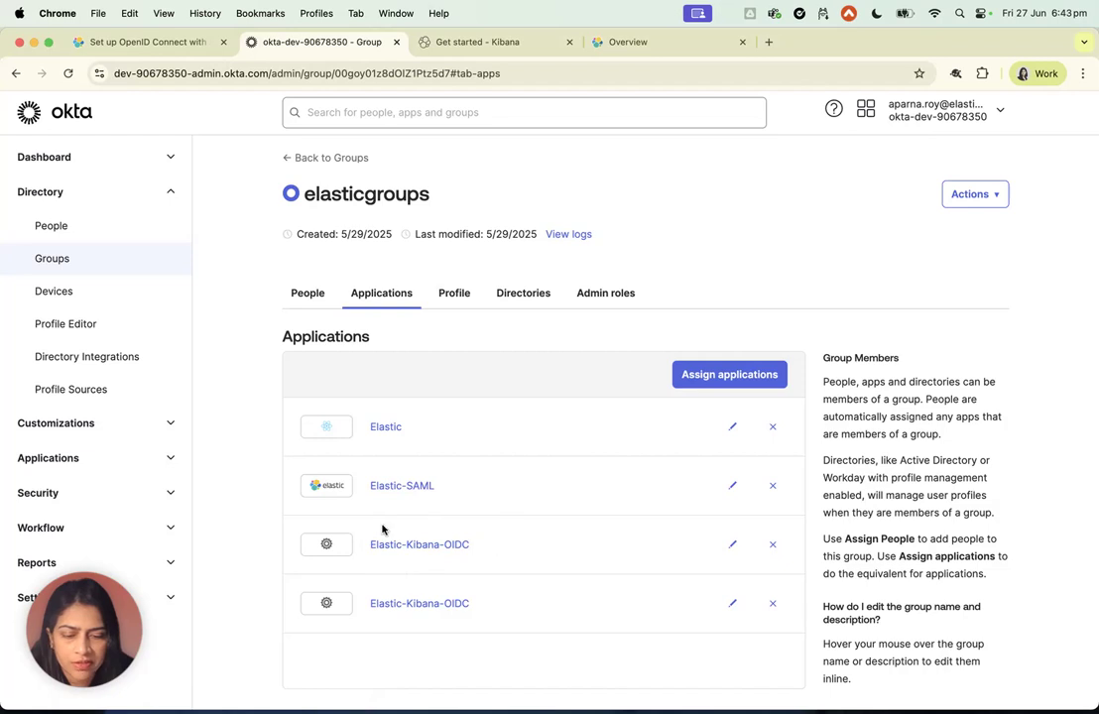
pyautogui.click(291, 299)
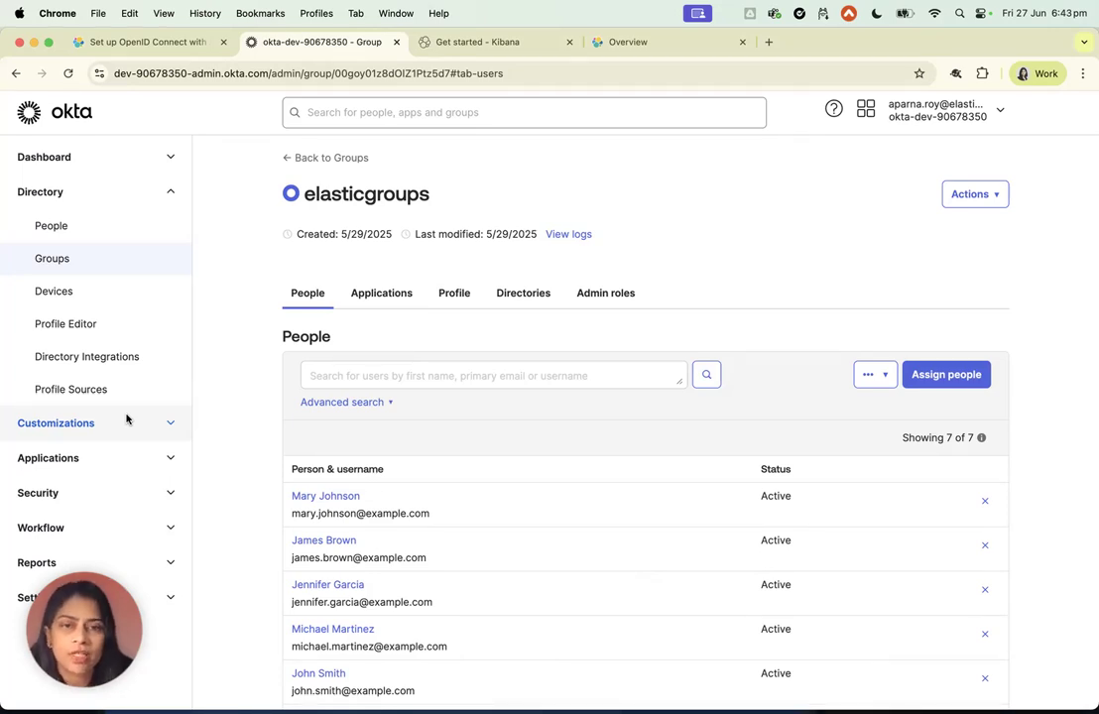
# Open the default authorization server from the security API settings.
pyautogui.click(168, 496)
pyautogui.scroll(-3, 167, 496)
pyautogui.scroll(-1, 108, 447)
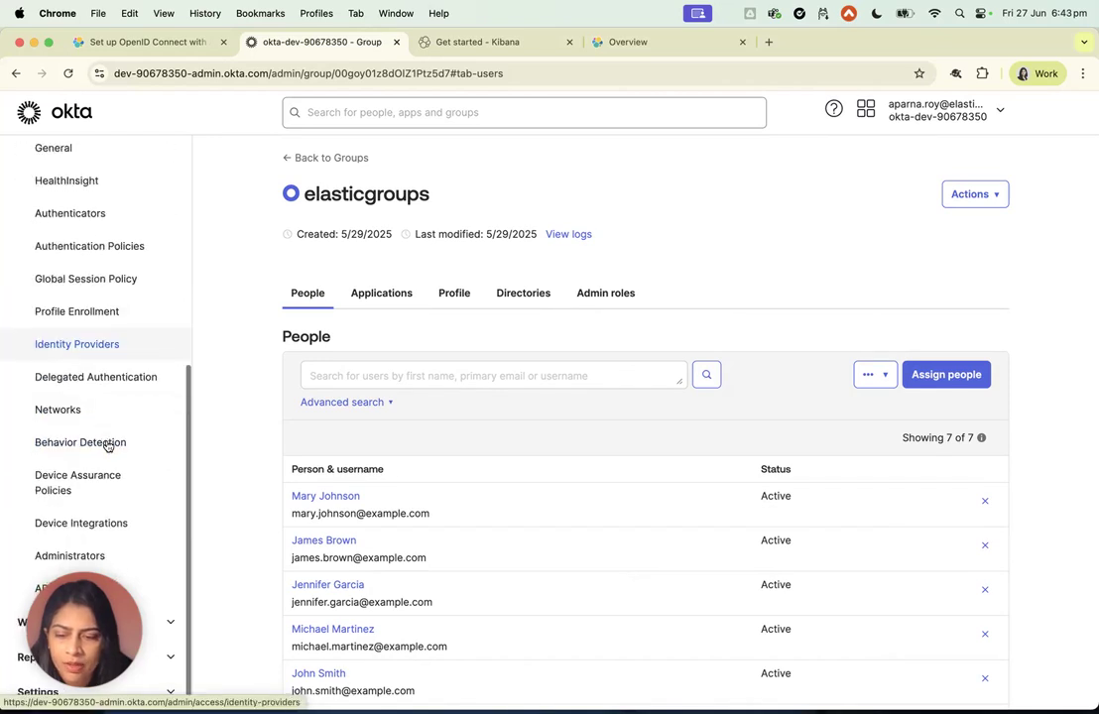
pyautogui.click(27, 593)
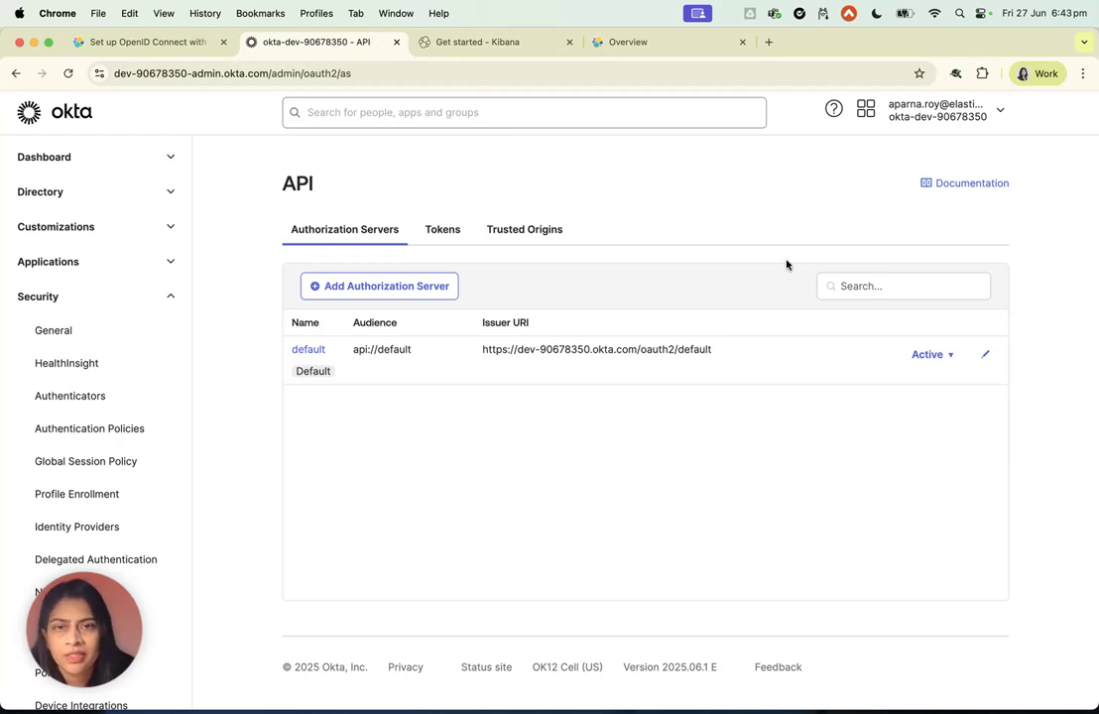
pyautogui.click(311, 351)
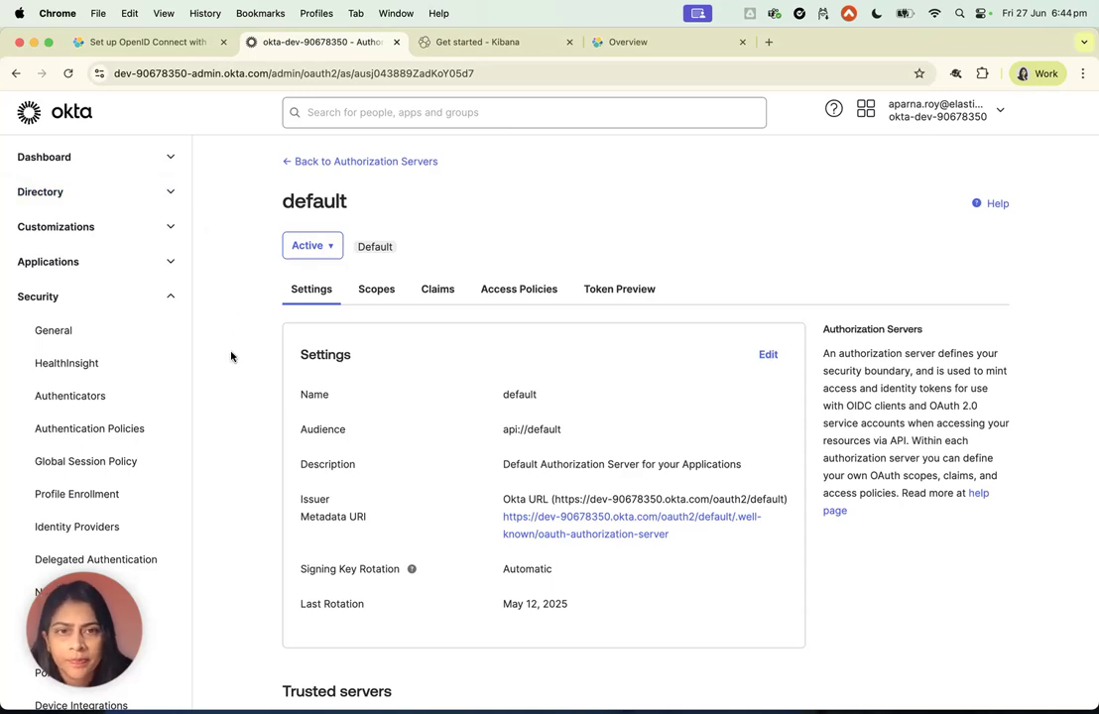
# Try to add a scope named groups to the default authorization server.
pyautogui.click(374, 292)
pyautogui.click(349, 347)
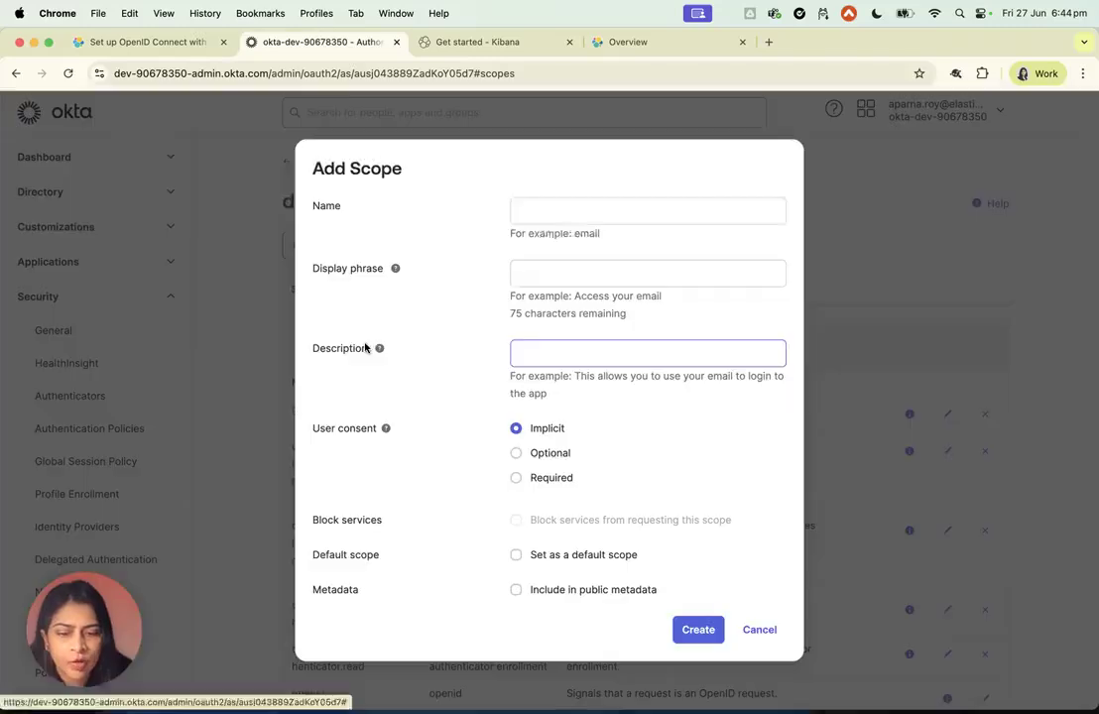
pyautogui.write('gr')
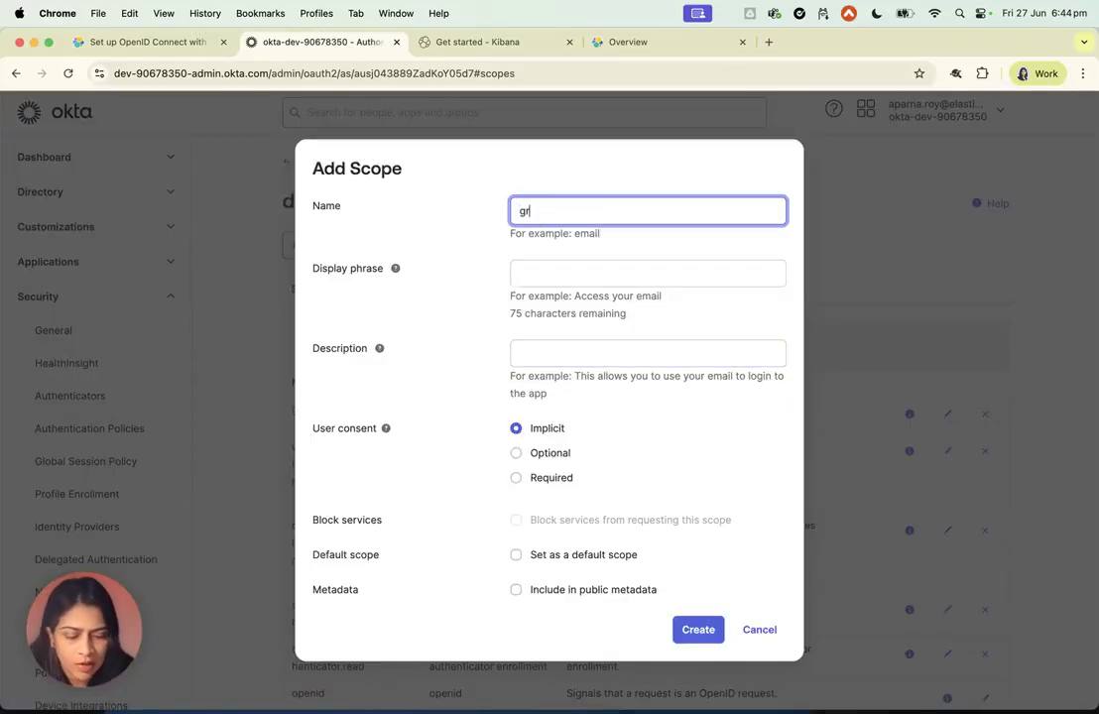
pyautogui.click(491, 293)
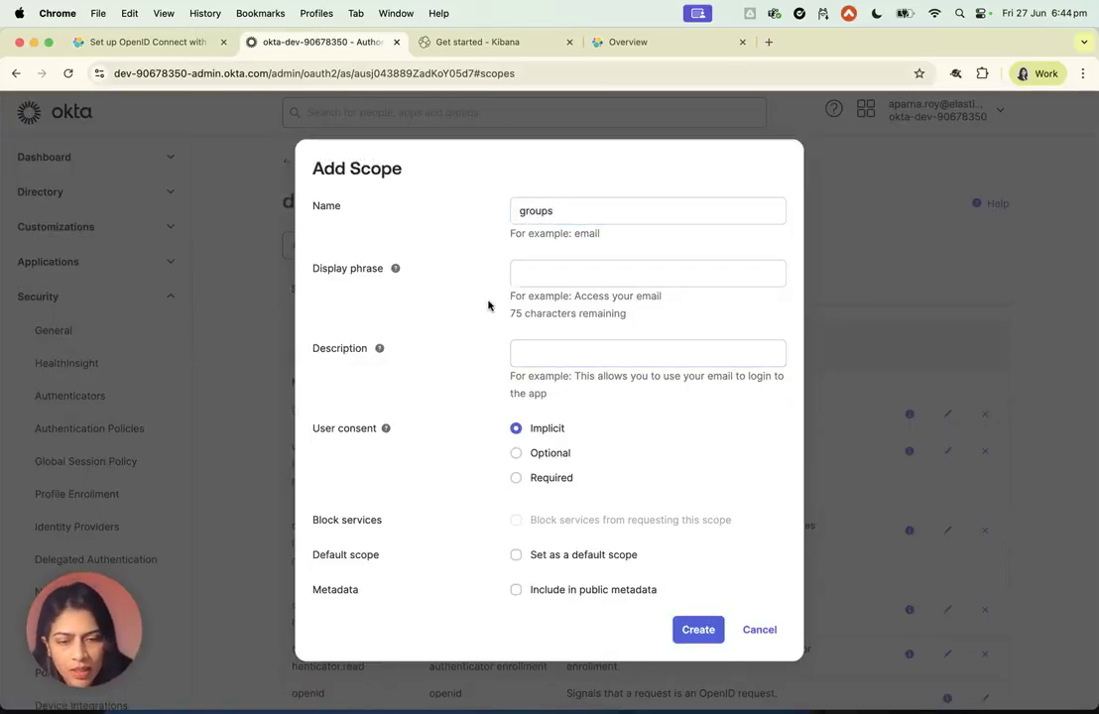
pyautogui.click(552, 457)
pyautogui.click(687, 629)
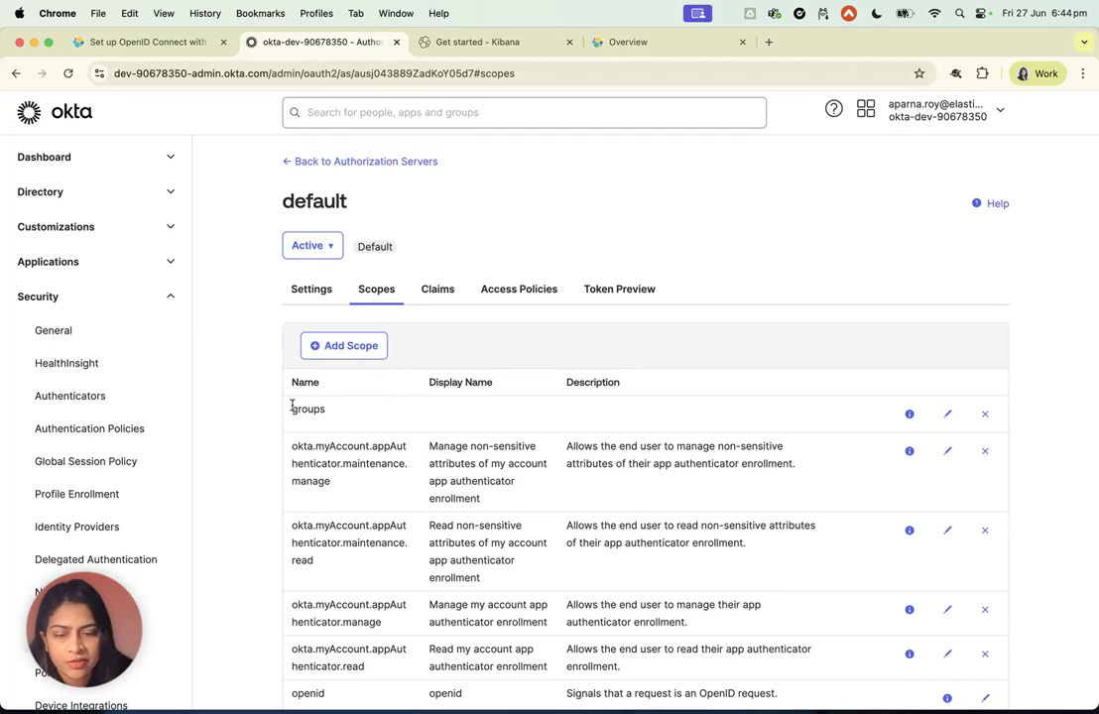
# In the ID claims, start a new claim named groups, included in the ID Token on Userinfo / id_token request.
pyautogui.click(439, 290)
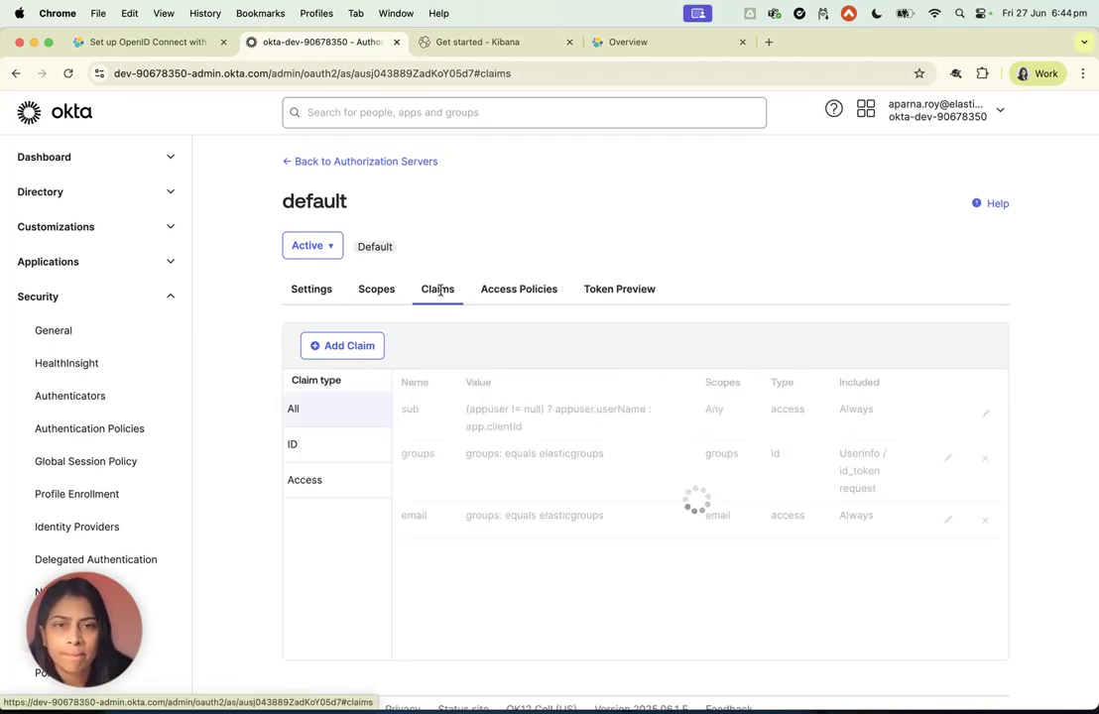
pyautogui.click(332, 445)
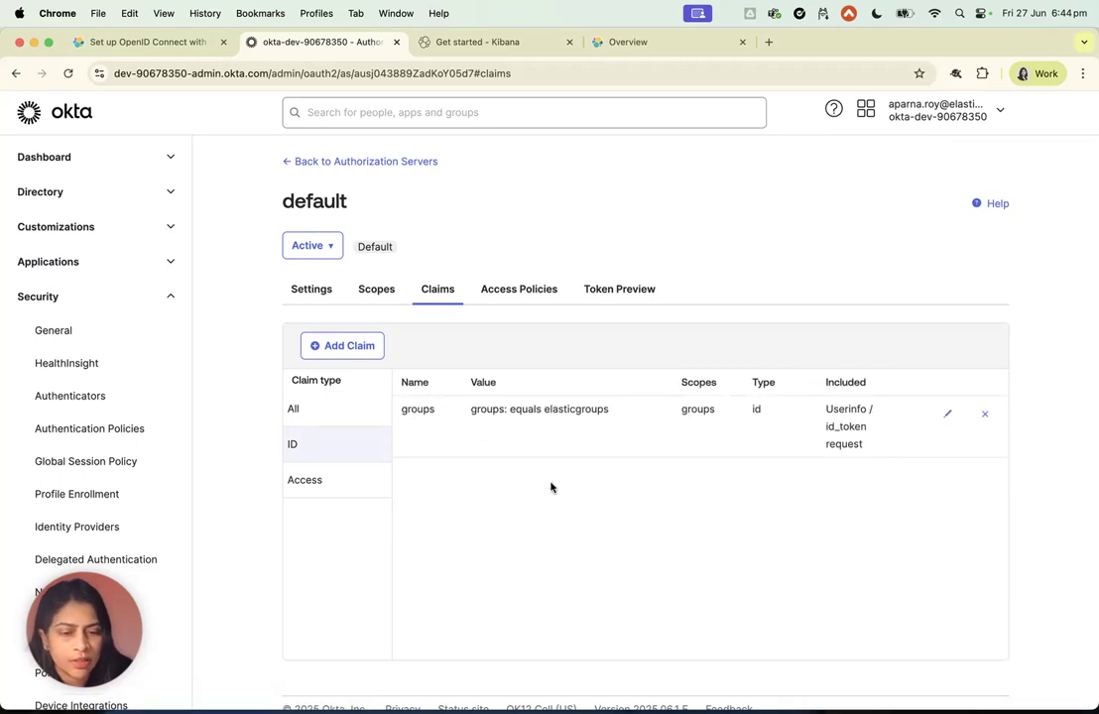
pyautogui.click(338, 346)
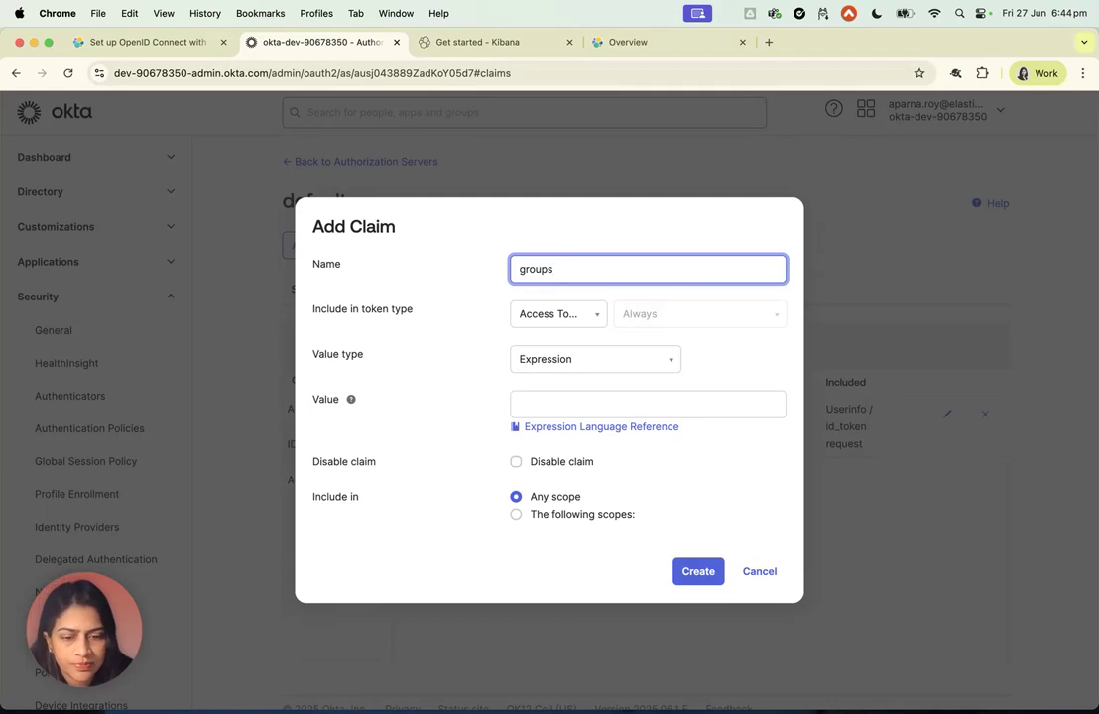
pyautogui.click(566, 314)
pyautogui.click(556, 373)
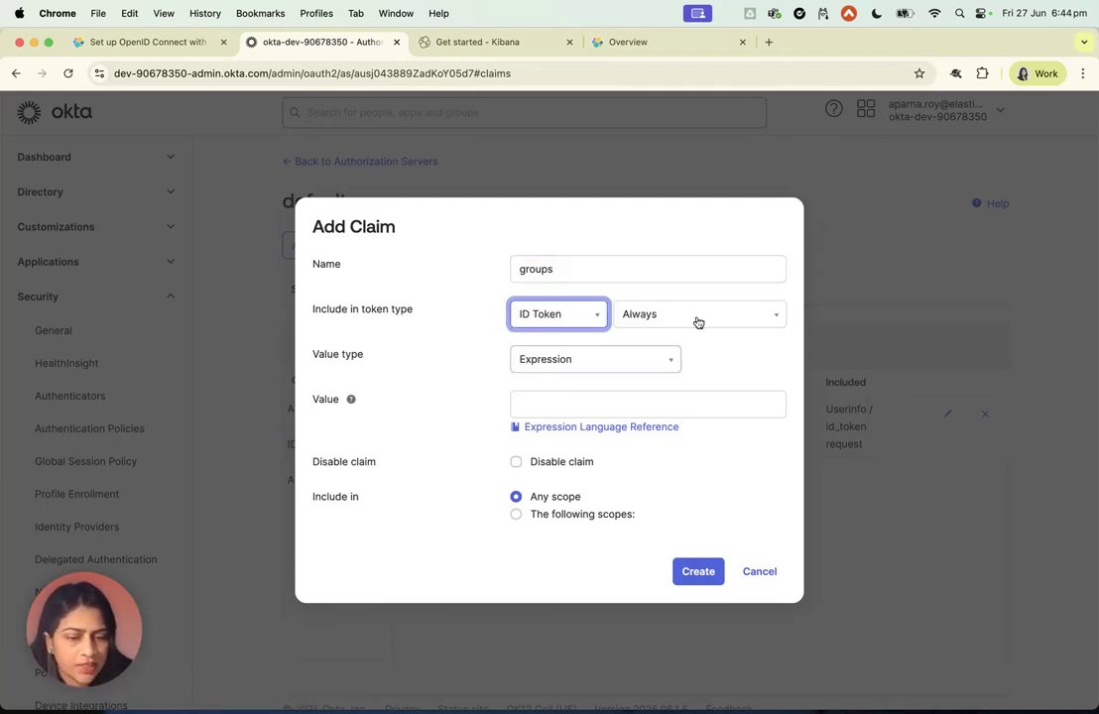
pyautogui.click(699, 316)
pyautogui.click(733, 370)
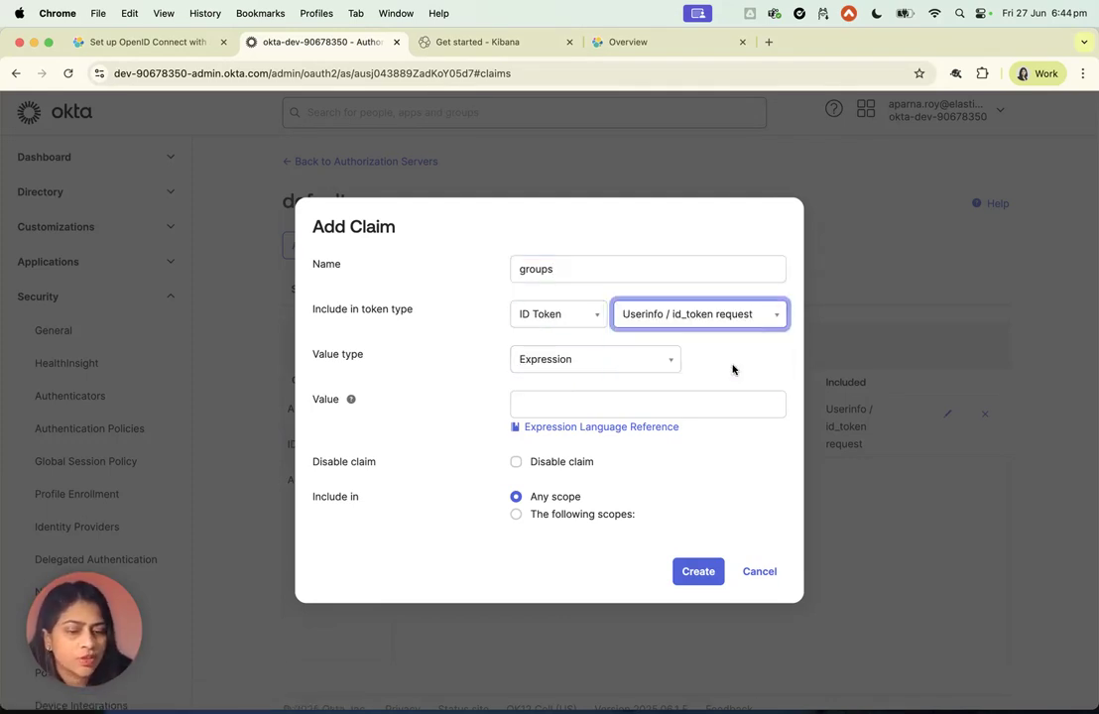
# Set the new claim's value type to Groups with the filter Equals elasticgroups.
pyautogui.click(589, 363)
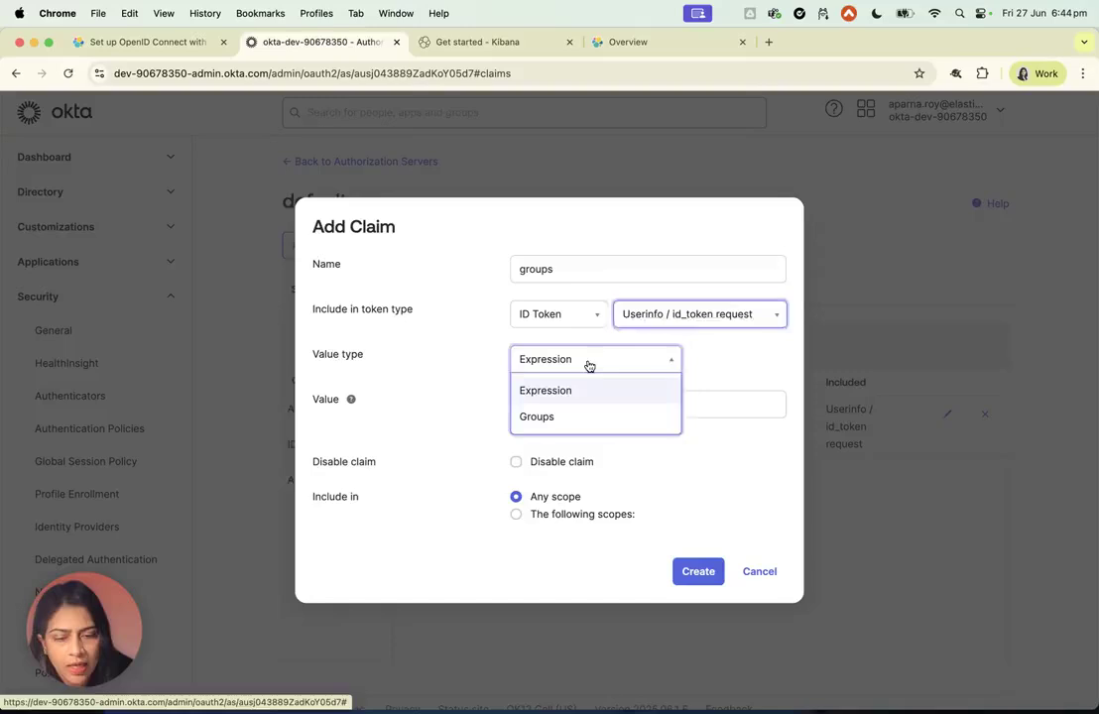
pyautogui.click(542, 420)
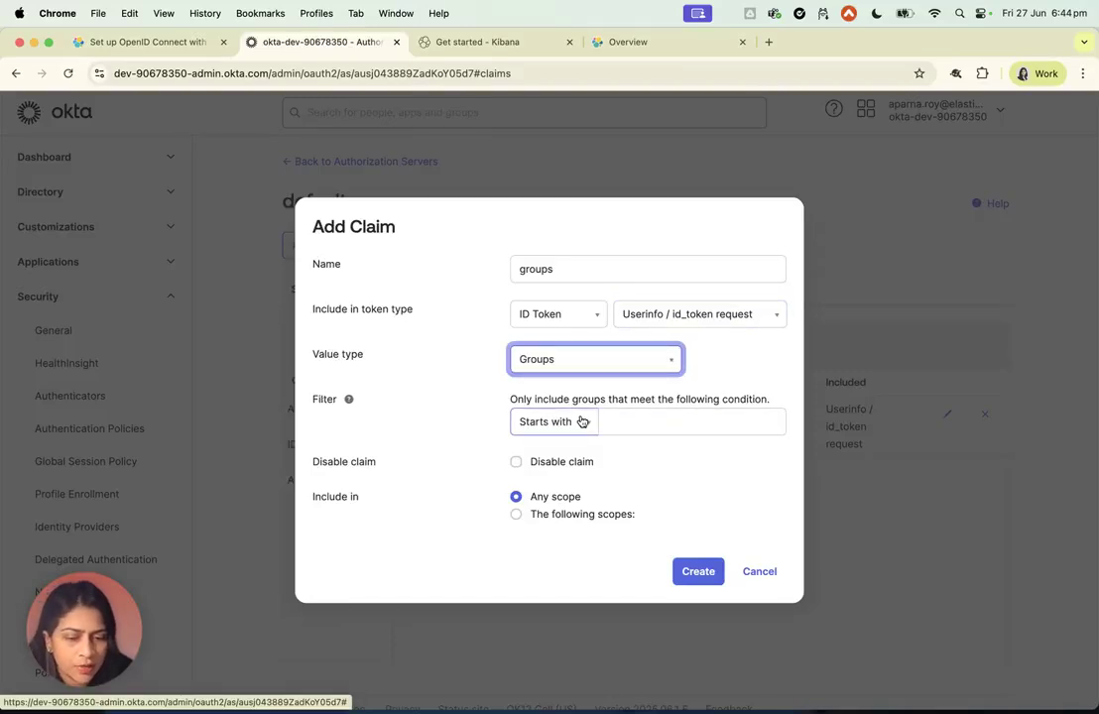
pyautogui.click(582, 421)
pyautogui.click(545, 481)
pyautogui.click(650, 422)
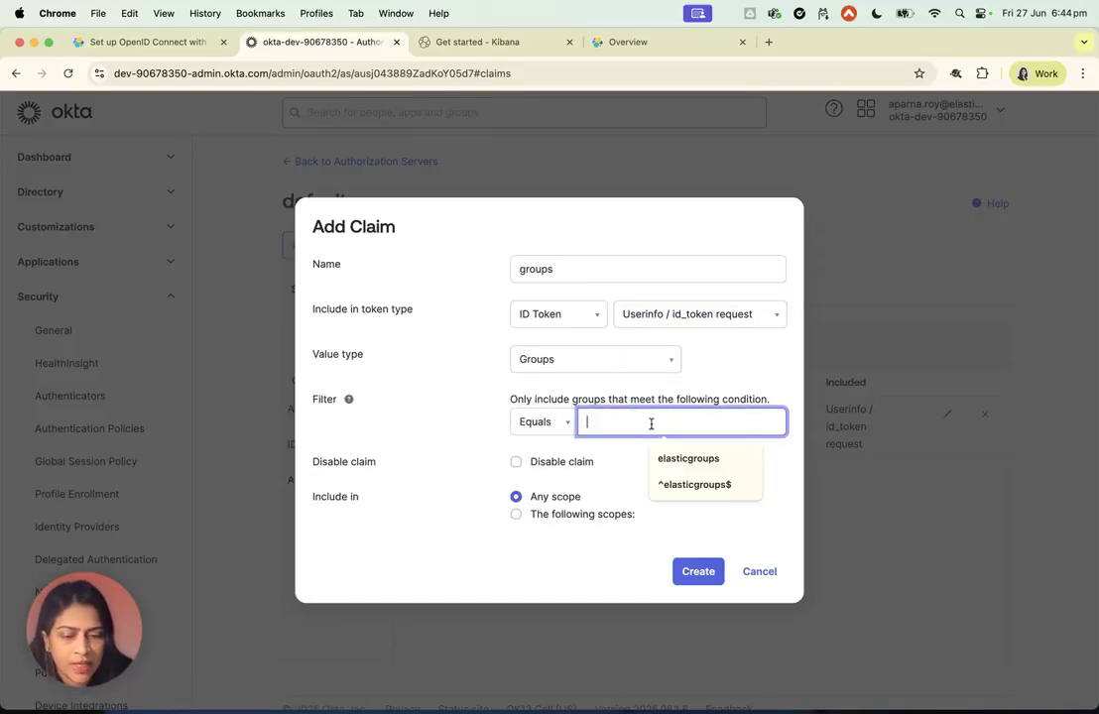
pyautogui.click(700, 458)
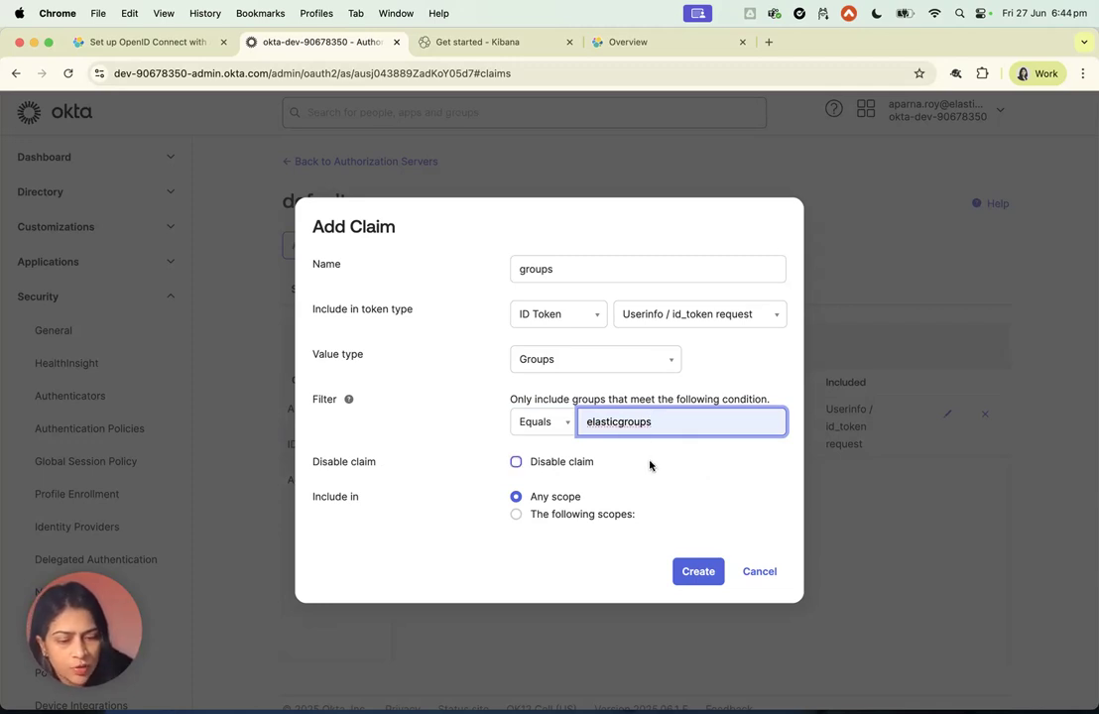
# Restrict the new claim to the groups scope, but discard the claim without creating it.
pyautogui.click(580, 514)
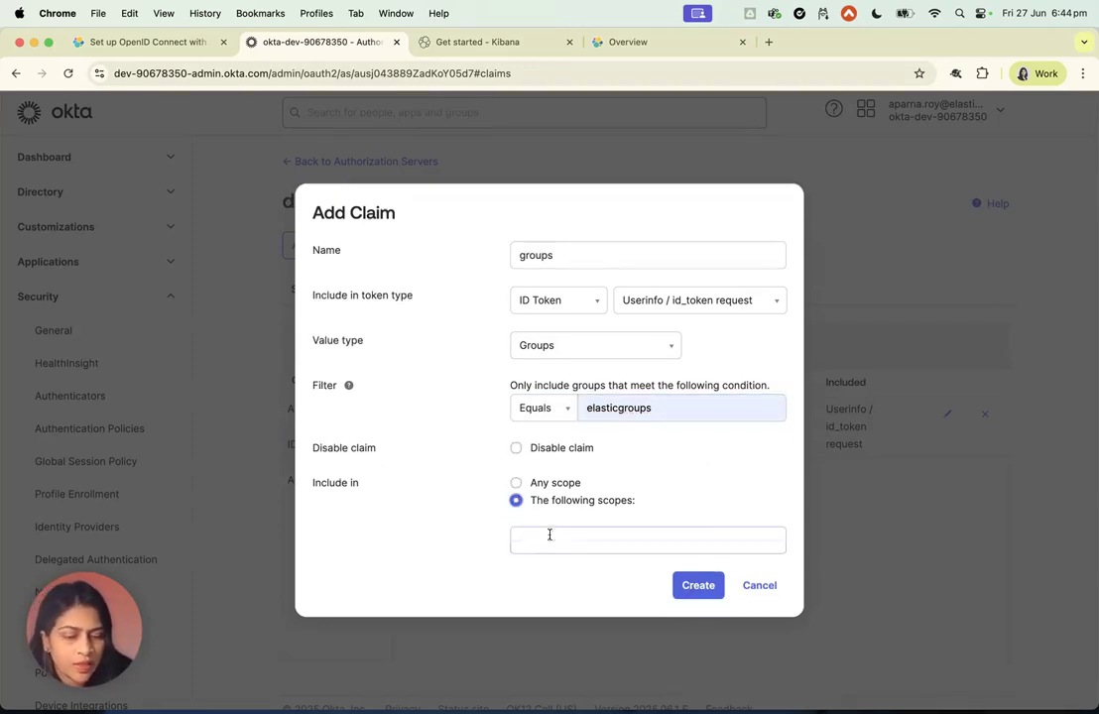
pyautogui.click(562, 543)
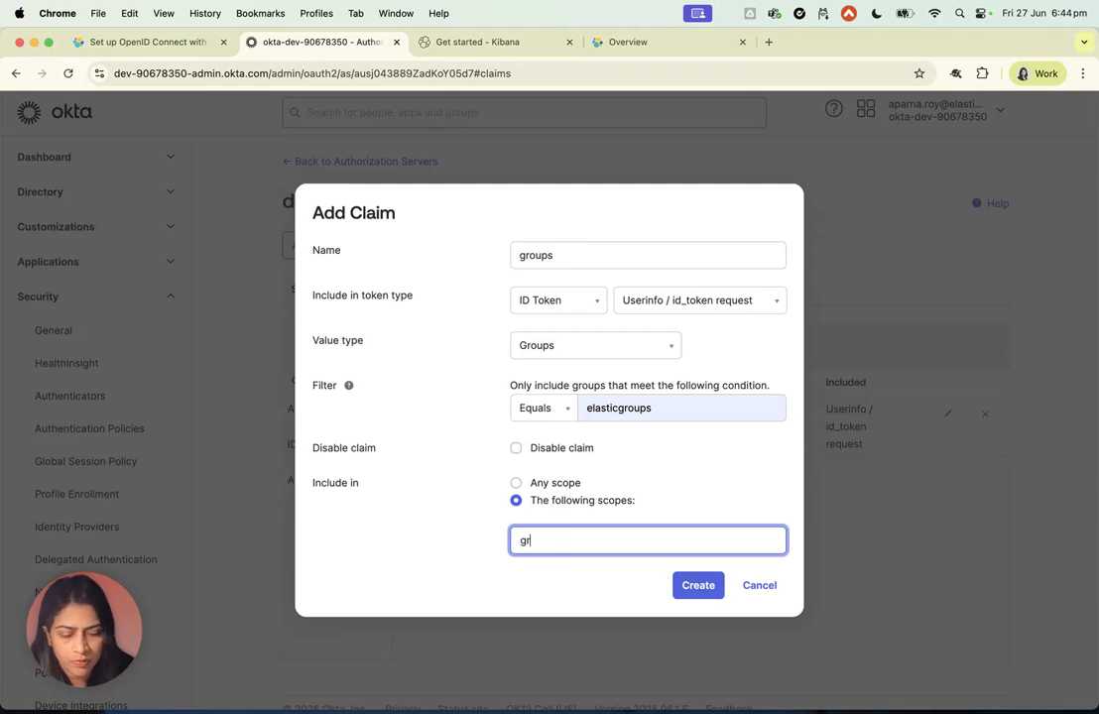
pyautogui.write('groups')
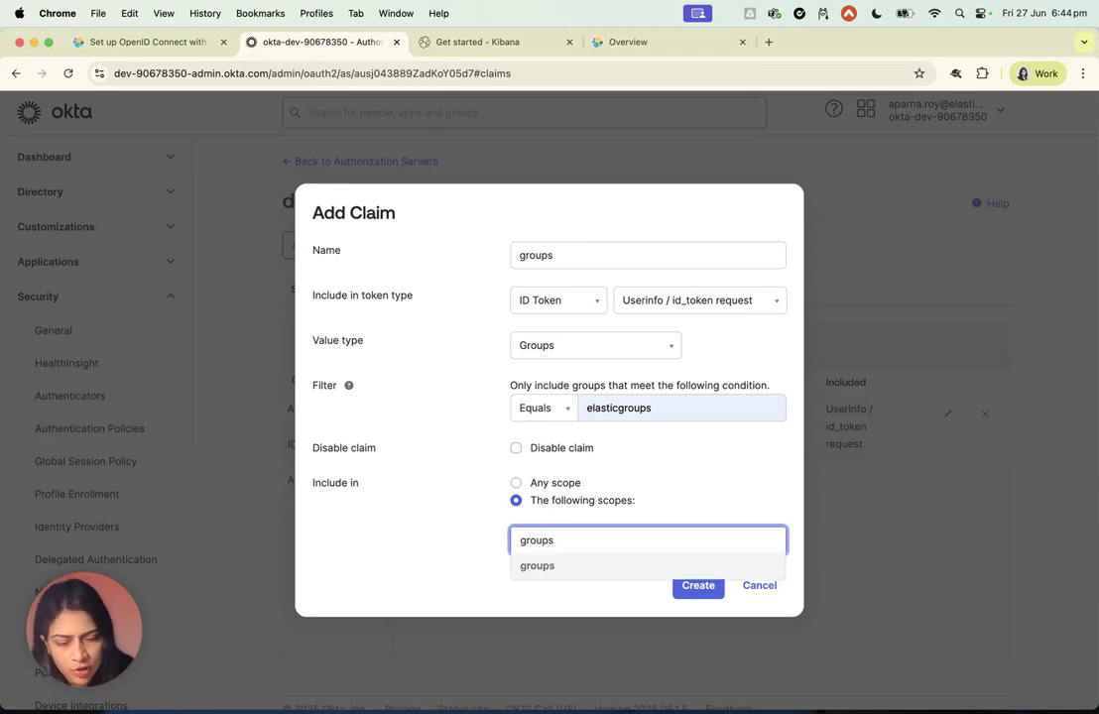
pyautogui.click(535, 568)
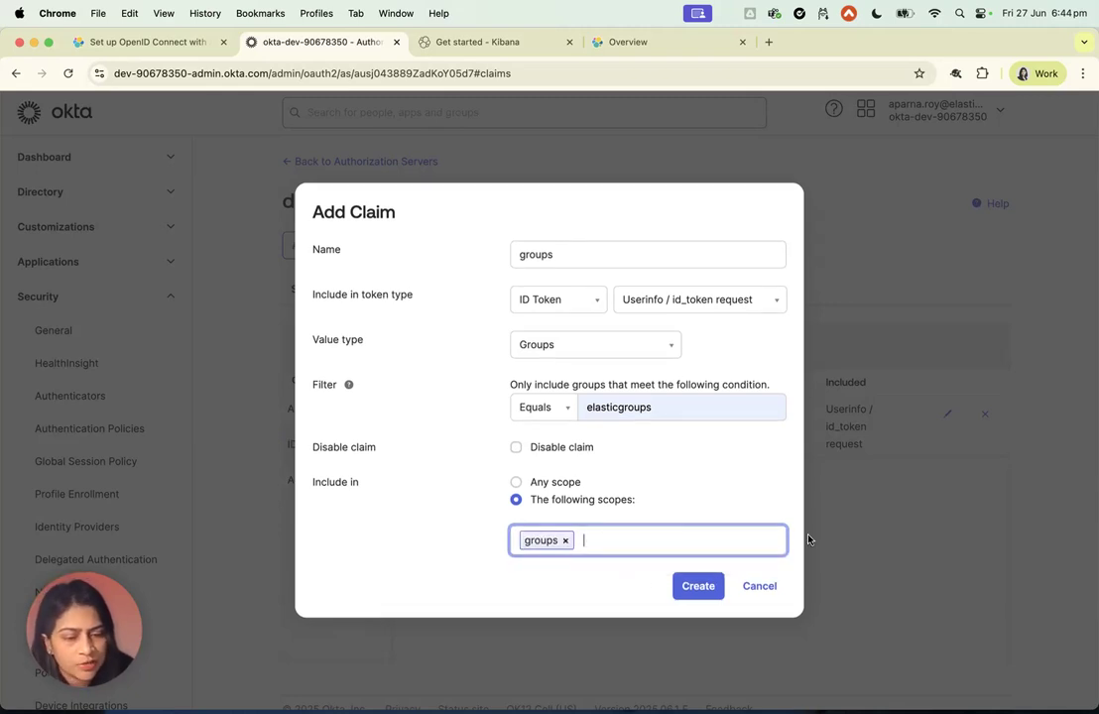
pyautogui.click(762, 588)
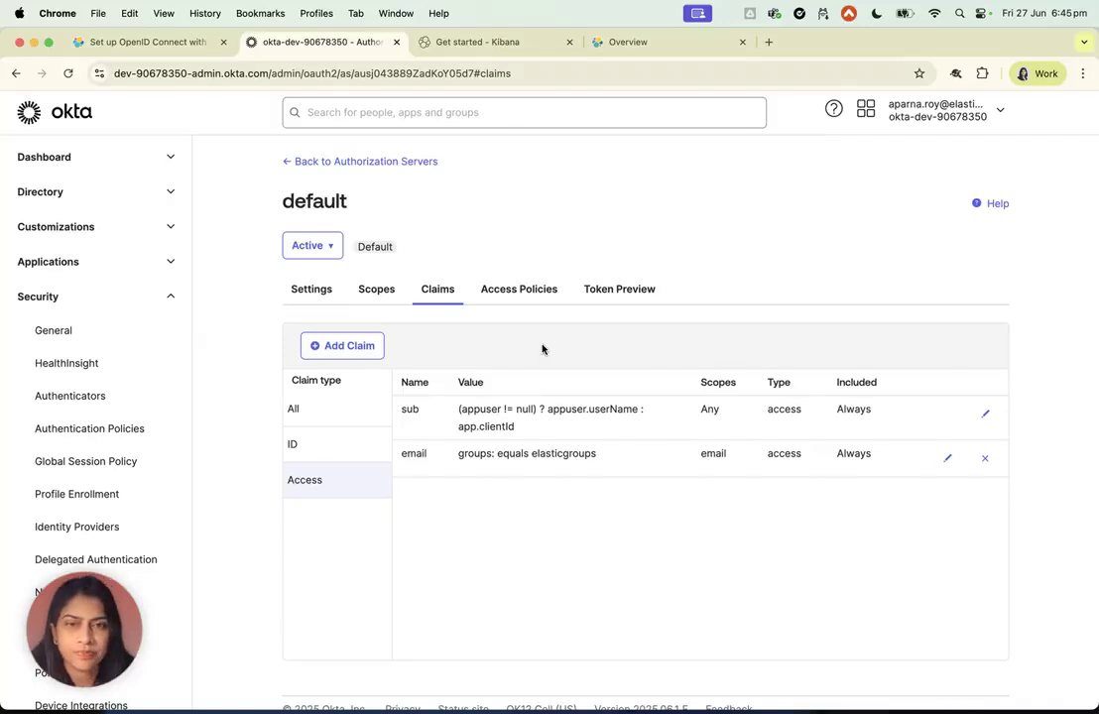
# Check the server's access policies and choose Elastic-Kibana-OIDC as the OAuth/OIDC client for a token preview.
pyautogui.click(533, 293)
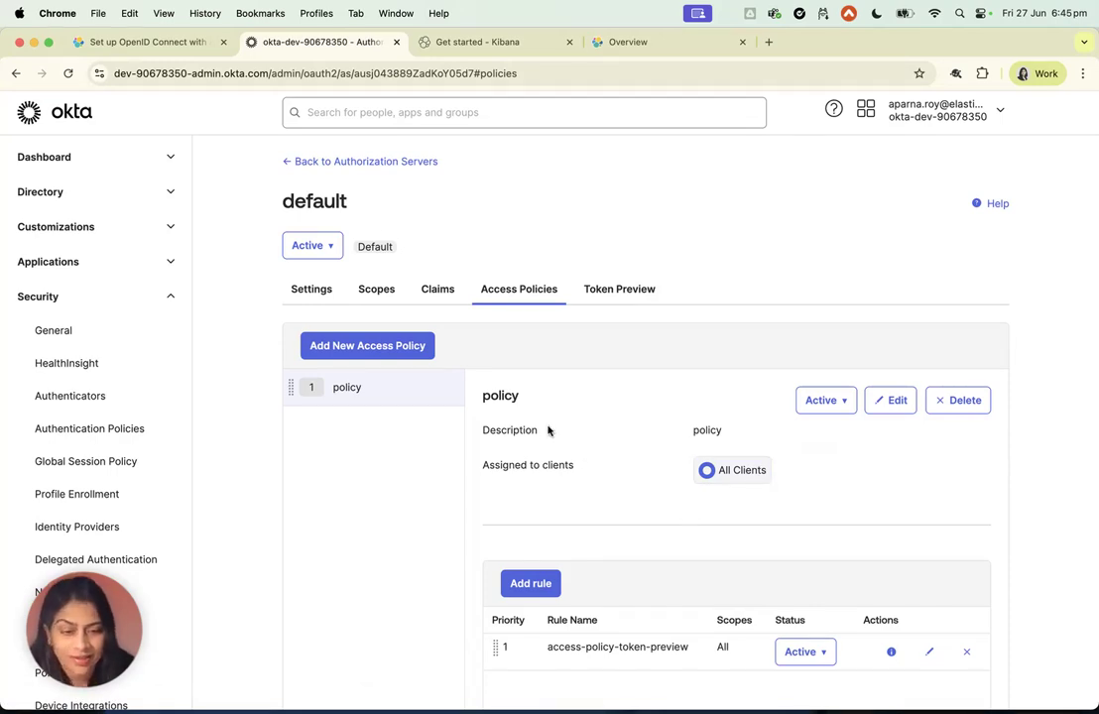
pyautogui.click(632, 288)
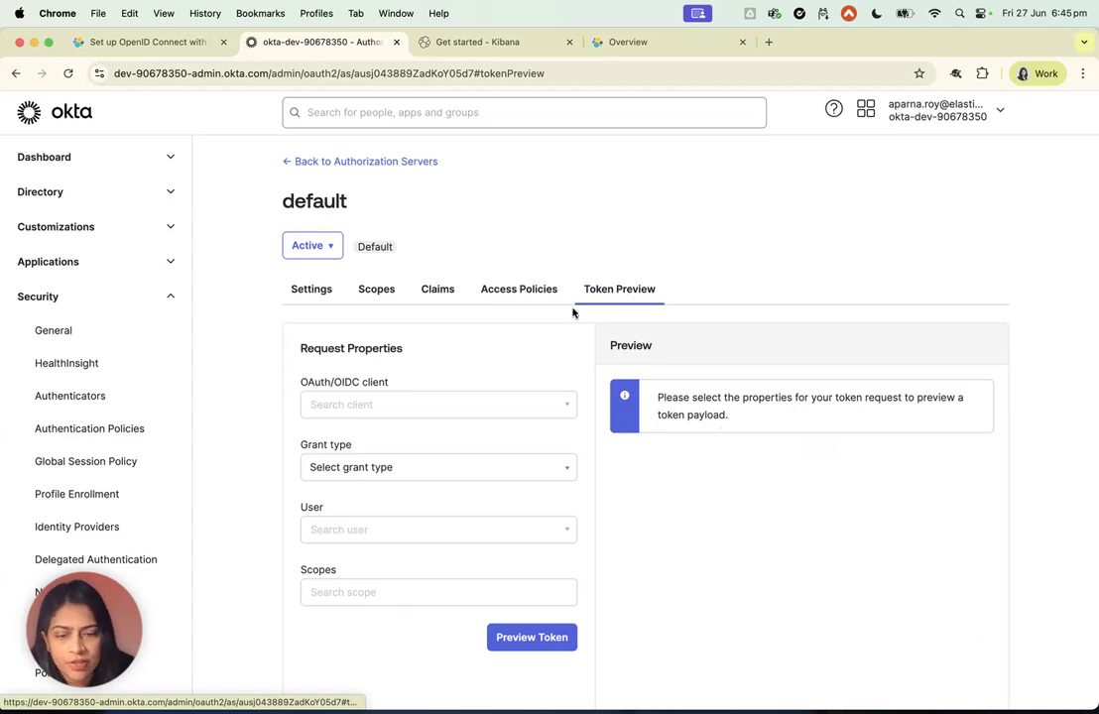
pyautogui.scroll(-2, 270, 368)
pyautogui.scroll(-1, 270, 368)
pyautogui.click(396, 299)
pyautogui.write('ki')
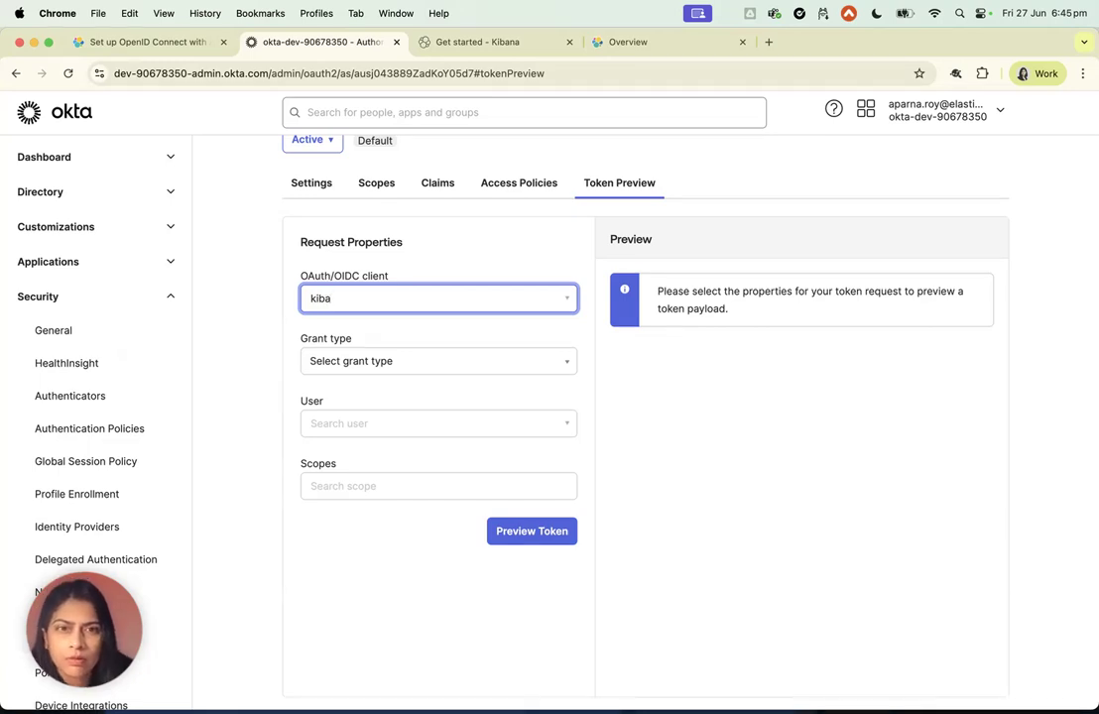
pyautogui.write('ba')
pyautogui.press('BackSpace')
pyautogui.press('BackSpace')
pyautogui.press('BackSpace')
pyautogui.press('BackSpace')
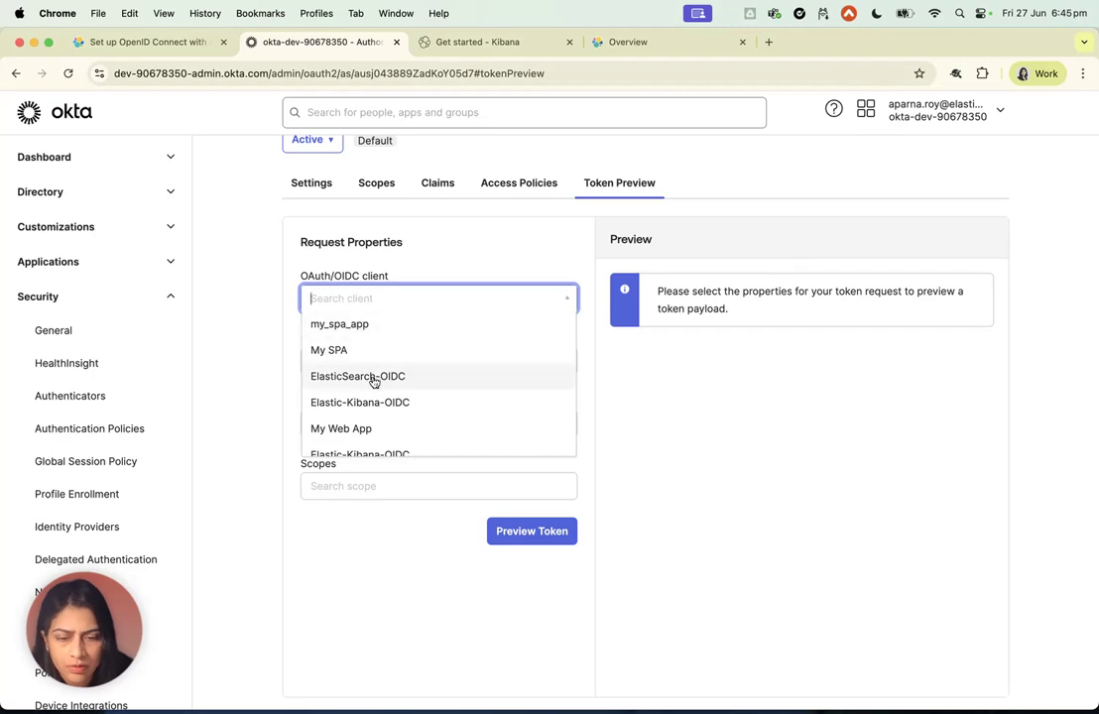
pyautogui.click(407, 403)
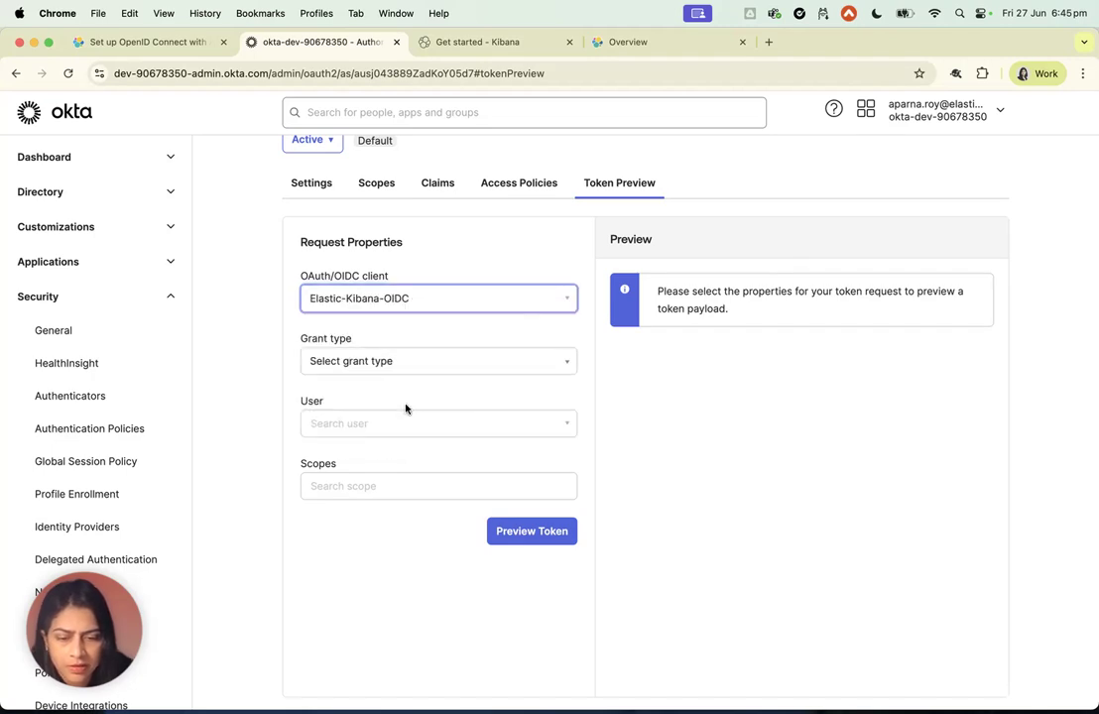
# Set the token preview's grant type to Authorization Code and select the test user by name.
pyautogui.click(382, 365)
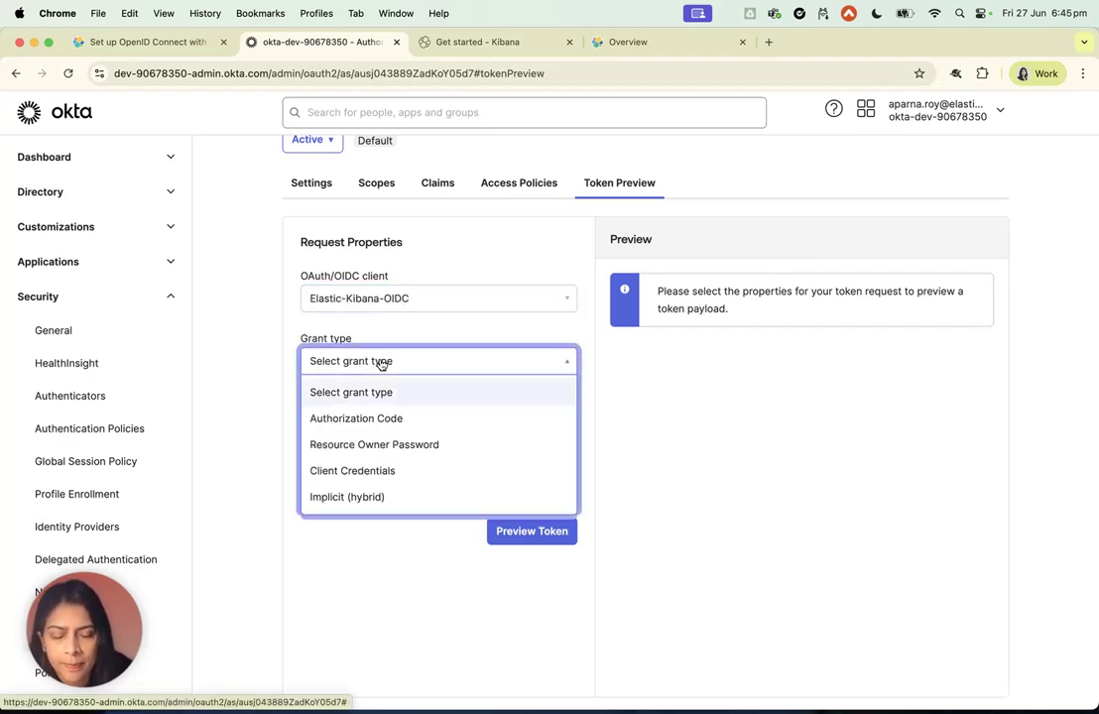
pyautogui.click(368, 420)
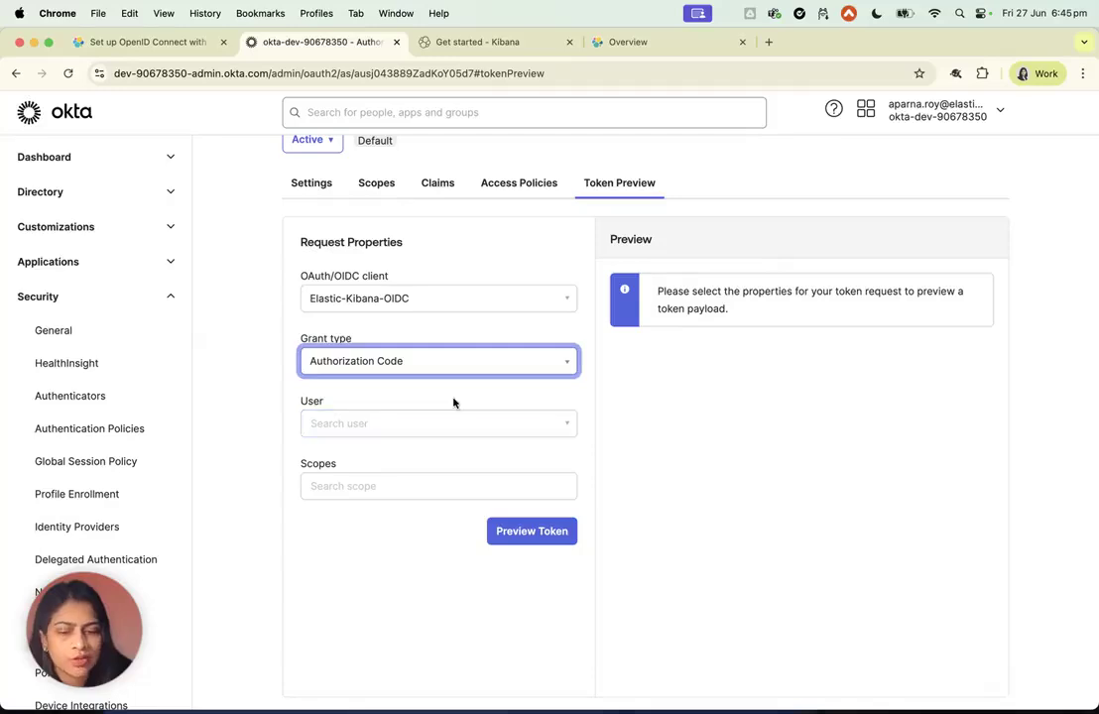
pyautogui.click(434, 425)
pyautogui.write('john')
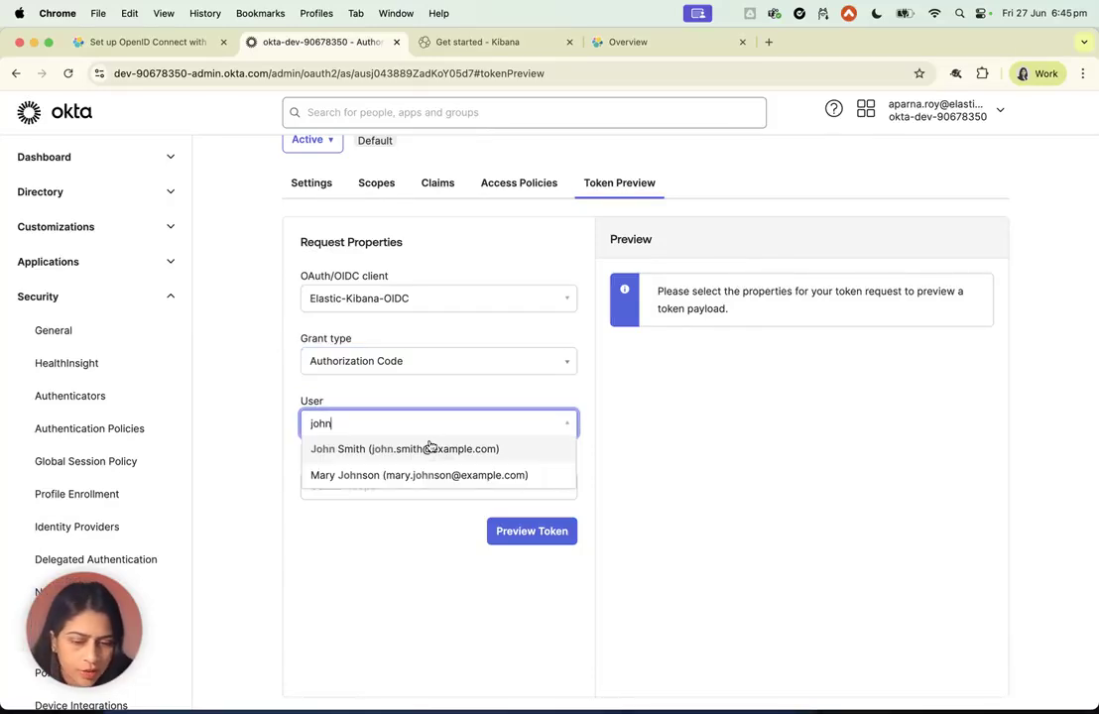
pyautogui.click(429, 448)
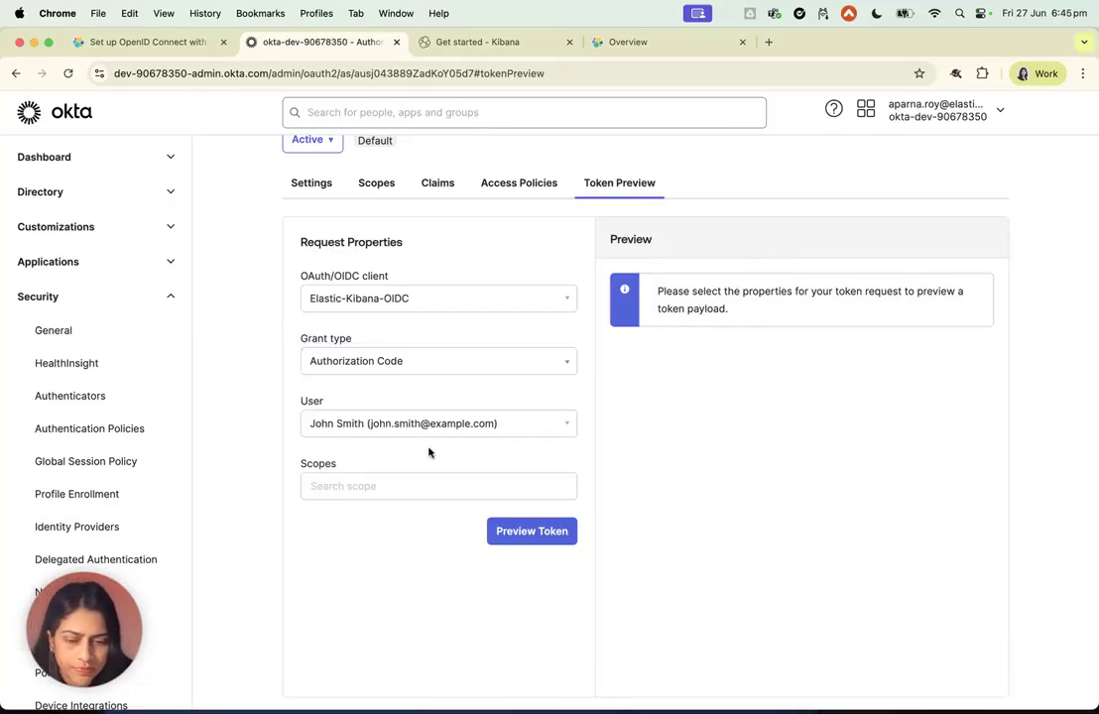
# Add the groups, openid and email scopes to the token request and generate the token preview.
pyautogui.click(358, 485)
pyautogui.write('gro')
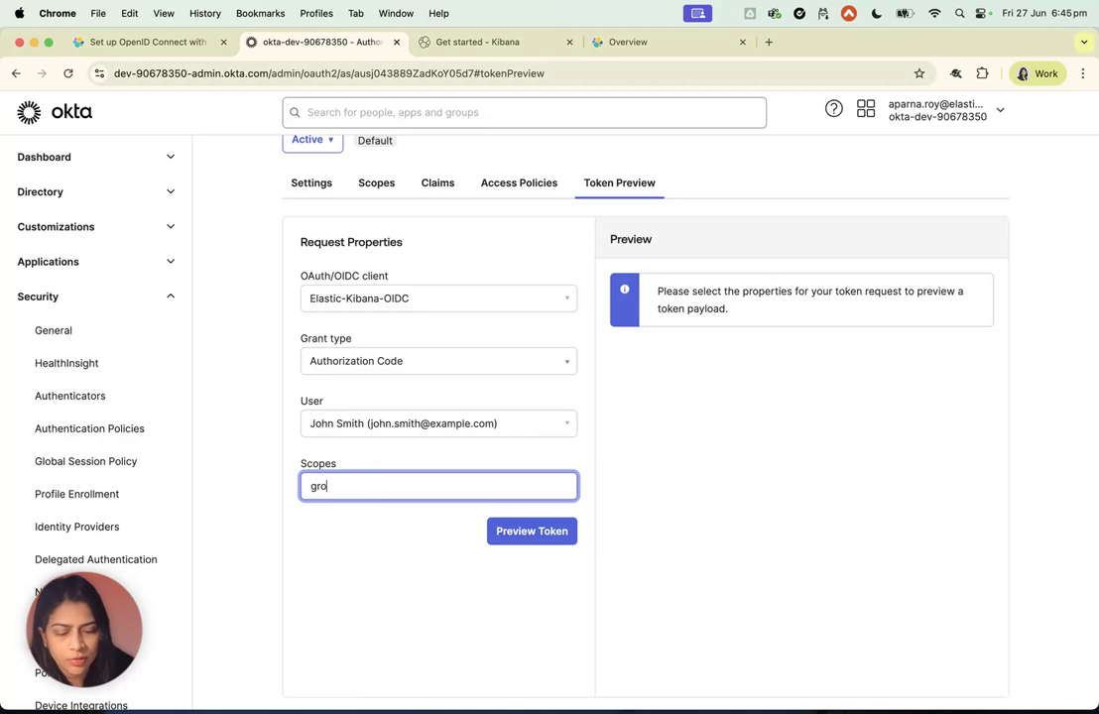
pyautogui.write('ups')
pyautogui.click(346, 513)
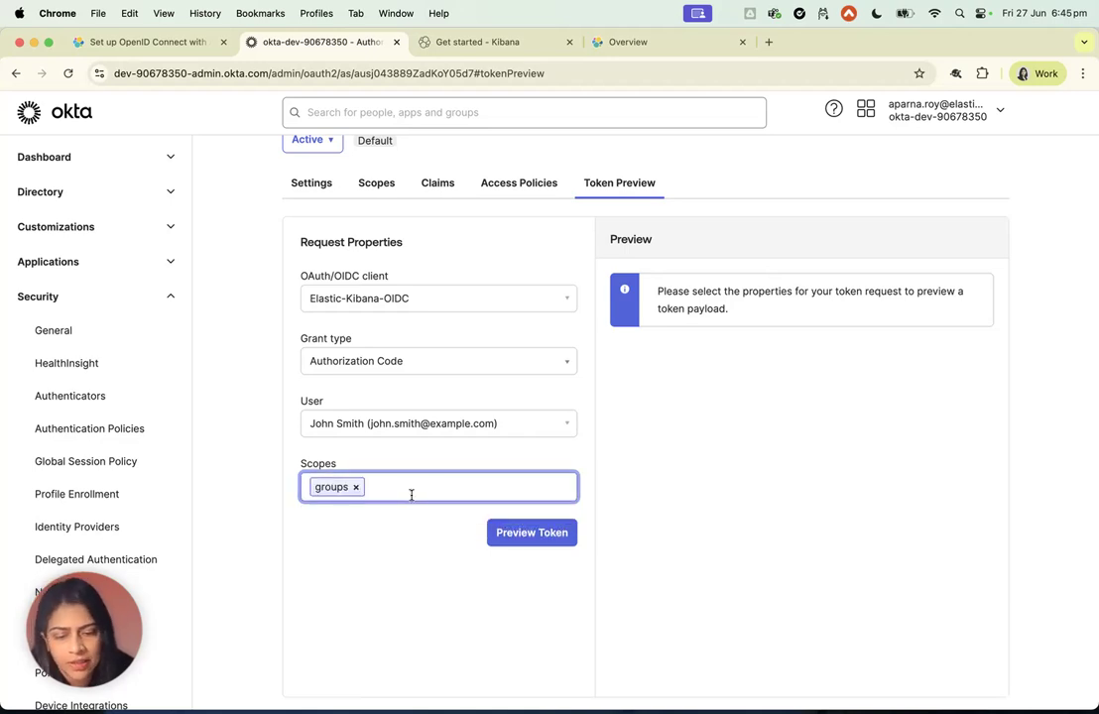
pyautogui.write('open')
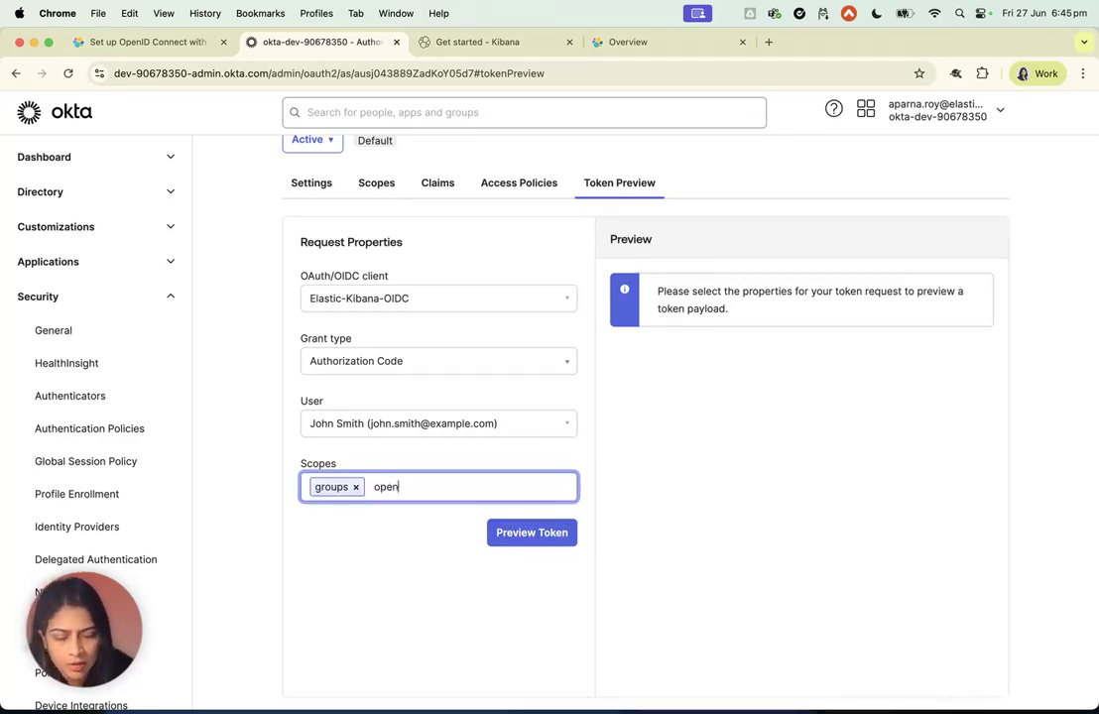
pyautogui.click(353, 515)
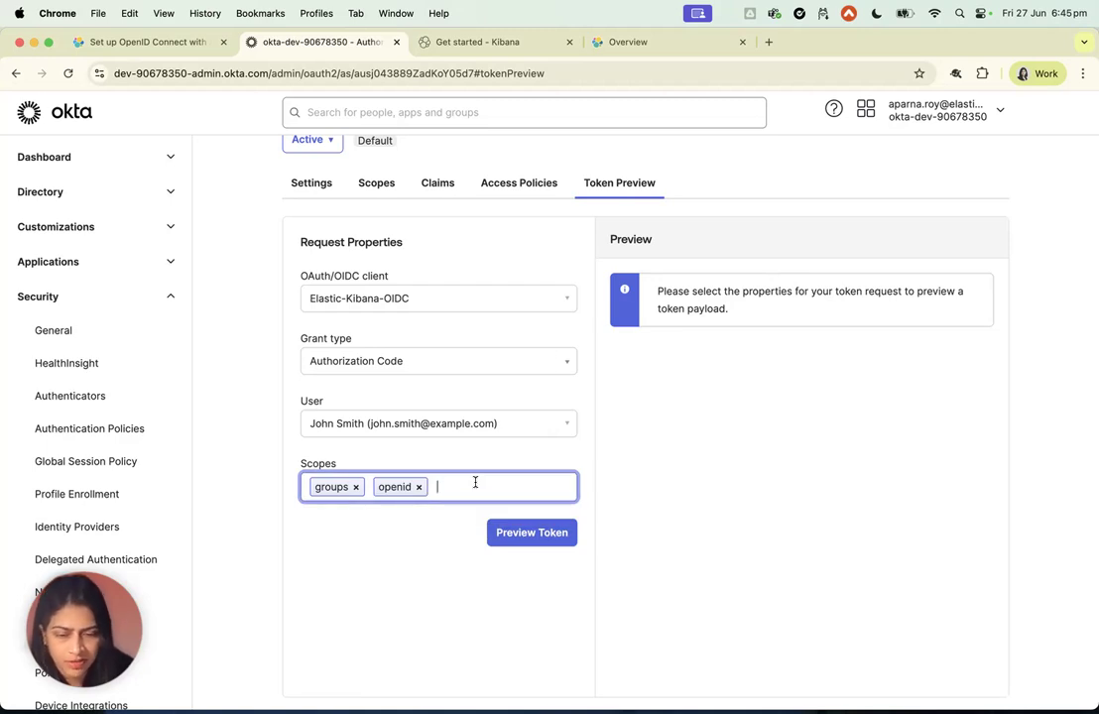
pyautogui.write('email')
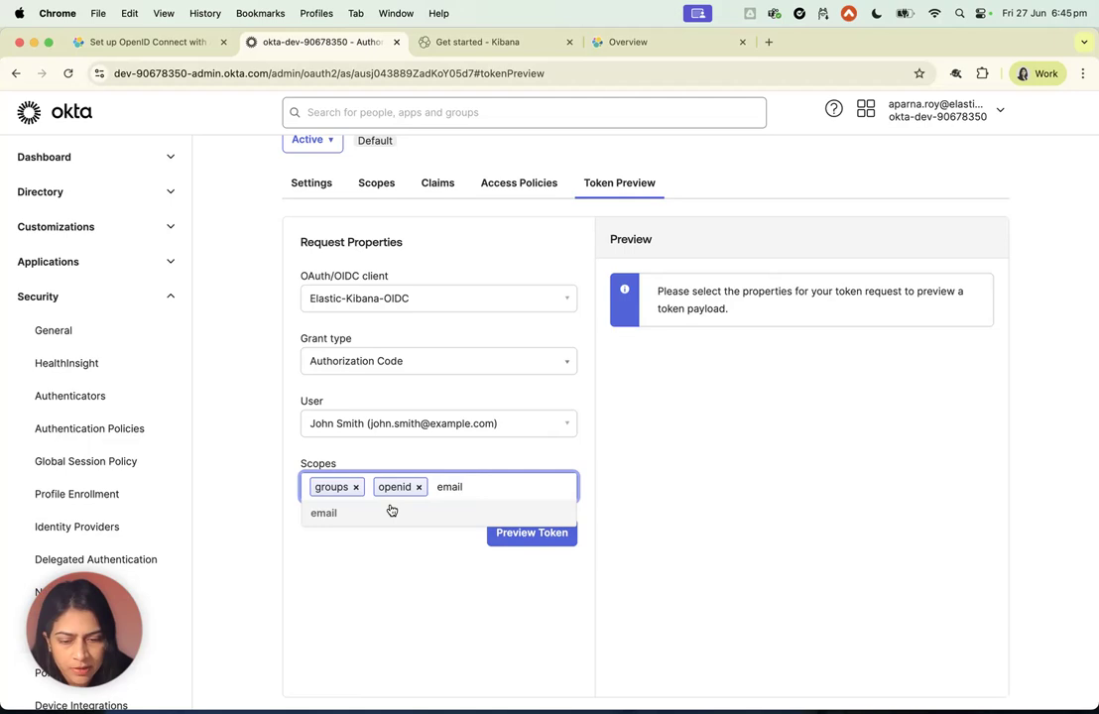
pyautogui.click(390, 510)
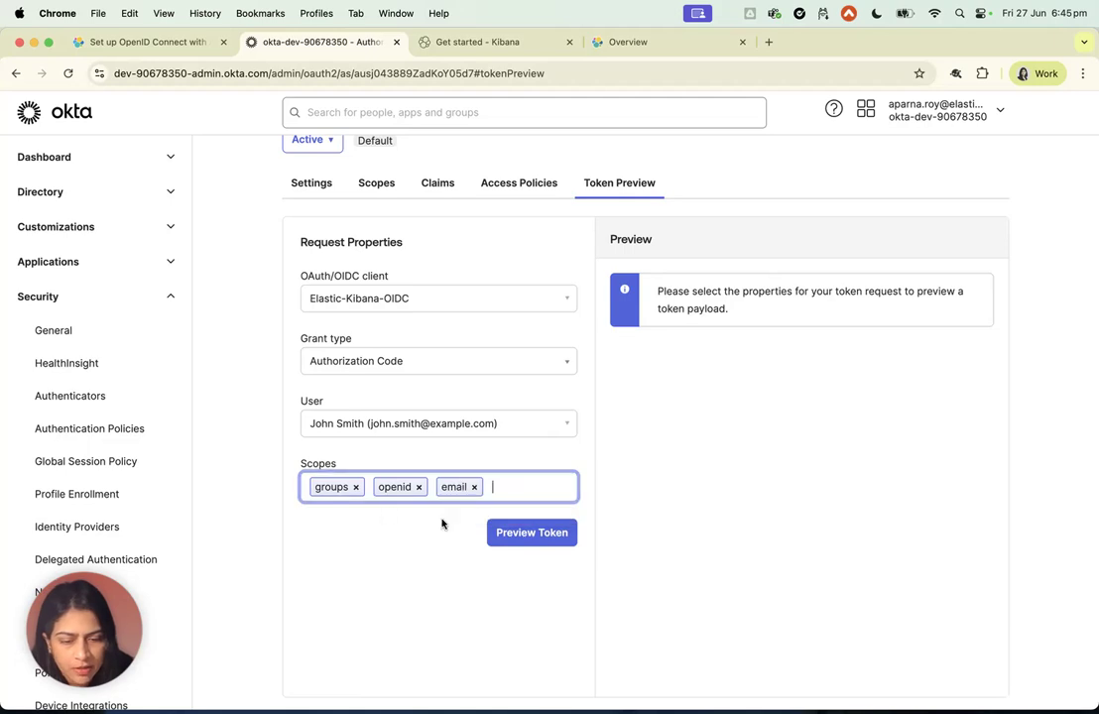
pyautogui.click(535, 538)
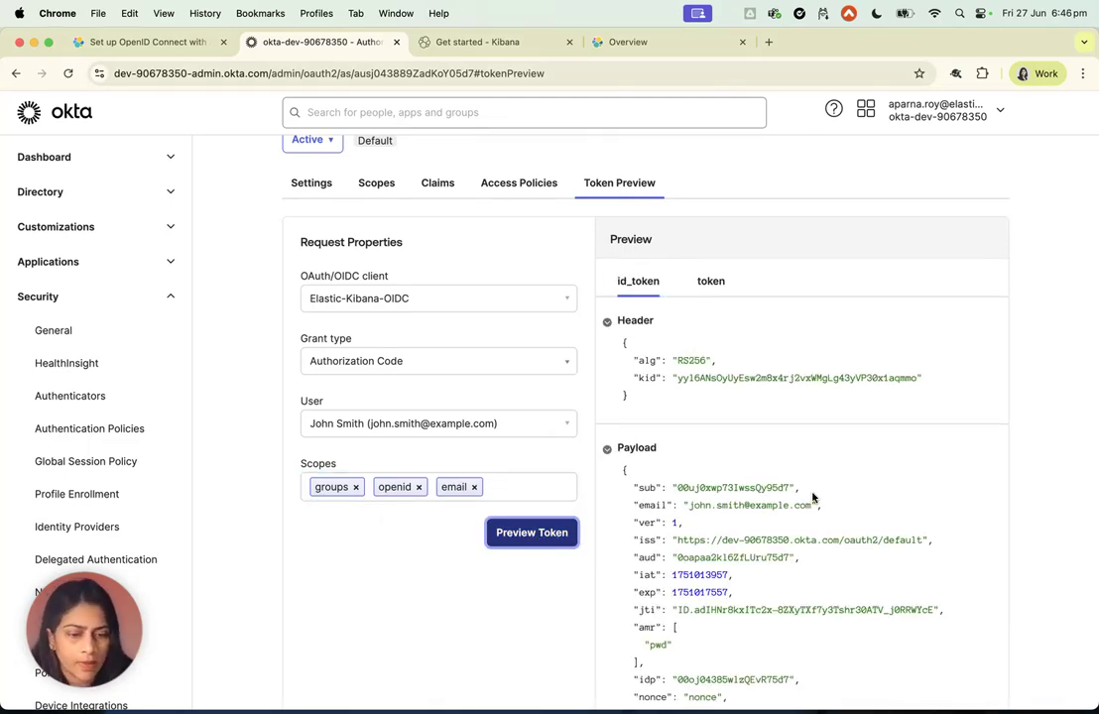
# Examine the email and groups claims in the previewed id_token payload.
pyautogui.scroll(-4, 813, 496)
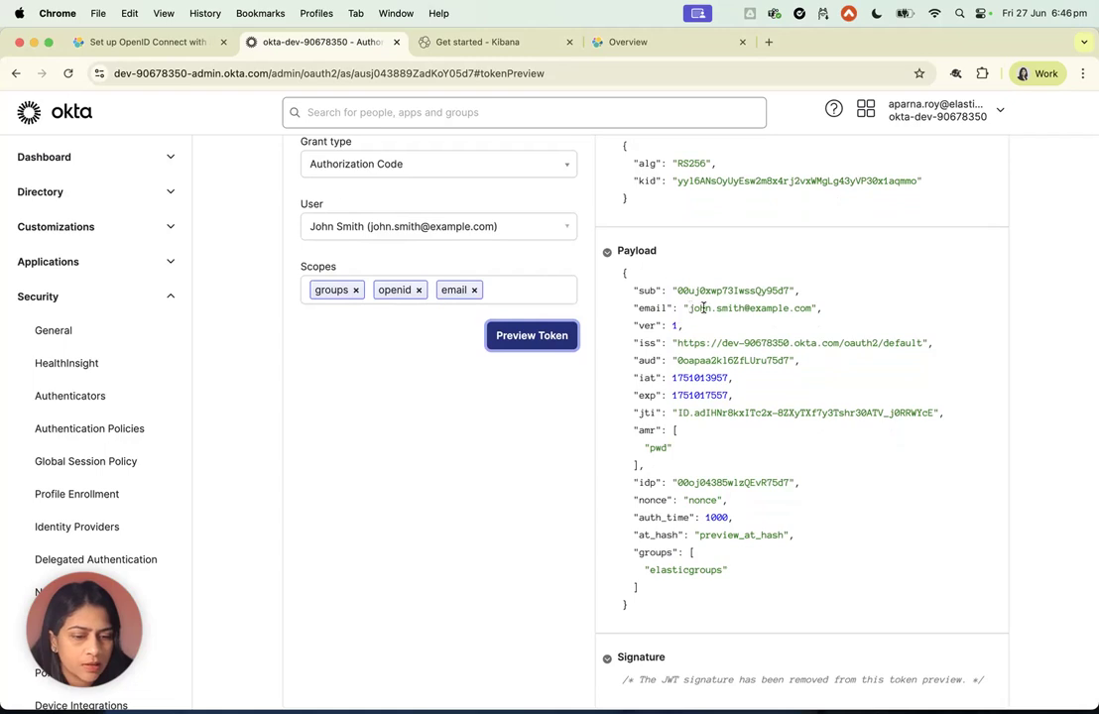
pyautogui.moveTo(690, 307); pyautogui.dragTo(813, 308)
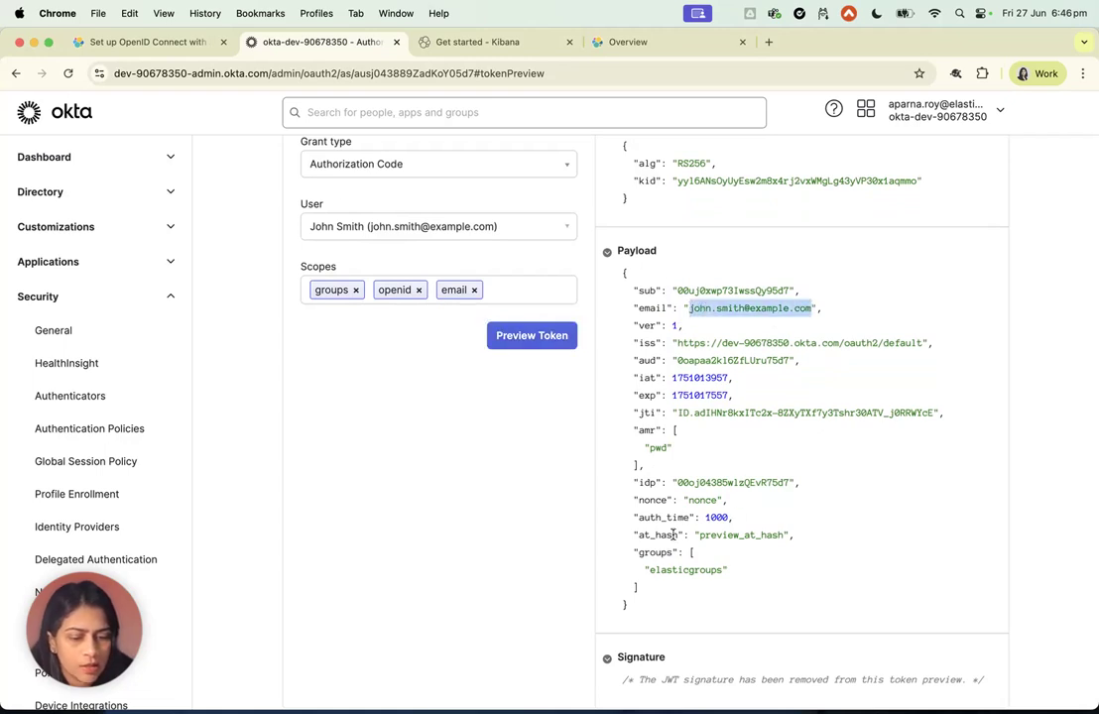
pyautogui.moveTo(726, 570); pyautogui.dragTo(649, 571)
pyautogui.click(262, 317)
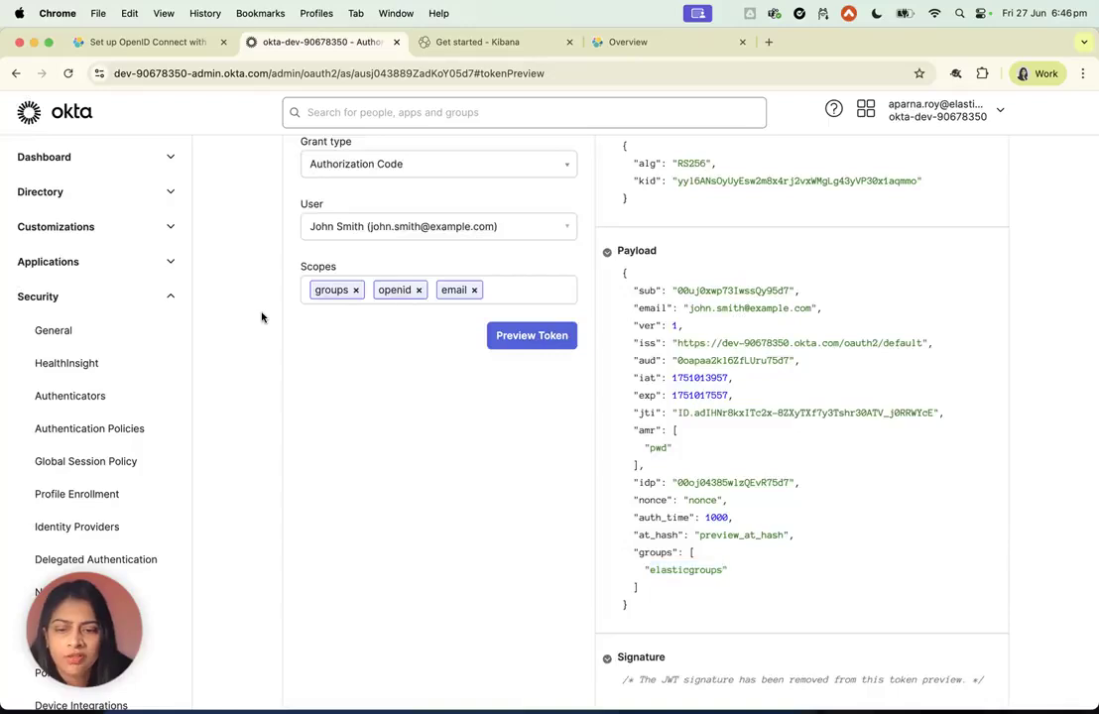
pyautogui.scroll(2, 262, 317)
pyautogui.scroll(3, 261, 317)
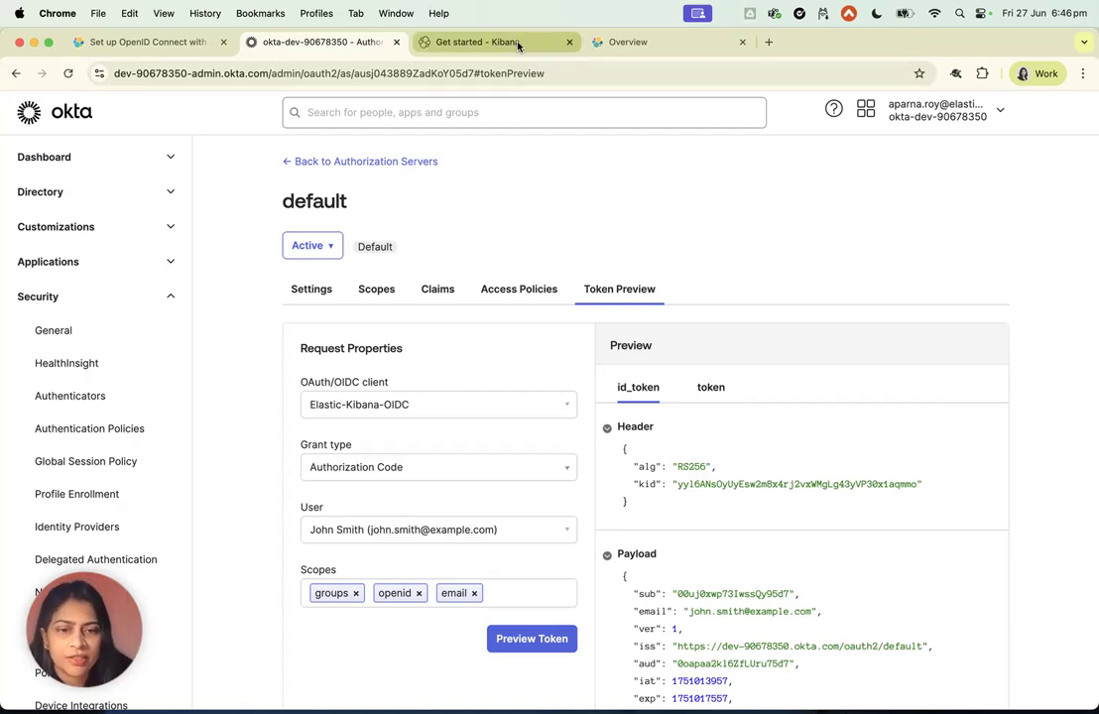
# Switch to the Elastic documentation and read the Okta steps for the keystore client secret and OIDC realm configuration.
pyautogui.click(146, 41)
pyautogui.scroll(-3, 263, 420)
pyautogui.scroll(-1, 262, 419)
pyautogui.scroll(2, 263, 418)
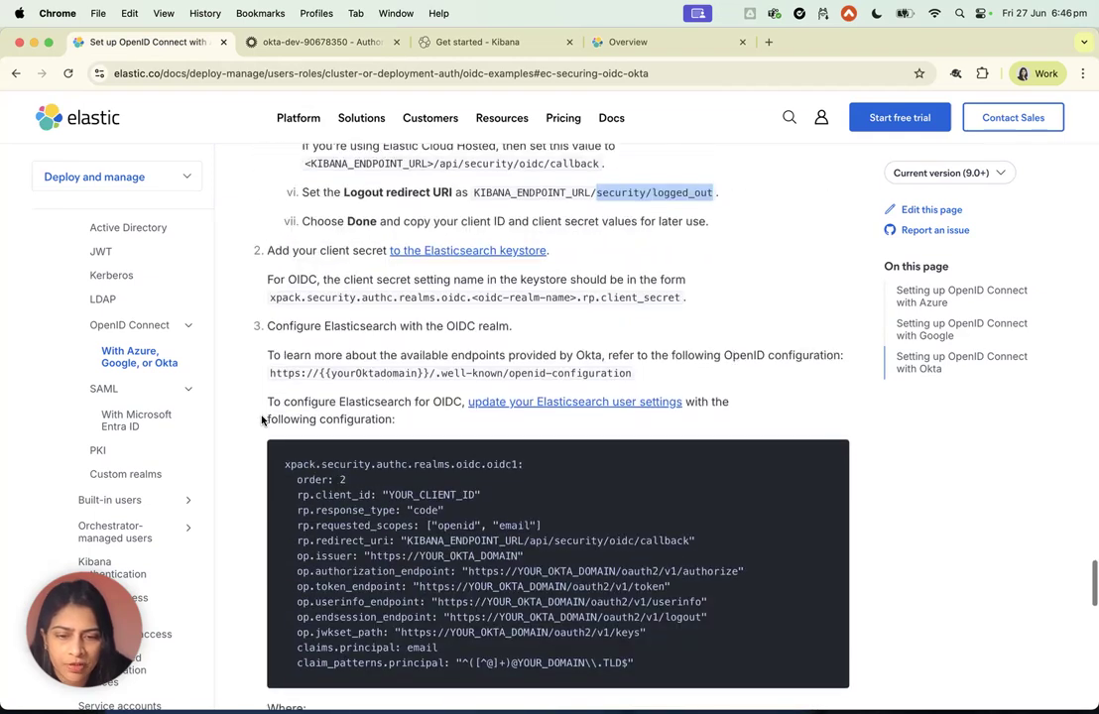
pyautogui.click(350, 278)
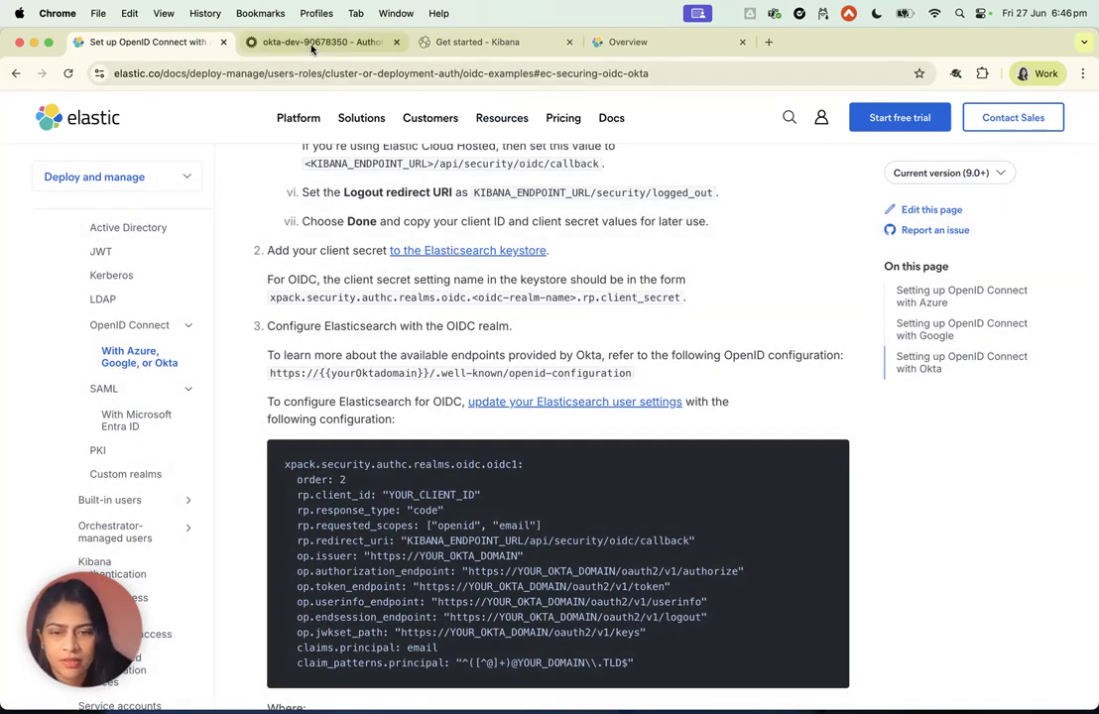
# Switch back to Okta and check the client ID and client secrets of the first Elastic-Kibana-OIDC application.
pyautogui.click(312, 46)
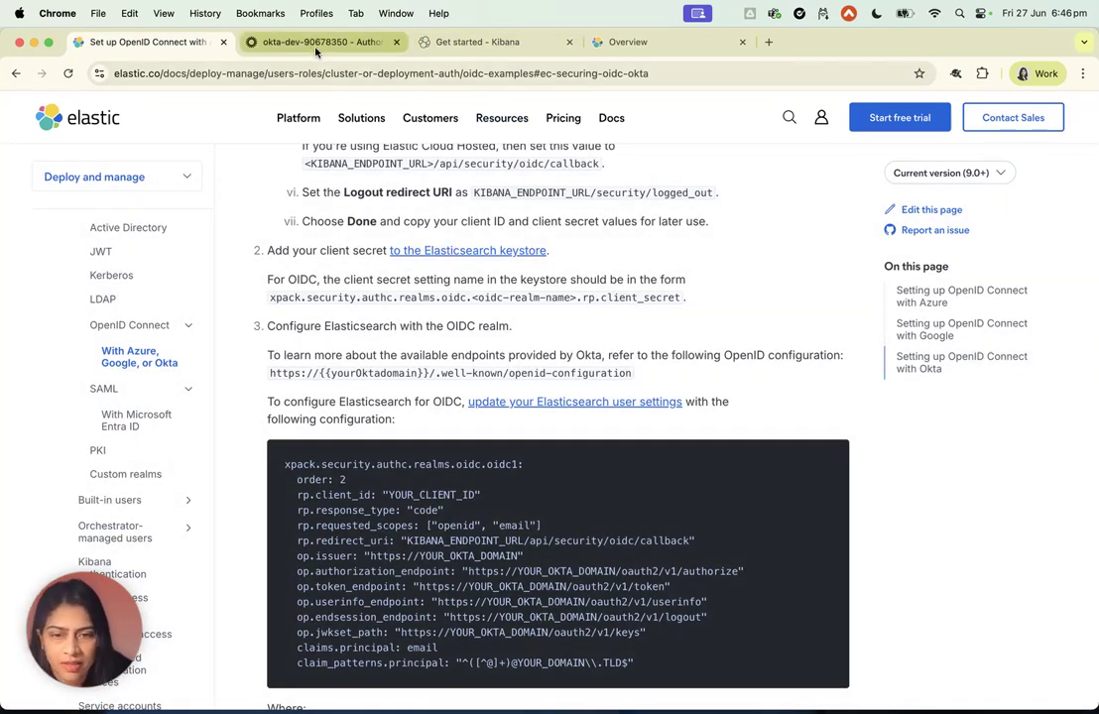
pyautogui.click(97, 263)
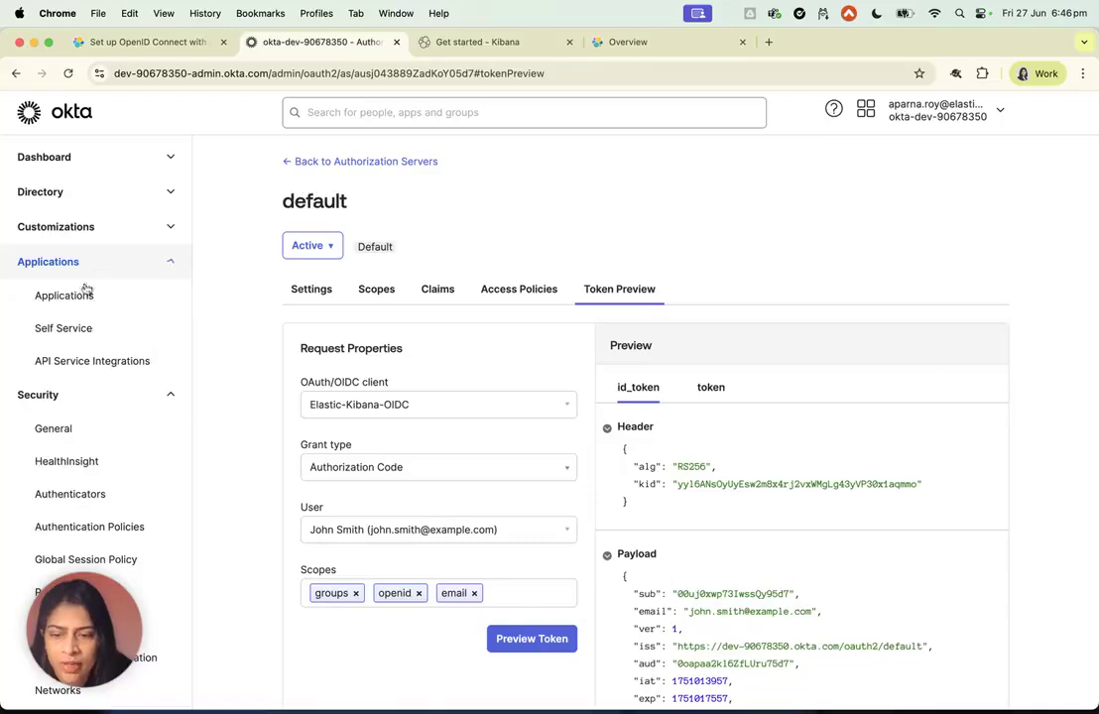
pyautogui.click(78, 300)
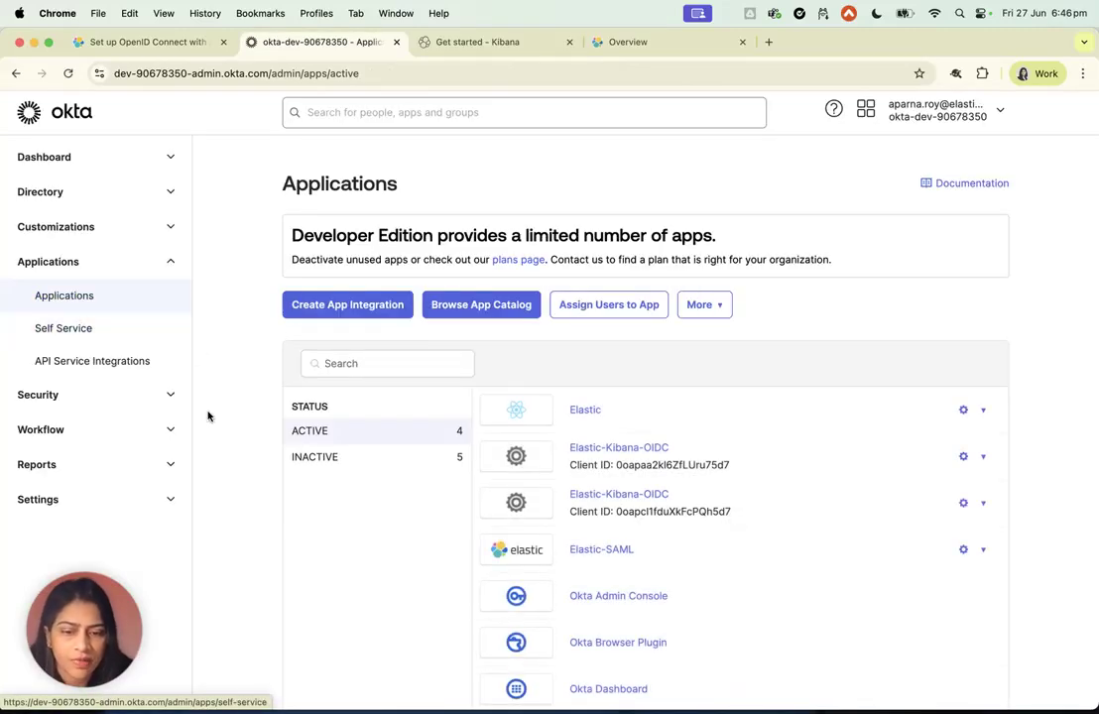
pyautogui.click(624, 451)
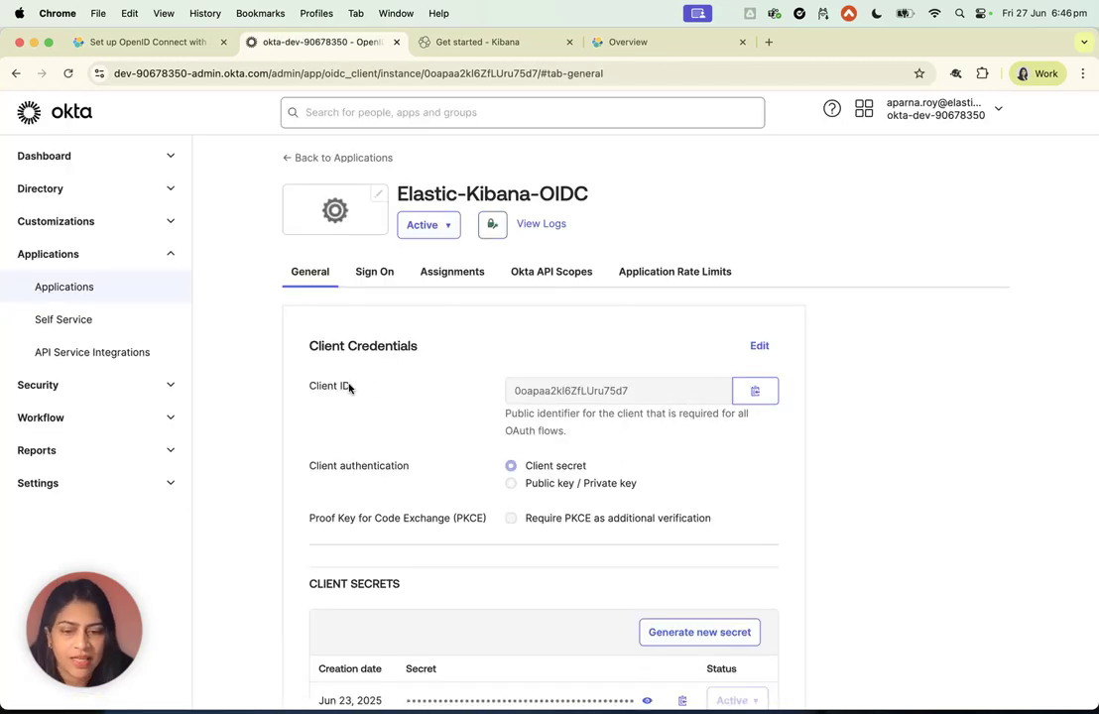
pyautogui.scroll(-3, 367, 412)
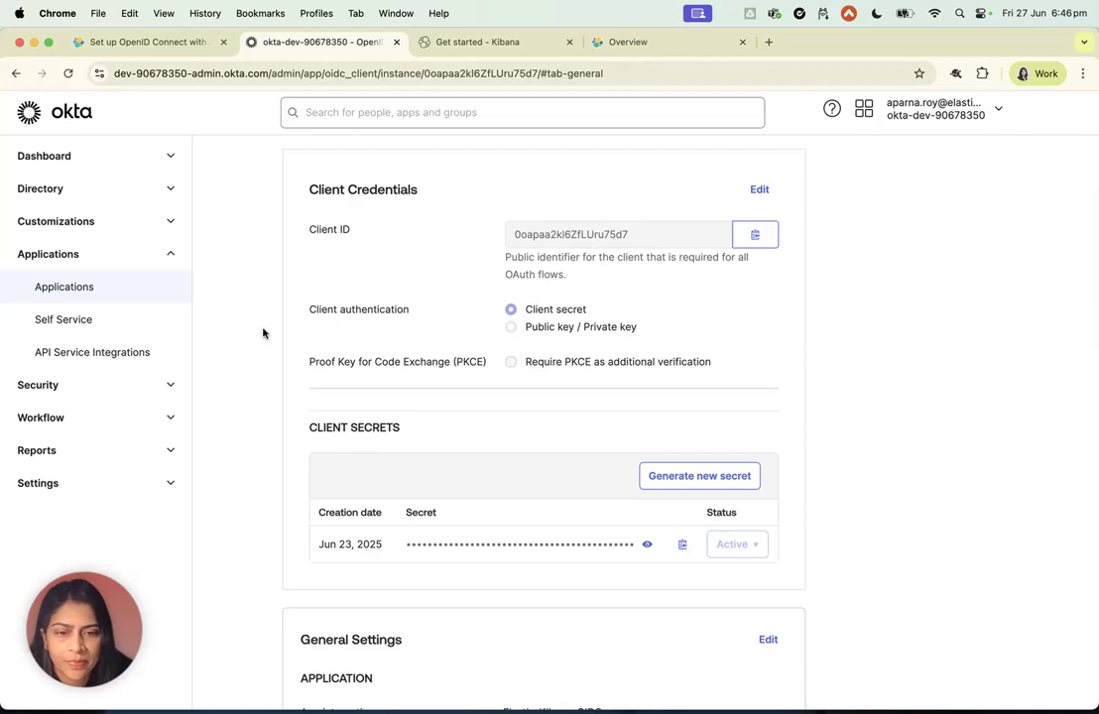
pyautogui.scroll(3, 263, 333)
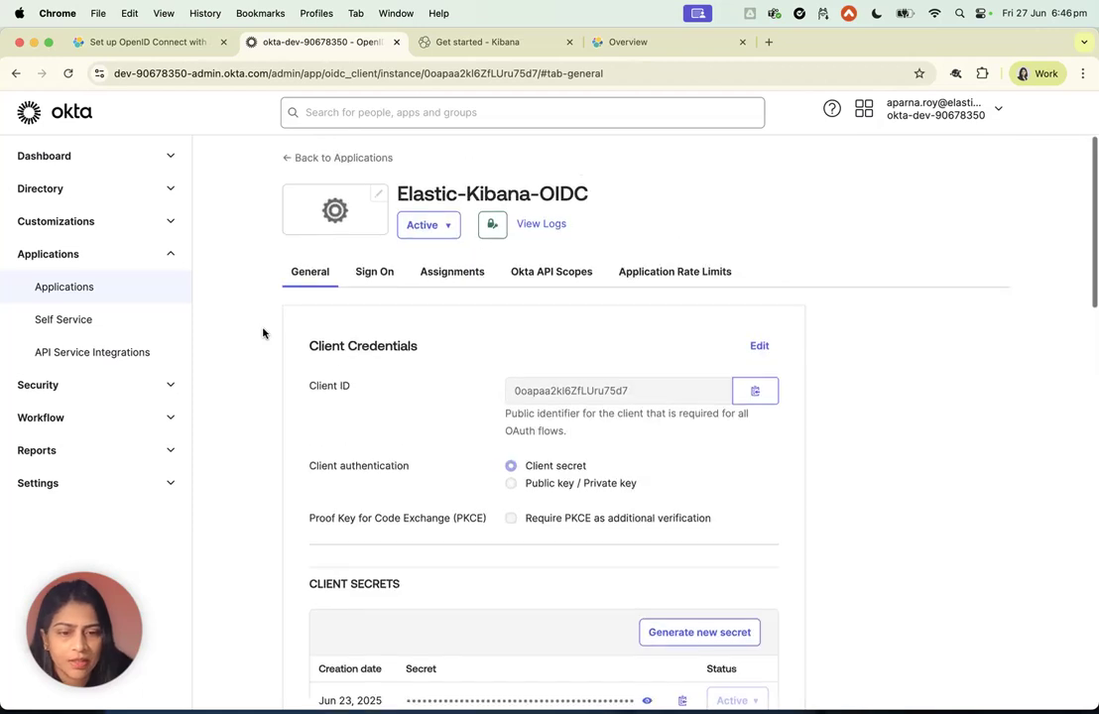
# Switch to Elastic Cloud and find the Elasticsearch keystore in the Test-Elastic deployment's security settings.
pyautogui.click(505, 43)
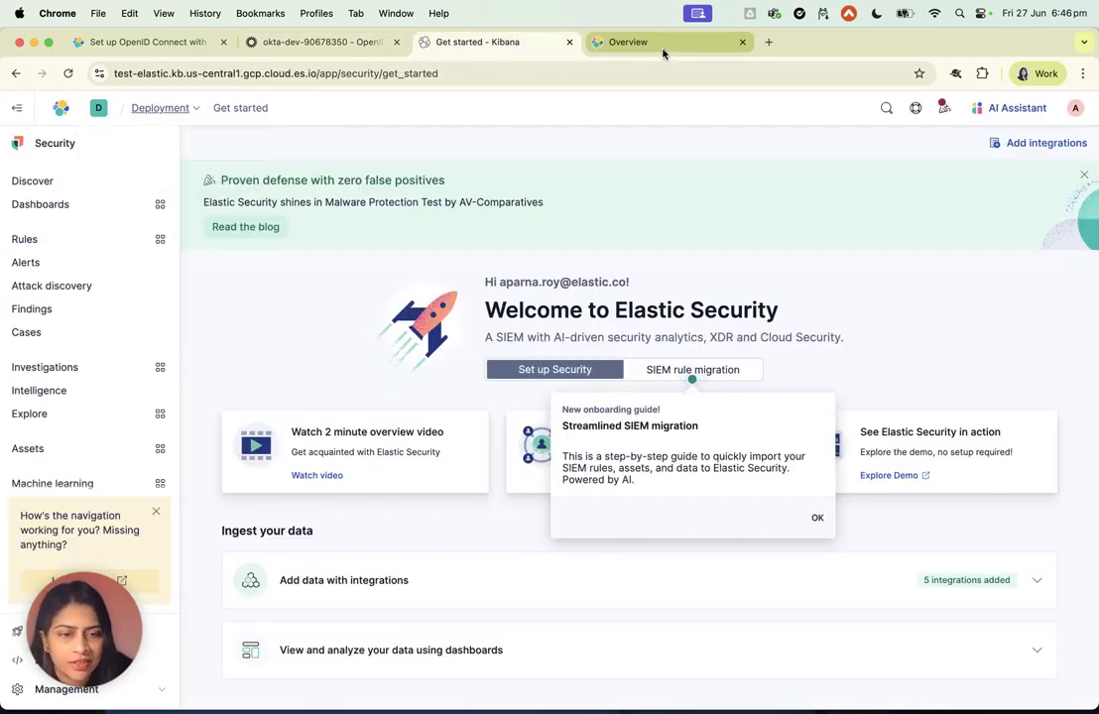
pyautogui.click(663, 50)
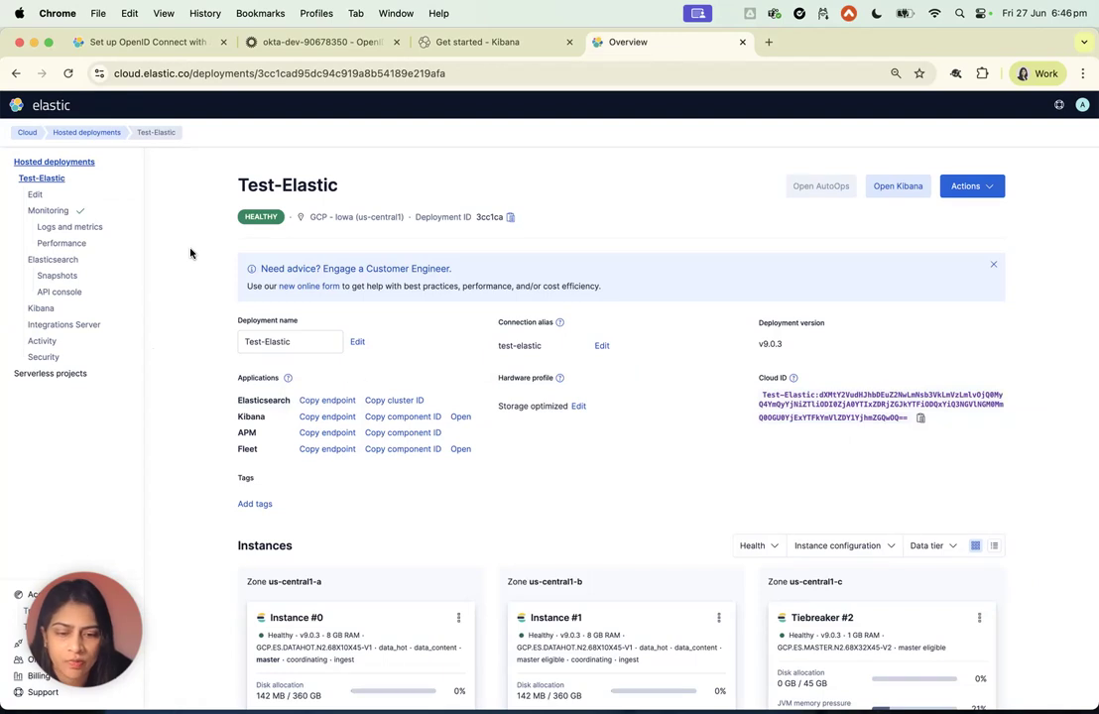
pyautogui.click(35, 195)
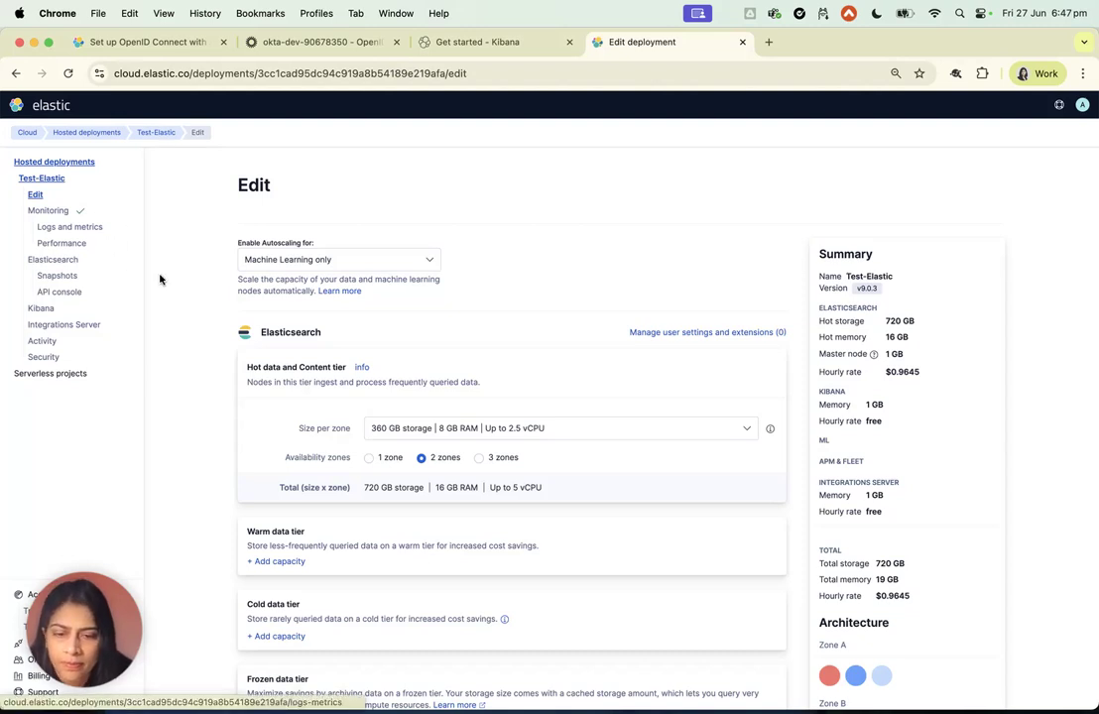
pyautogui.click(45, 358)
pyautogui.scroll(-5, 183, 429)
pyautogui.scroll(3, 183, 428)
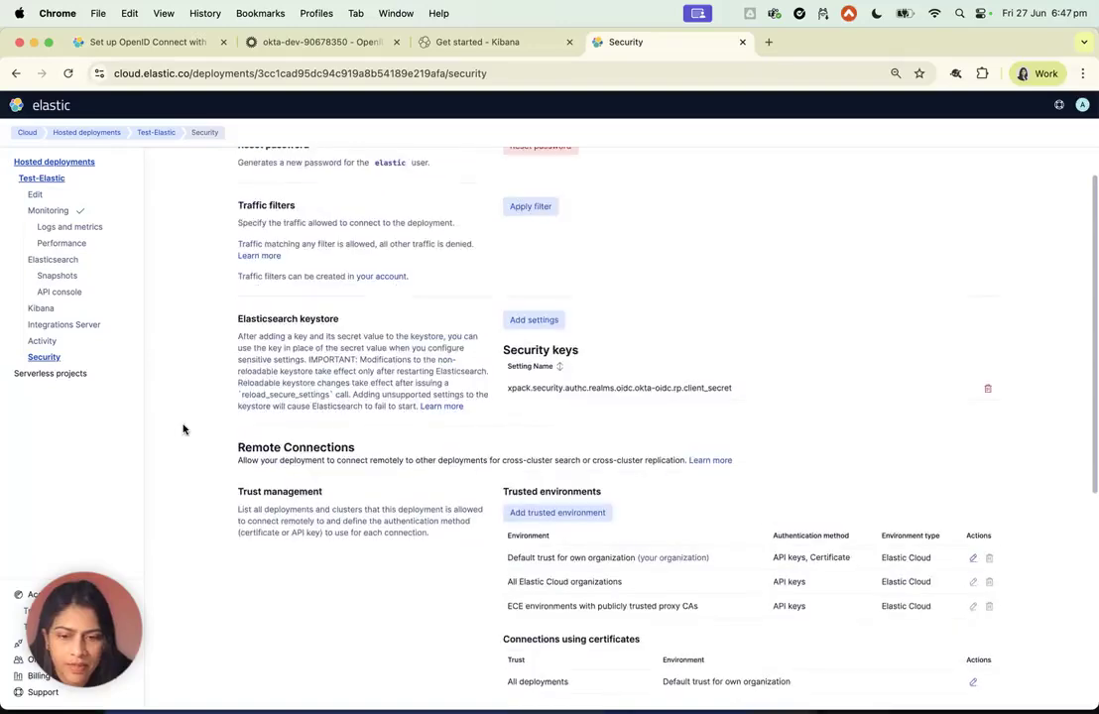
# Start a new Elasticsearch keystore setting and name it with the OIDC client secret setting name copied from the Elastic documentation.
pyautogui.click(555, 321)
pyautogui.click(826, 213)
pyautogui.click(123, 41)
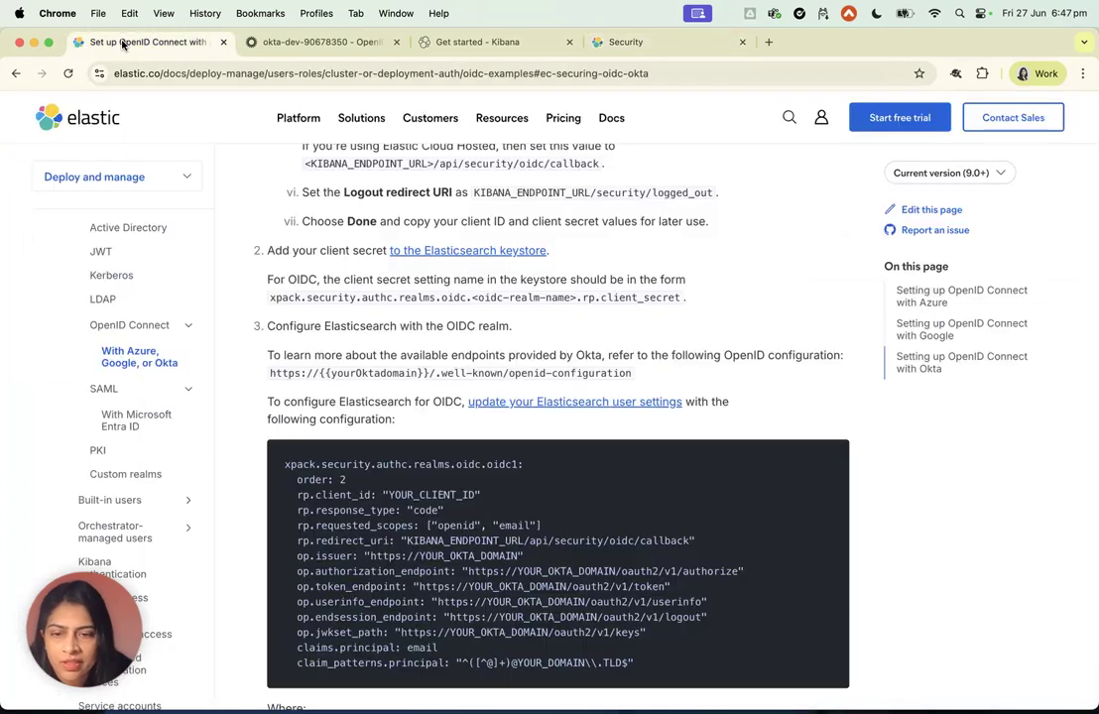
pyautogui.scroll(1, 255, 351)
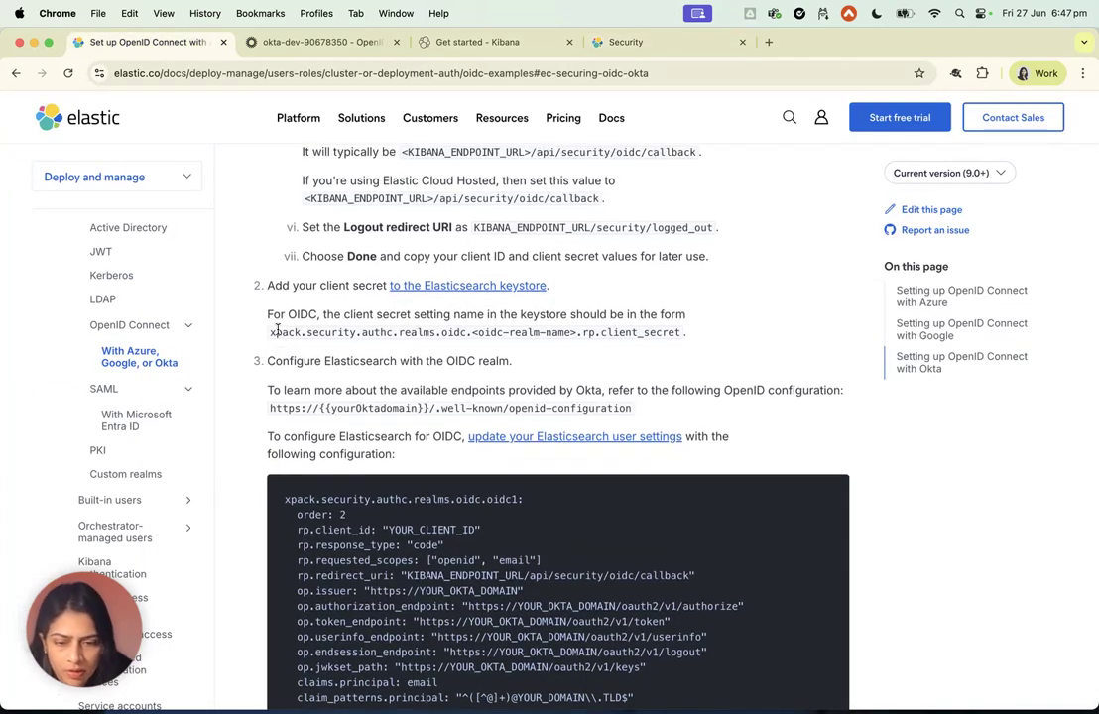
pyautogui.moveTo(270, 333); pyautogui.dragTo(681, 339)
pyautogui.hotkey('ctrl', 'c')
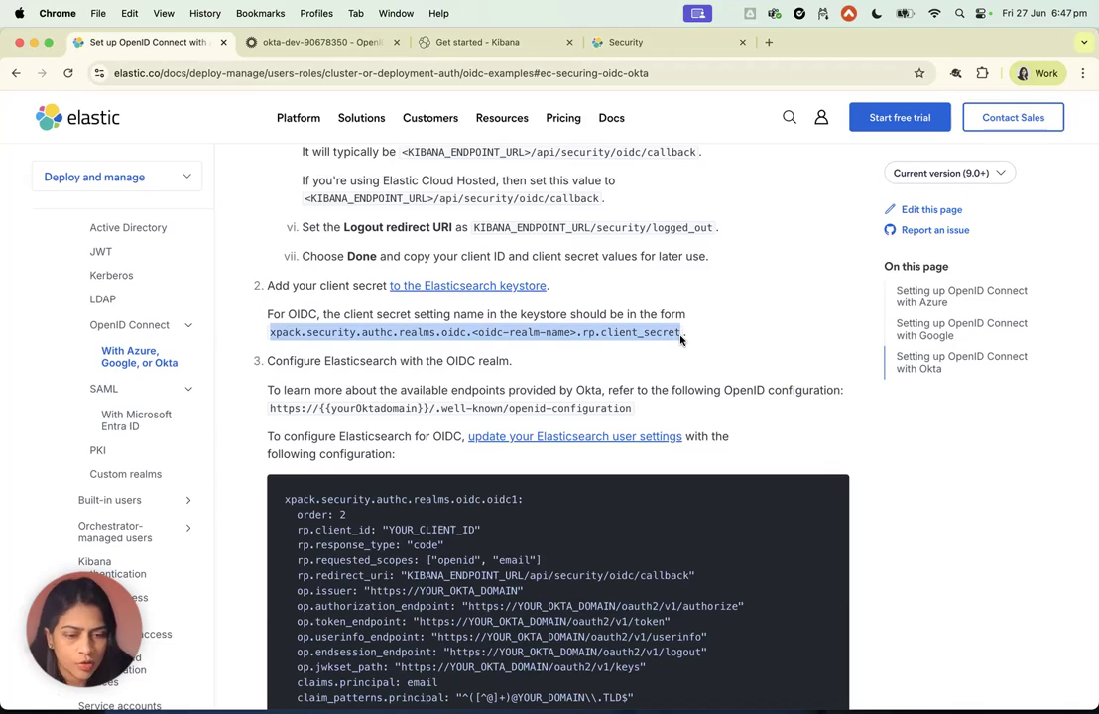
pyautogui.click(627, 42)
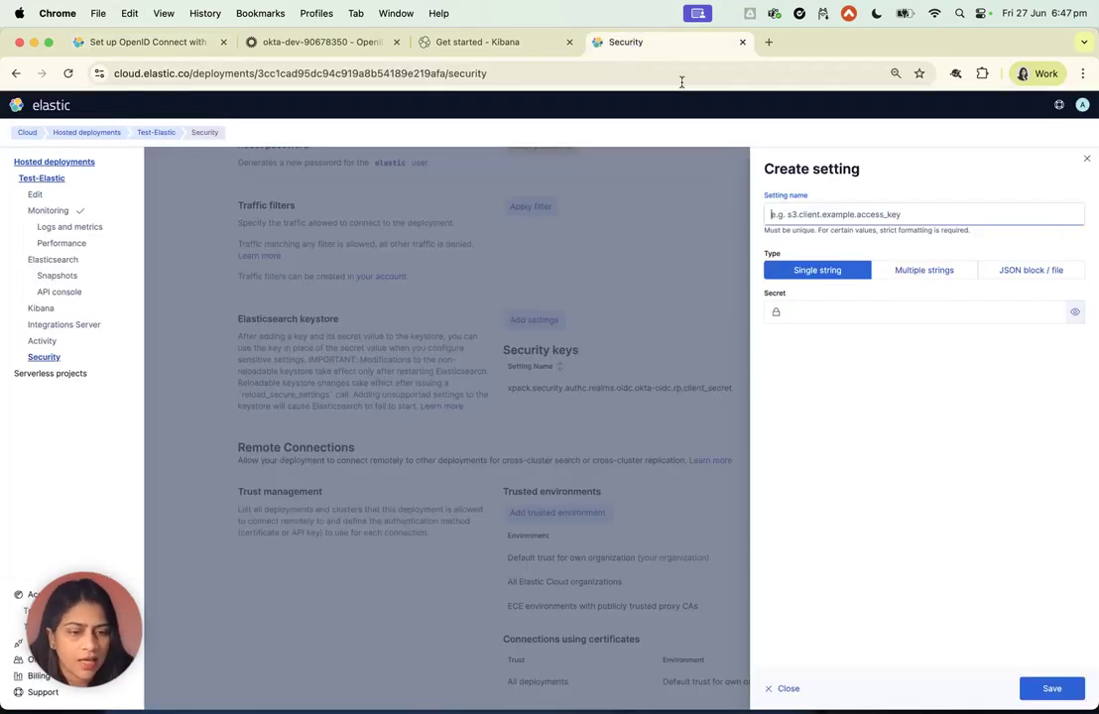
pyautogui.hotkey('ctrl', 'v')
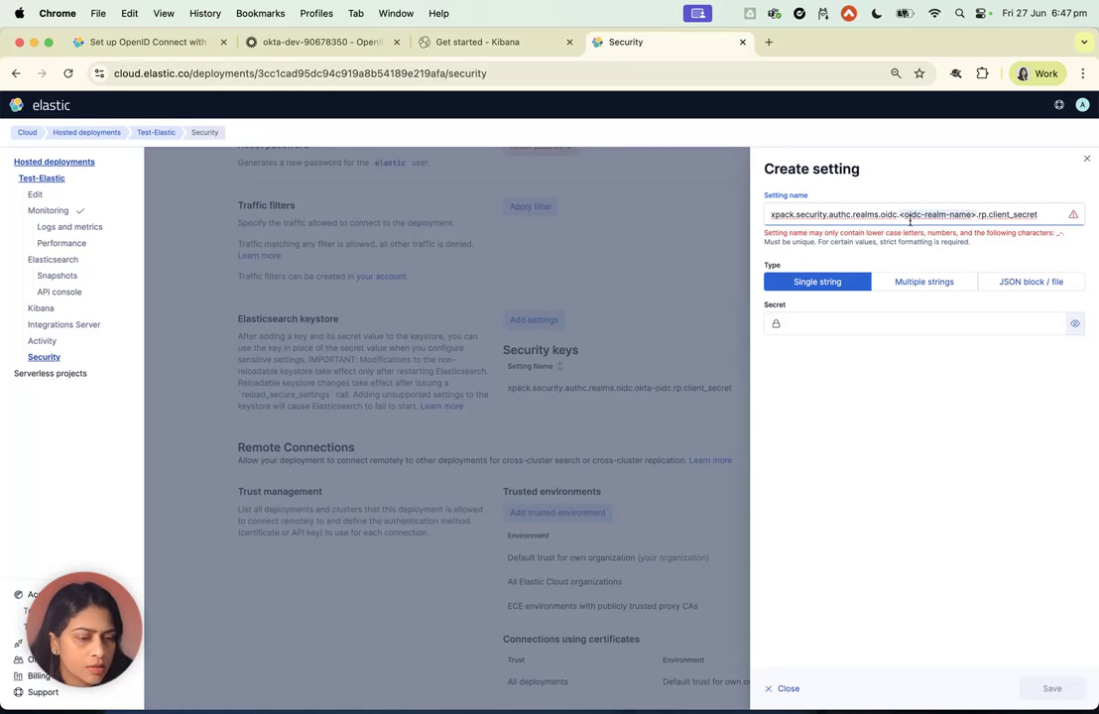
# Replace the <oidc-realm-name> placeholder in the new setting's name with oidc-okta.
pyautogui.press('BackSpace')
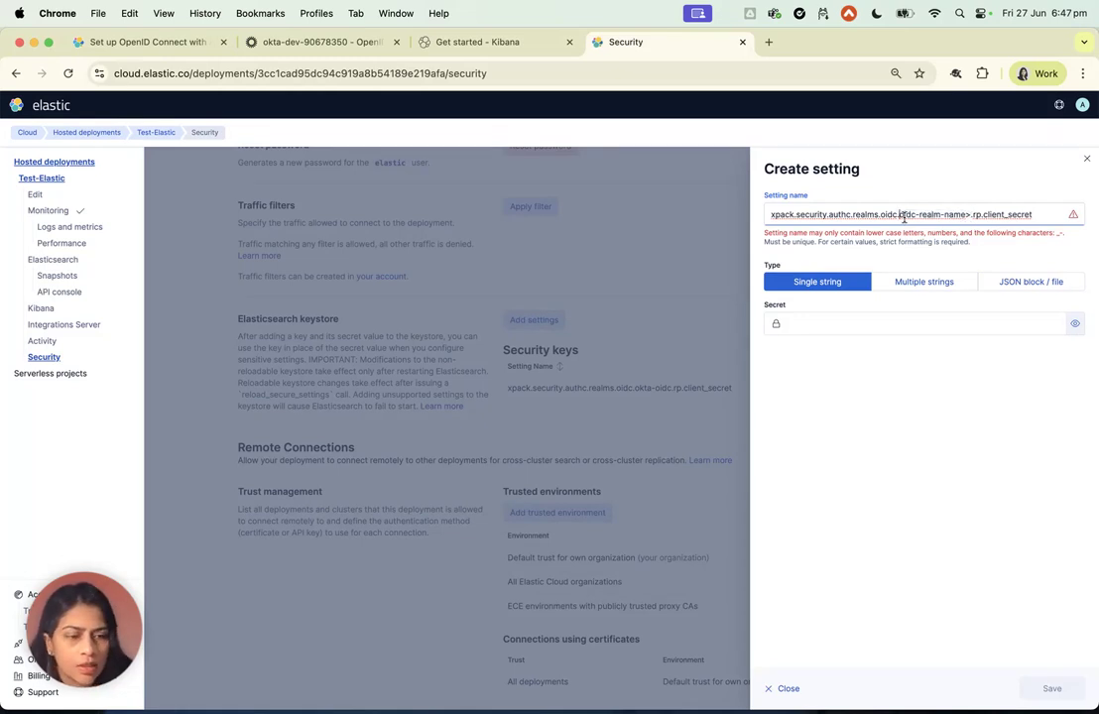
pyautogui.click(969, 214)
pyautogui.press('BackSpace')
pyautogui.press('BackSpace')
pyautogui.press('BackSpace')
pyautogui.press('BackSpace')
pyautogui.press('BackSpace')
pyautogui.press('BackSpace')
pyautogui.press('BackSpace')
pyautogui.press('BackSpace')
pyautogui.press('BackSpace')
pyautogui.press('BackSpace')
pyautogui.press('BackSpace')
pyautogui.write('okta')
# Locate the application's client secret in Okta for the Secret field, but discard the new keystore setting without saving.
pyautogui.click(827, 315)
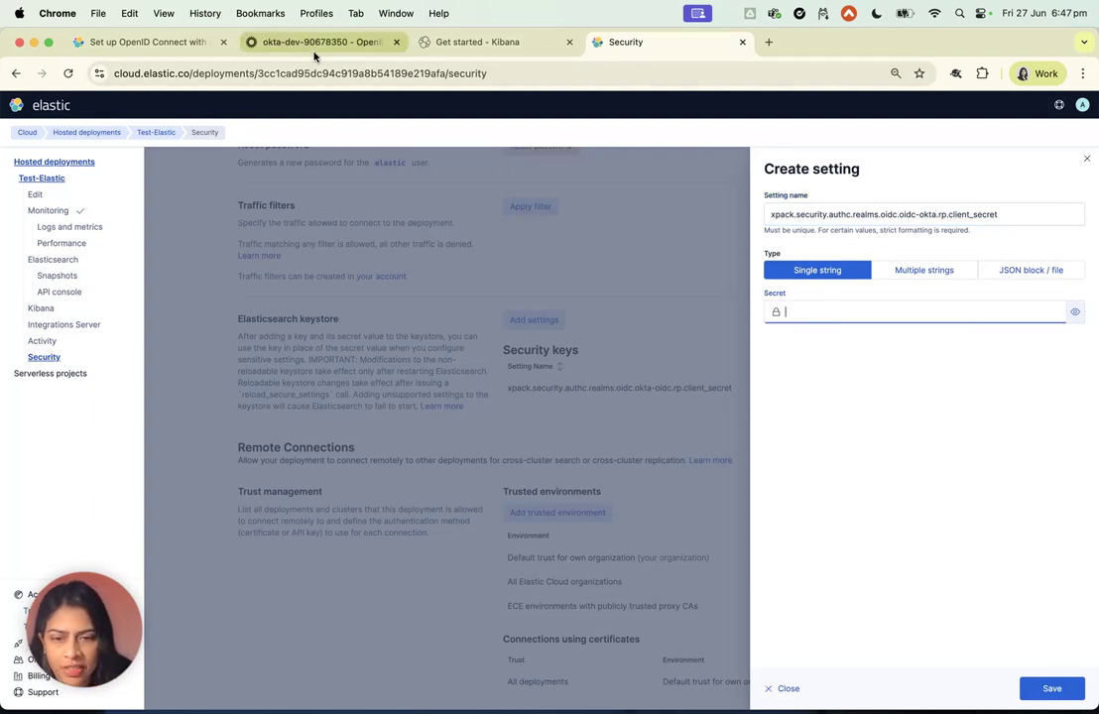
pyautogui.click(280, 39)
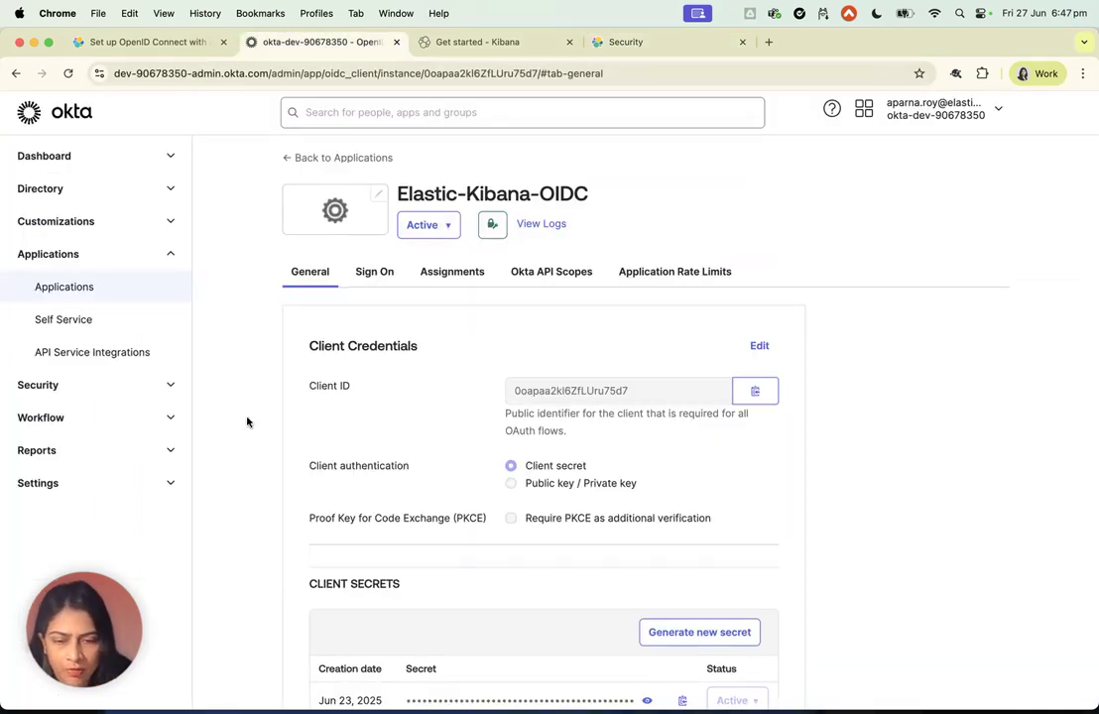
pyautogui.scroll(-5, 247, 421)
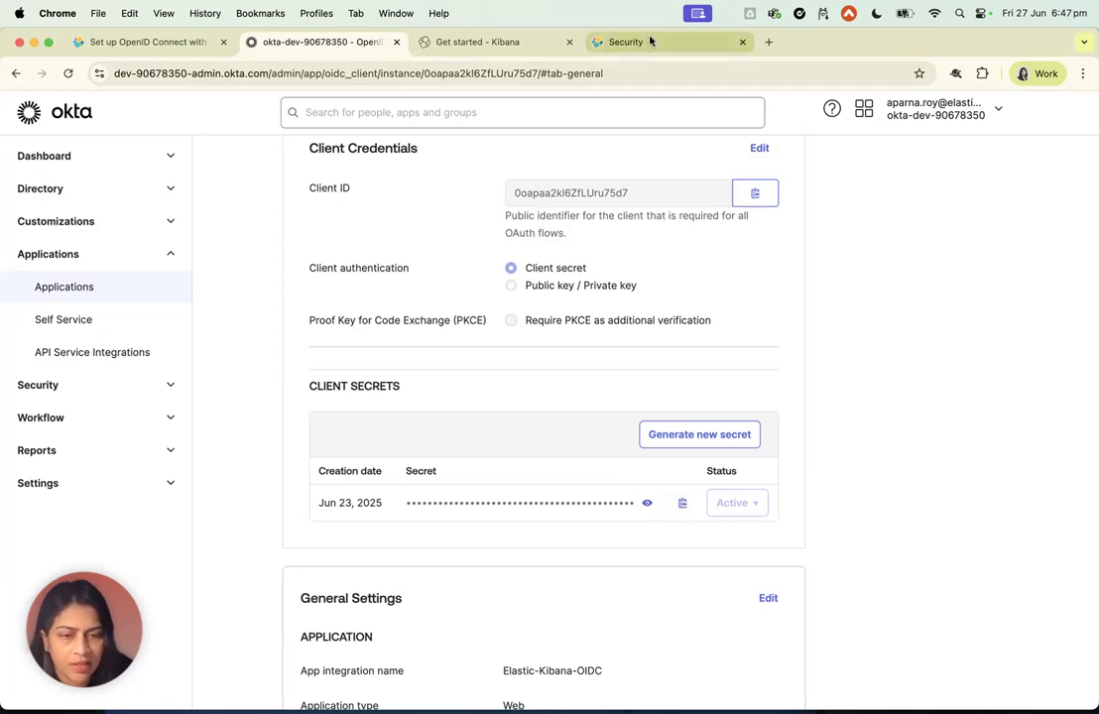
pyautogui.click(505, 42)
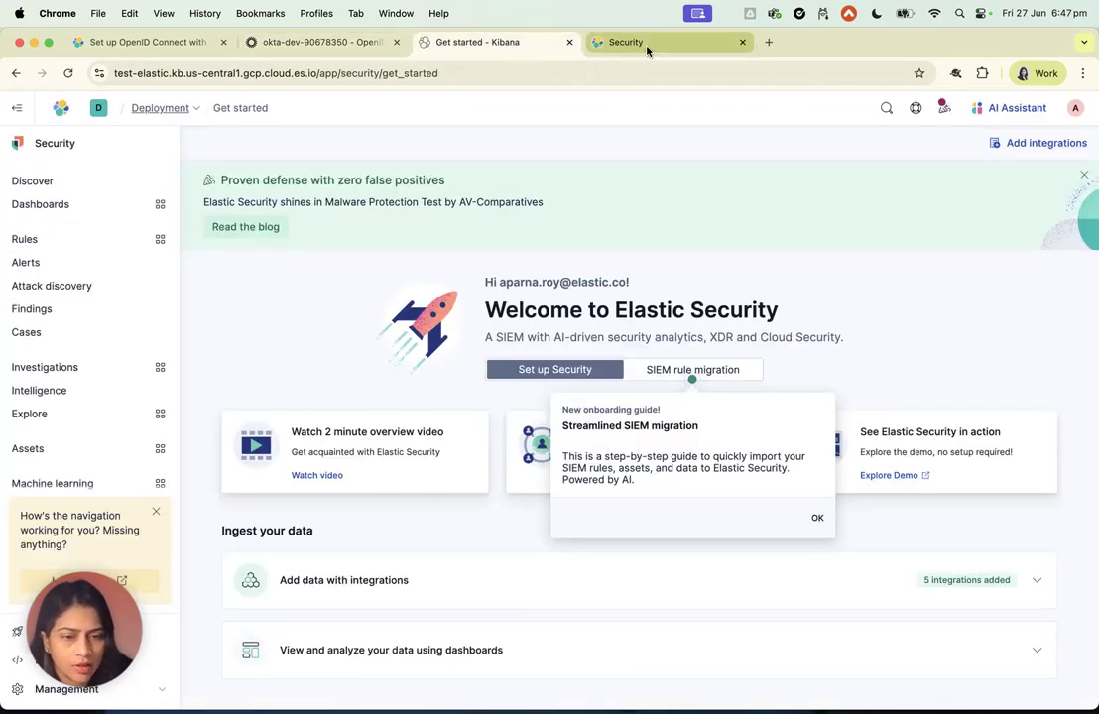
pyautogui.click(647, 45)
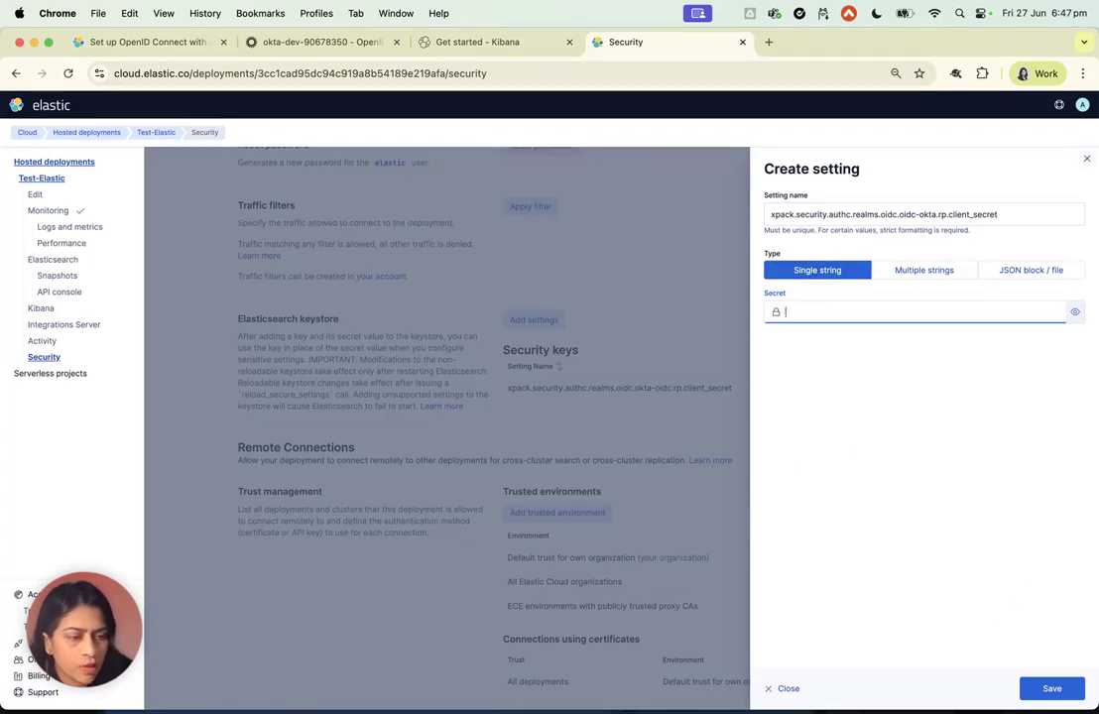
pyautogui.press('Escape')
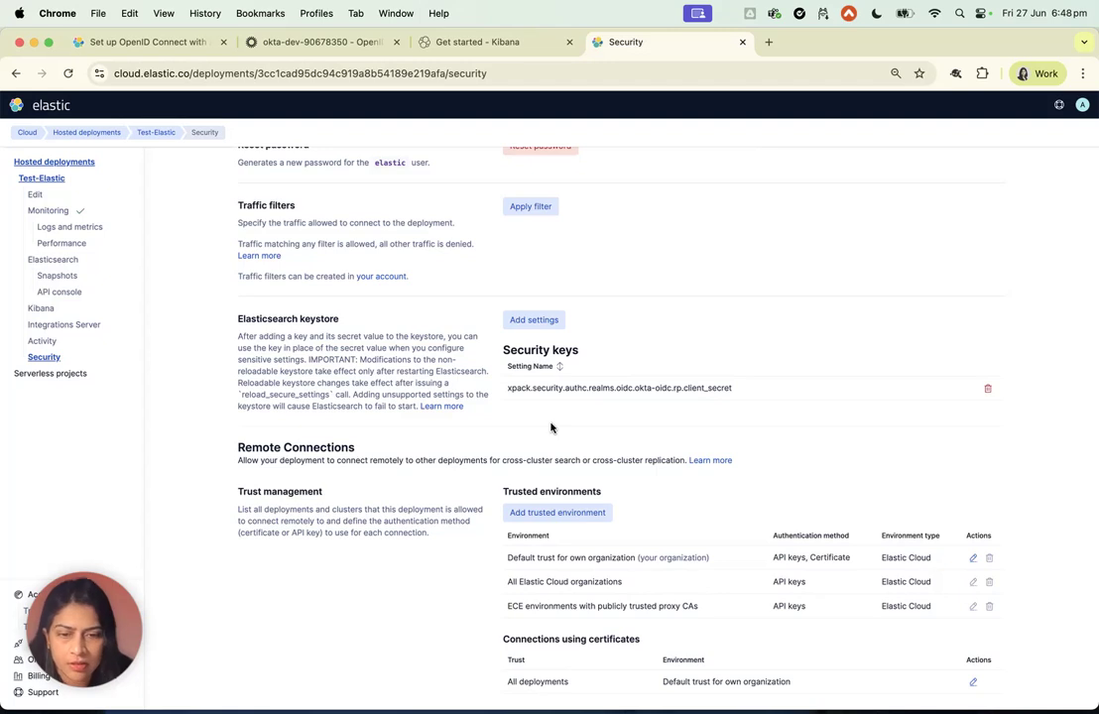
# Find the example role mapping request for the OIDC realm in Elastic's Okta setup documentation.
pyautogui.click(157, 43)
pyautogui.click(249, 437)
pyautogui.scroll(-5, 250, 437)
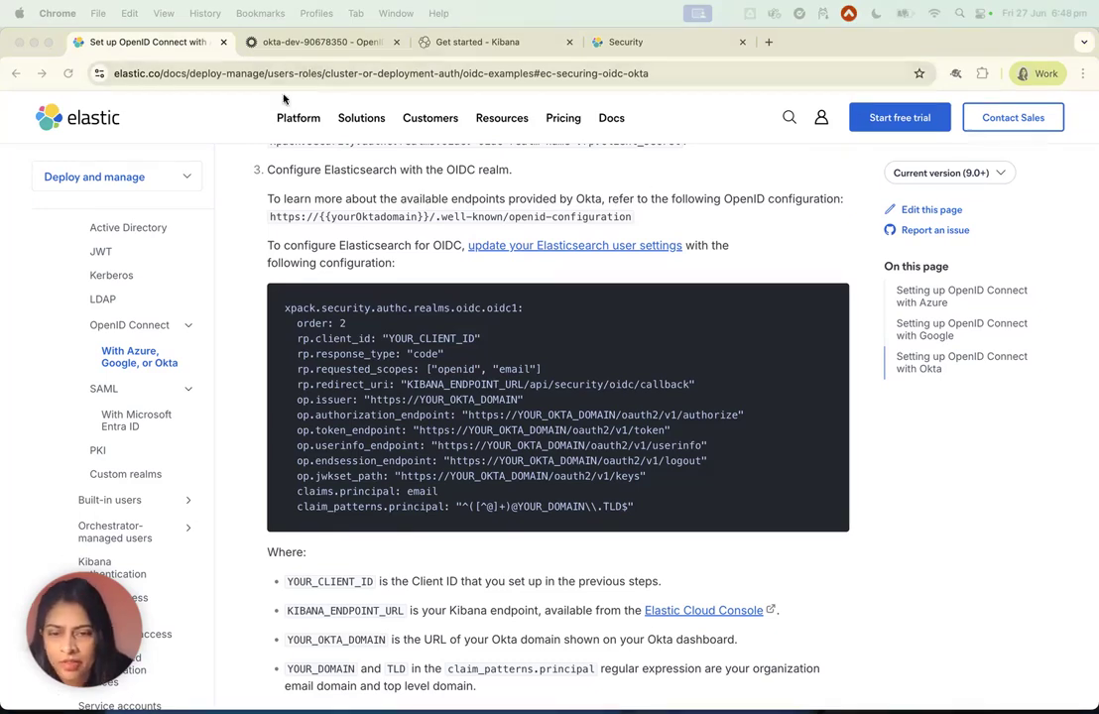
pyautogui.scroll(-4, 265, 347)
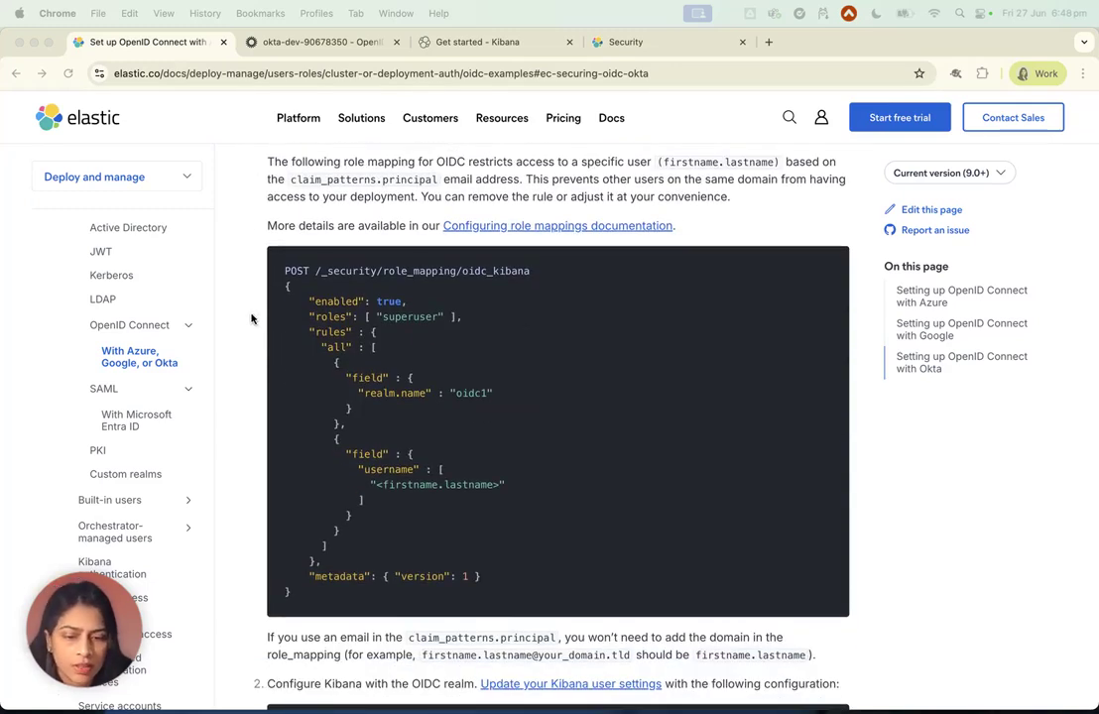
# Switch to Kibana and open the Dev Tools console containing the oidc_users role mapping request.
pyautogui.click(504, 46)
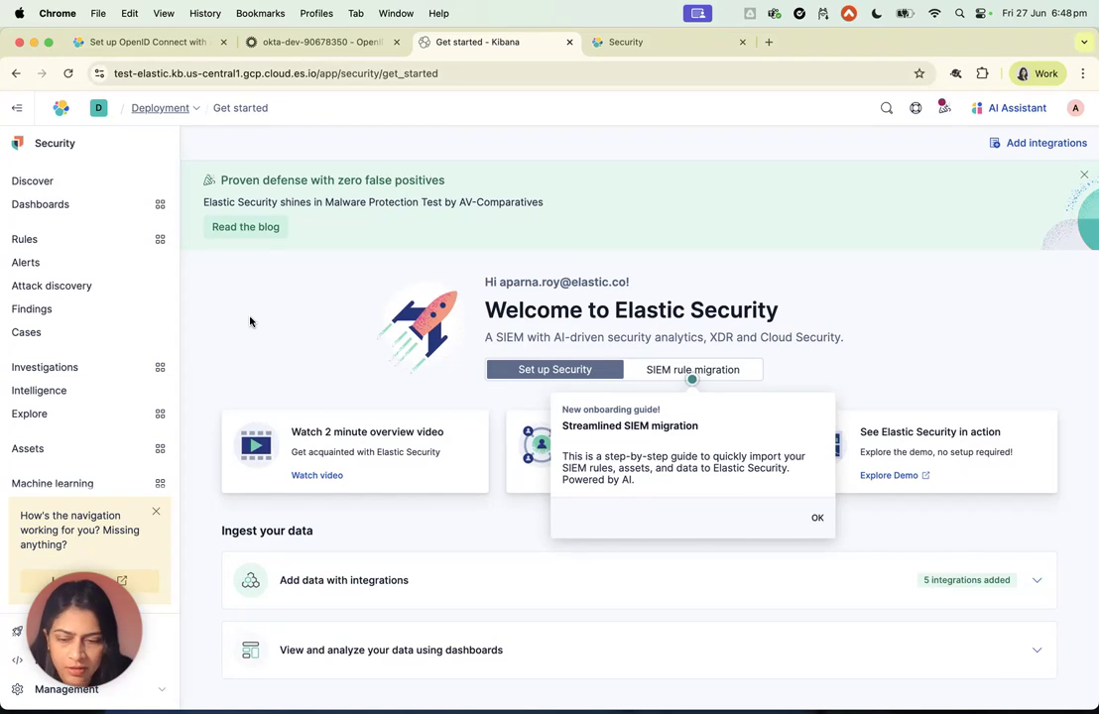
pyautogui.click(885, 108)
pyautogui.write('dev')
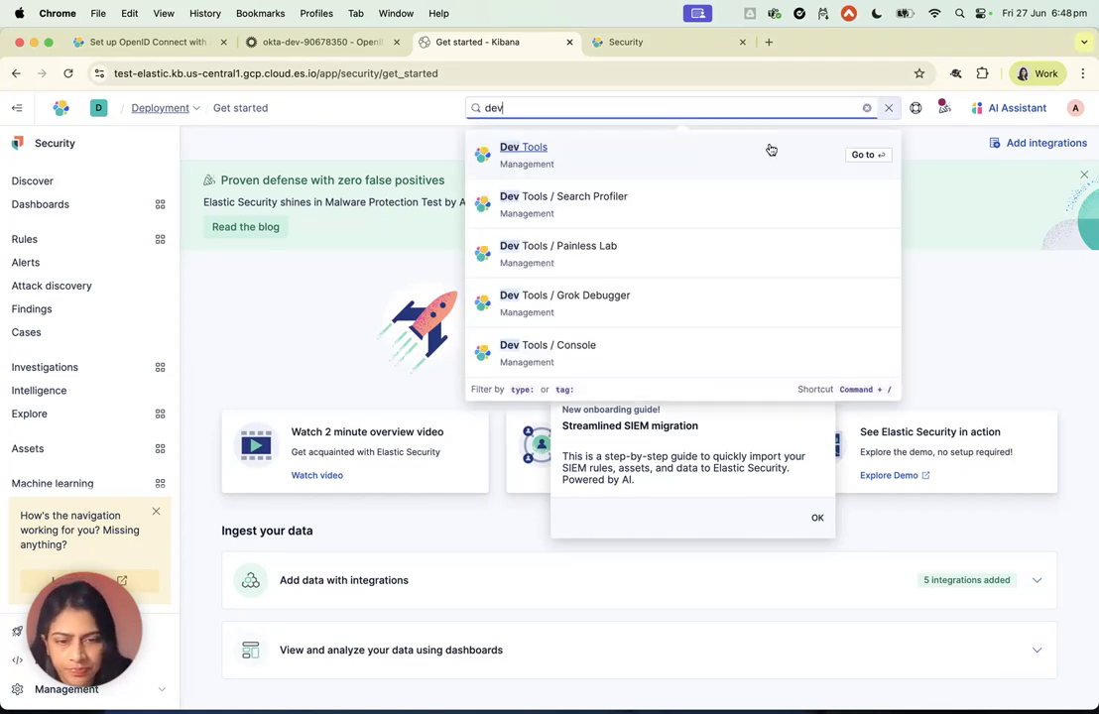
pyautogui.click(543, 151)
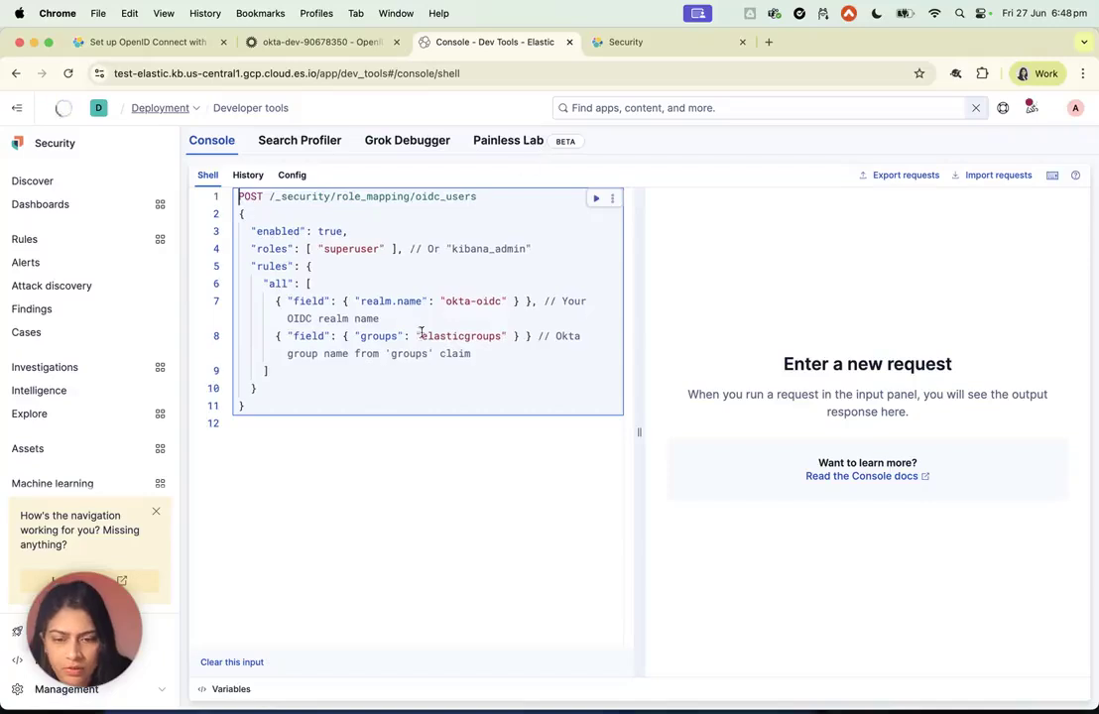
pyautogui.click(305, 462)
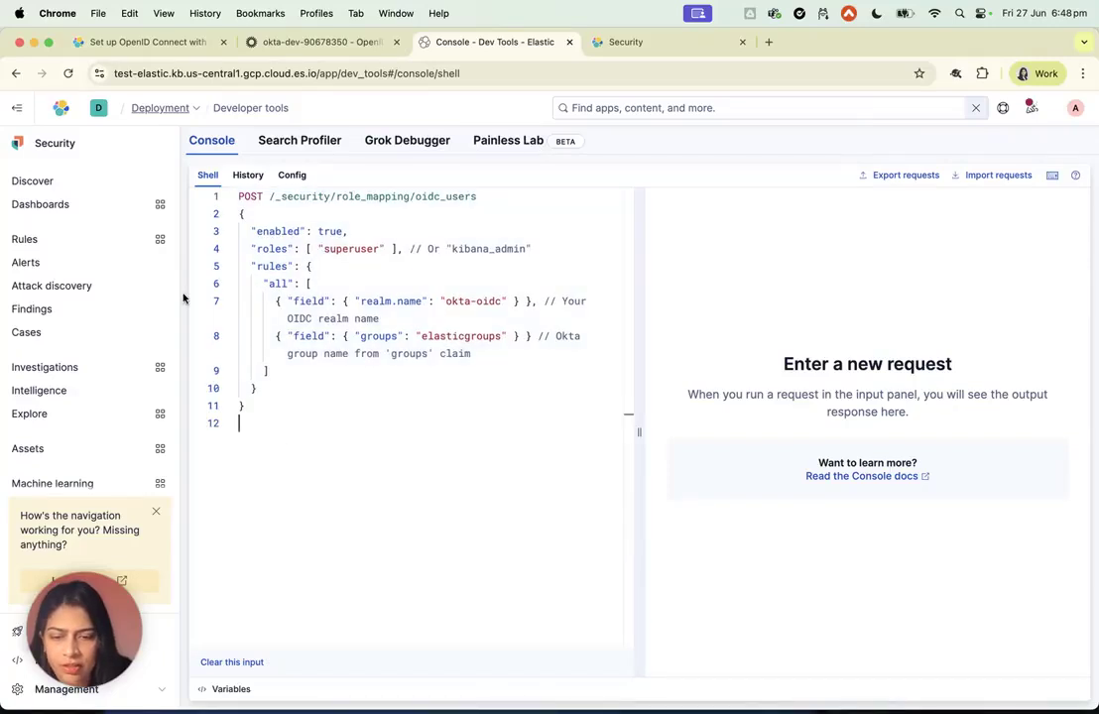
# Compare the documentation's role mapping example with the console's oidc_users request, examining its groups rule for elasticgroups.
pyautogui.click(164, 41)
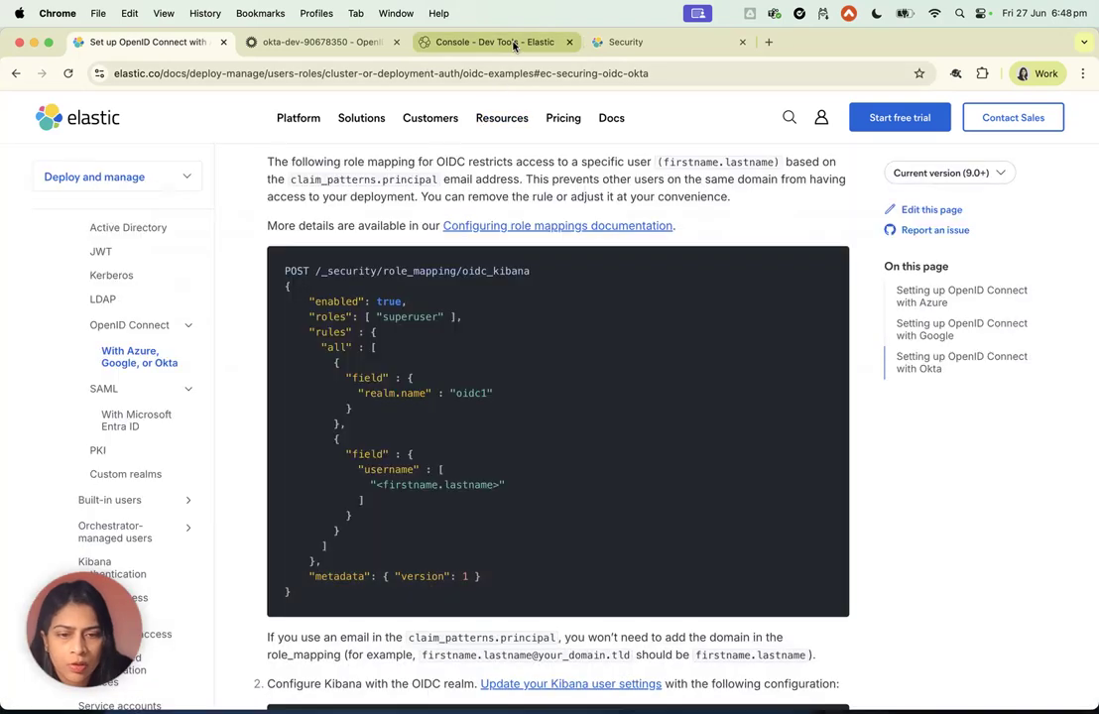
pyautogui.click(514, 44)
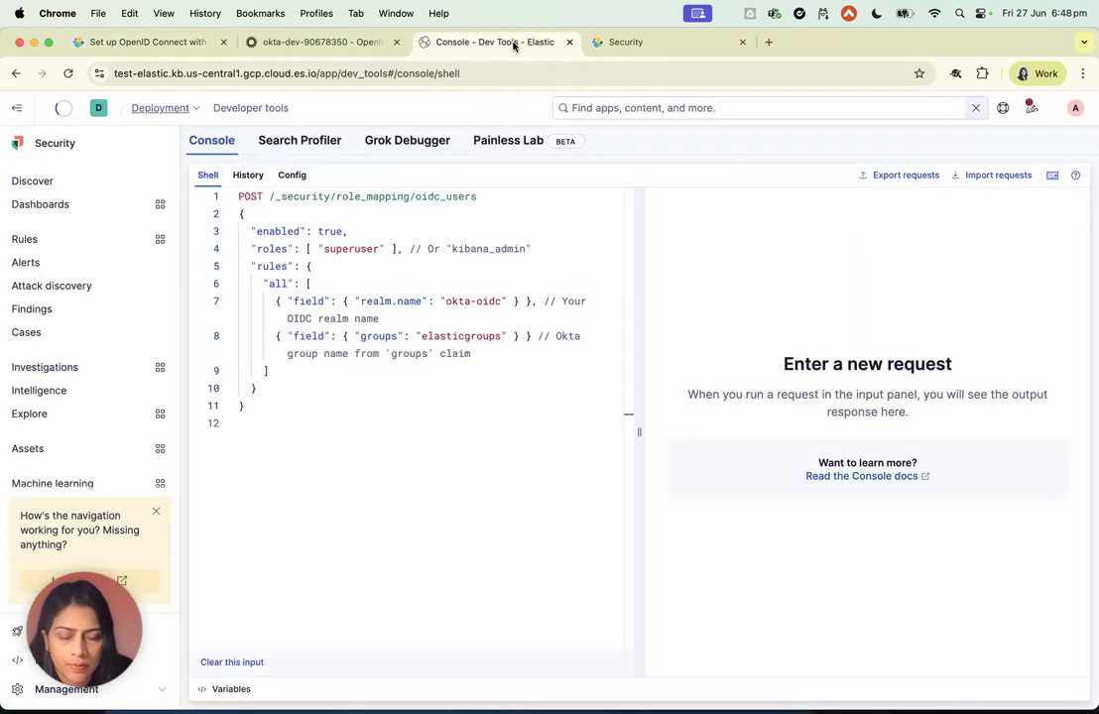
pyautogui.click(348, 423)
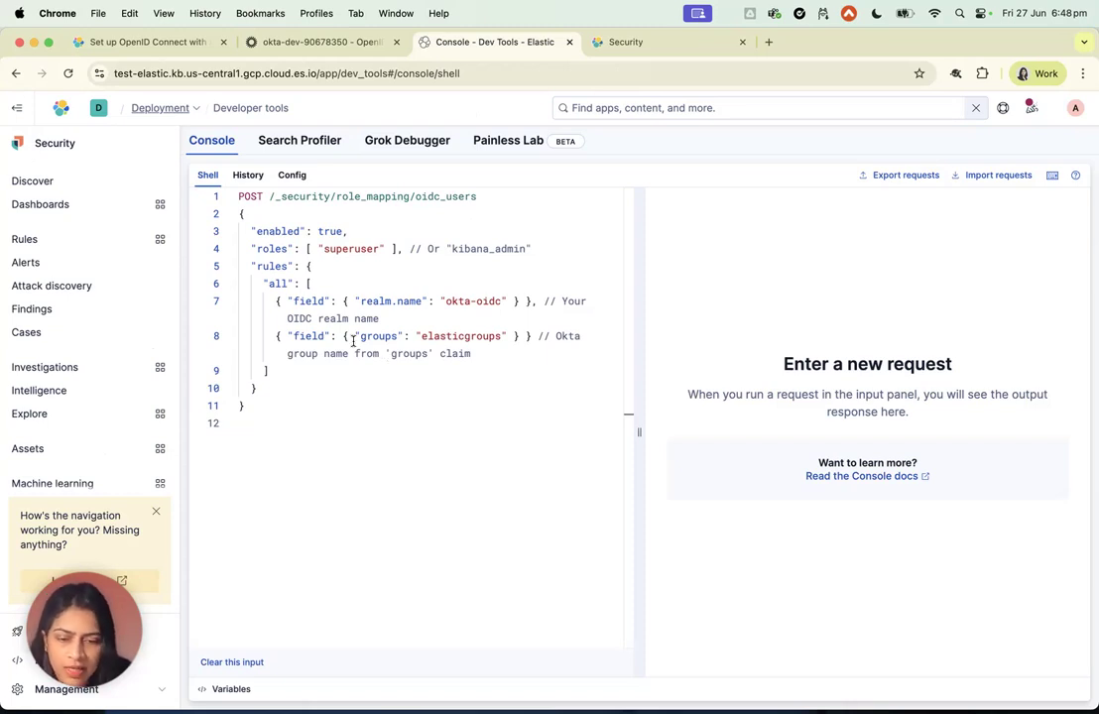
pyautogui.click(146, 42)
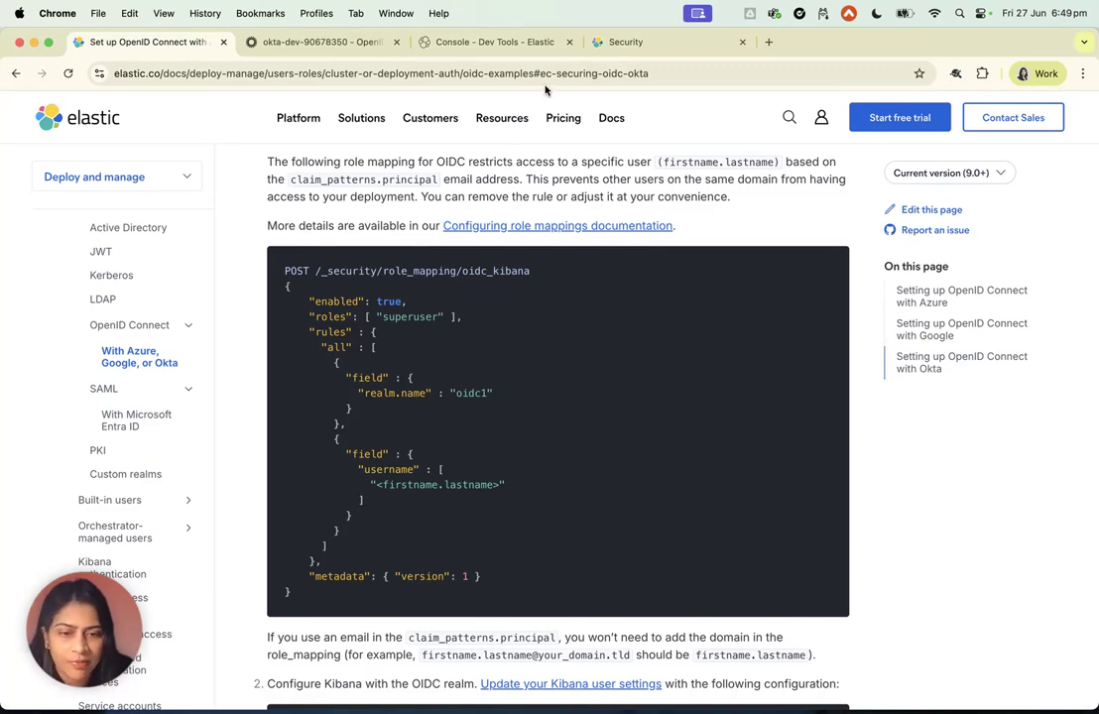
pyautogui.click(508, 46)
pyautogui.click(349, 354)
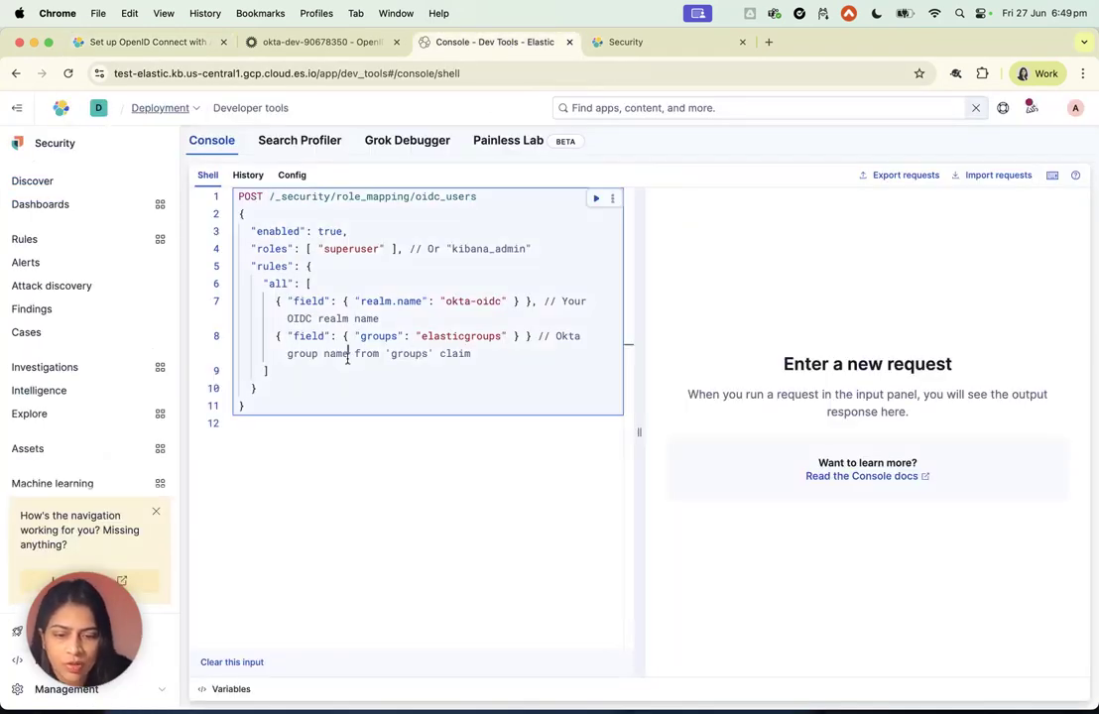
pyautogui.doubleClick(382, 336)
pyautogui.doubleClick(464, 336)
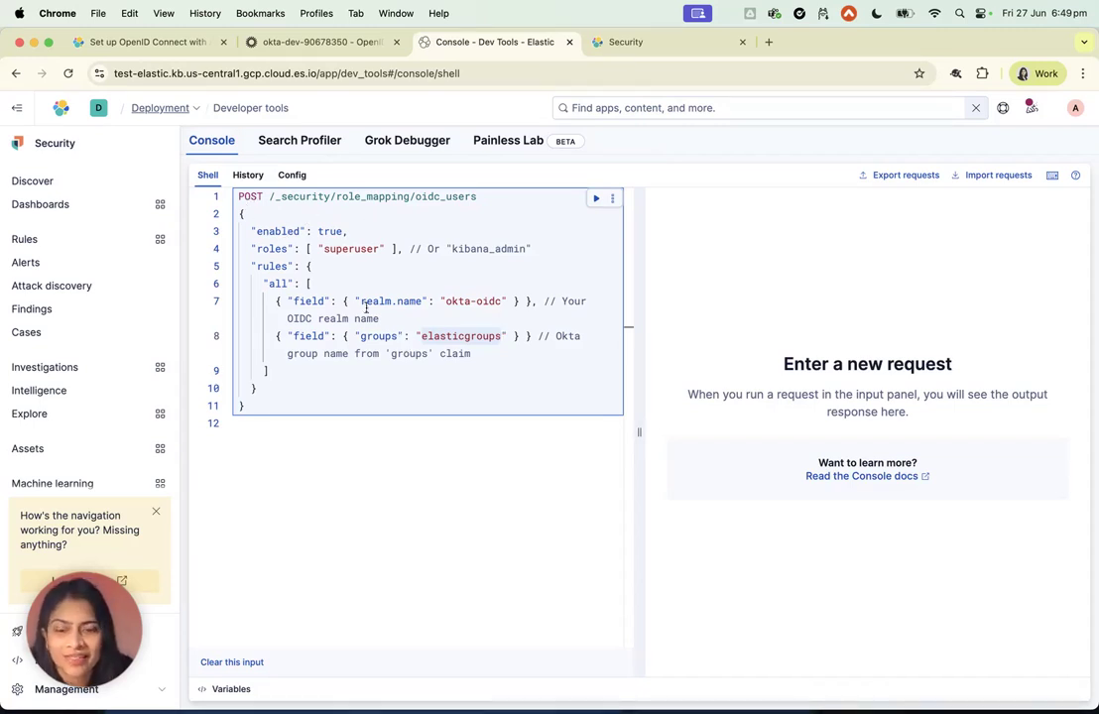
# Add the request GET /_security/role_mapping/oidc_users below the POST request, run it and check the groups rule in the response.
pyautogui.moveTo(270, 196); pyautogui.dragTo(476, 198)
pyautogui.click(245, 448)
pyautogui.press('Return')
pyautogui.write('GET')
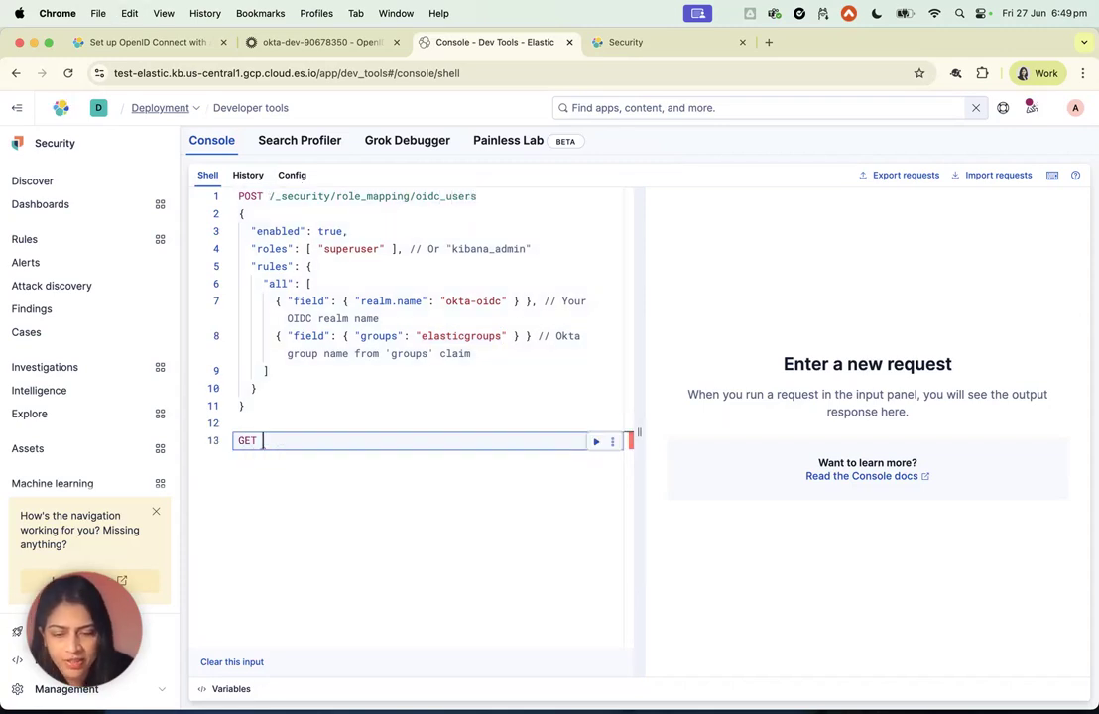
pyautogui.press('super+v')
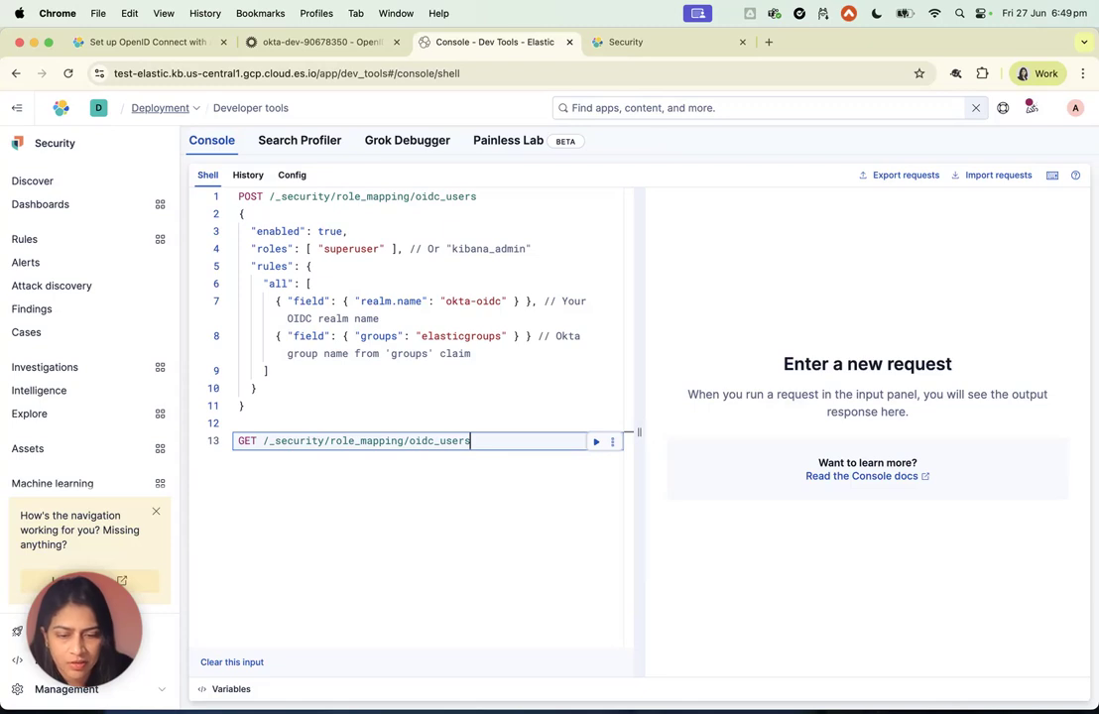
pyautogui.click(597, 441)
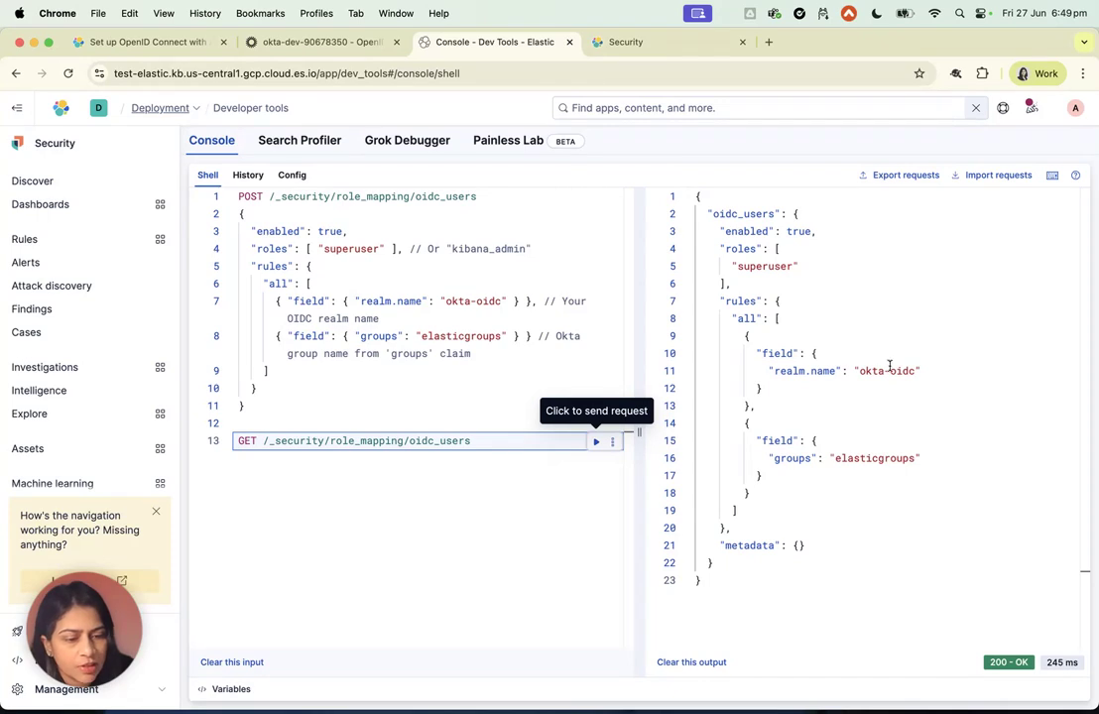
pyautogui.click(877, 458)
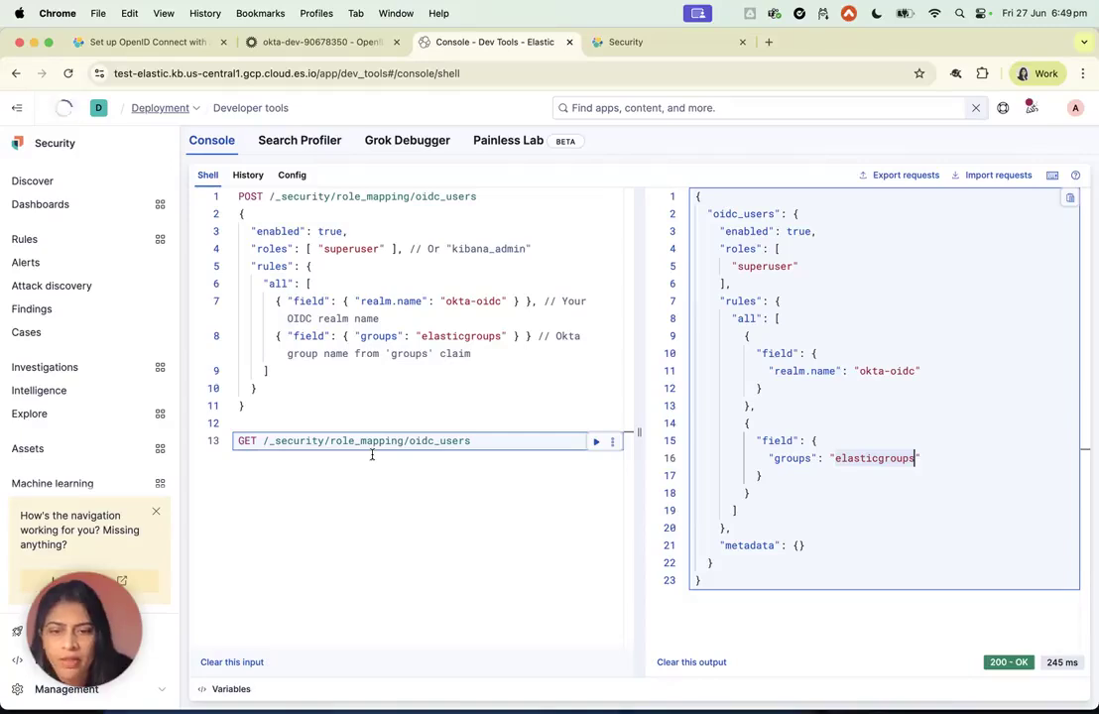
# Examine the documentation's OIDC realm configuration and compare its realm name with the one in the deployment's keystore setting.
pyautogui.click(141, 41)
pyautogui.scroll(5, 384, 447)
pyautogui.scroll(5, 383, 464)
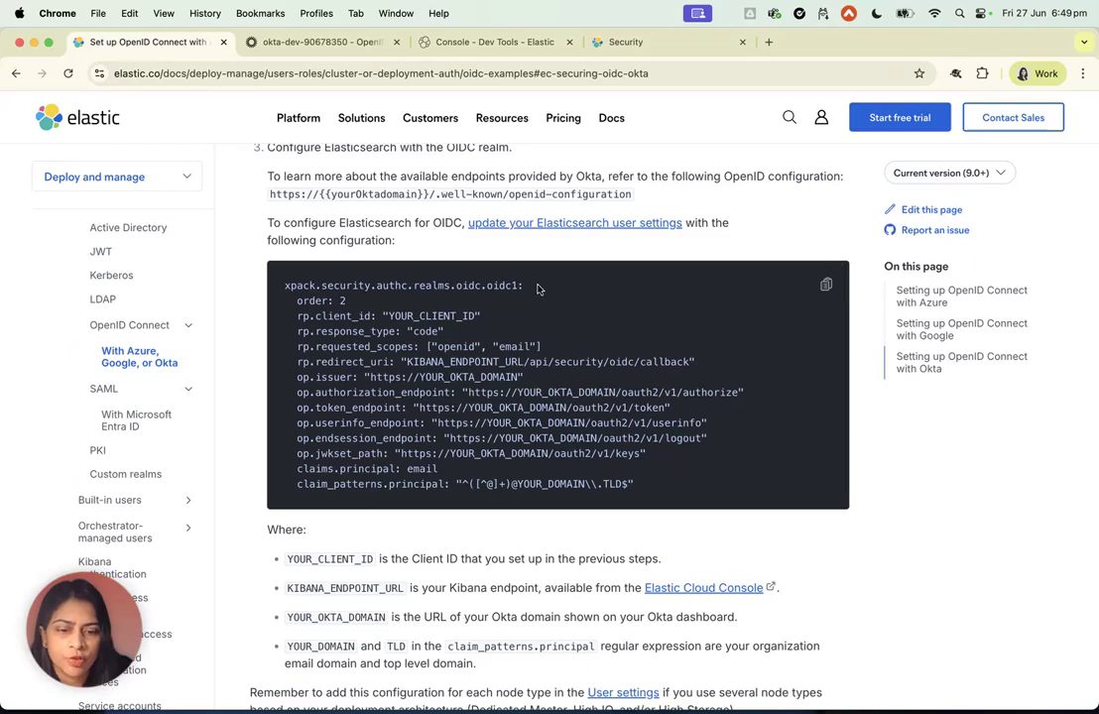
pyautogui.doubleClick(493, 285)
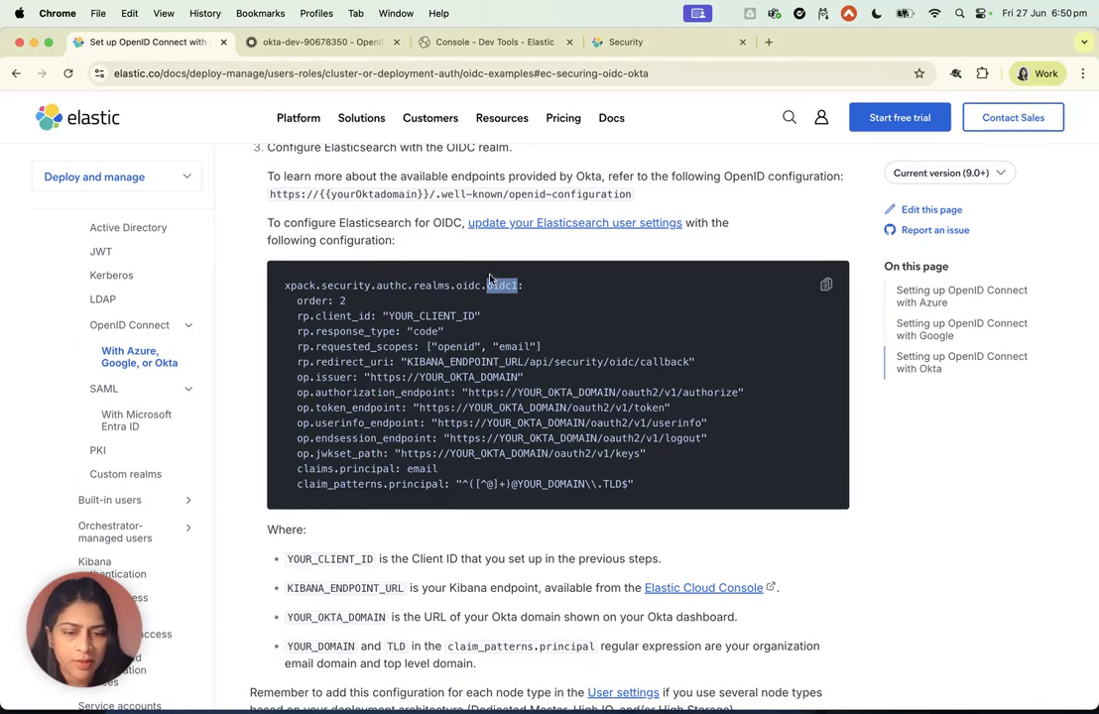
pyautogui.click(659, 44)
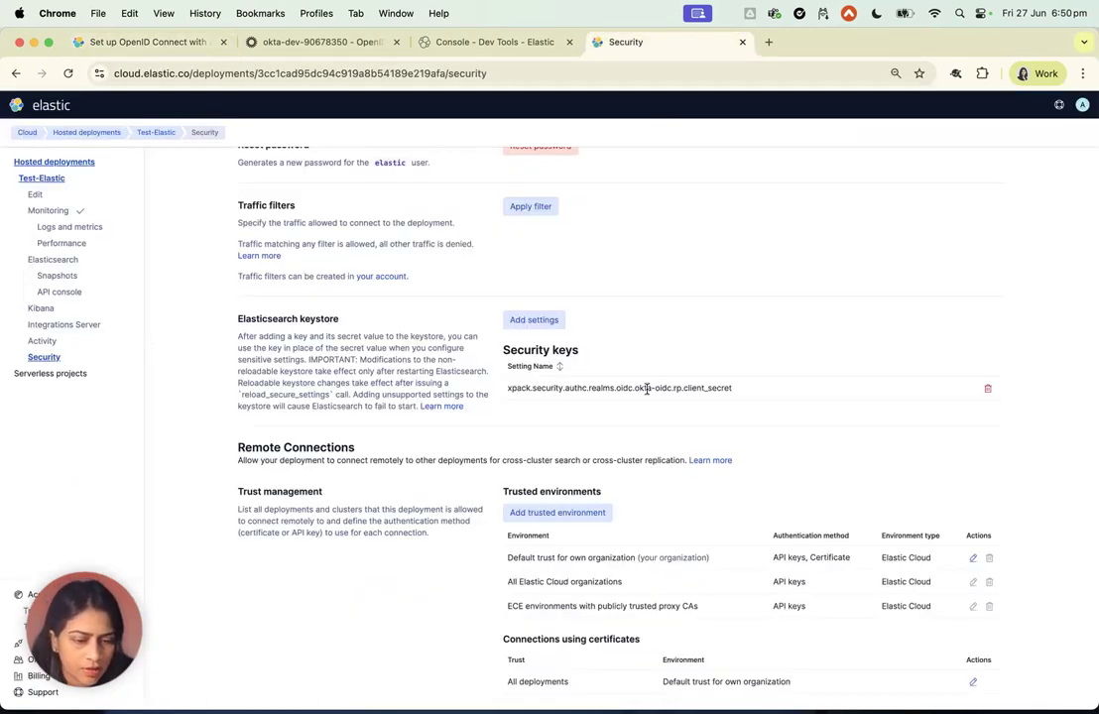
pyautogui.moveTo(617, 387); pyautogui.dragTo(650, 388)
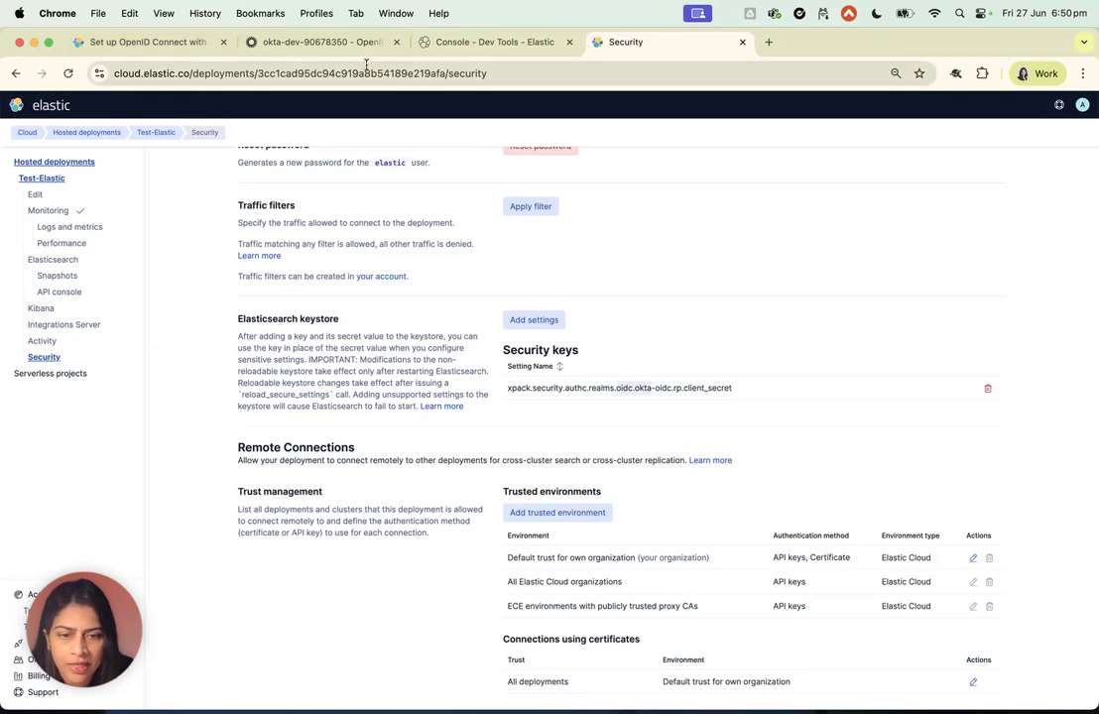
pyautogui.click(154, 42)
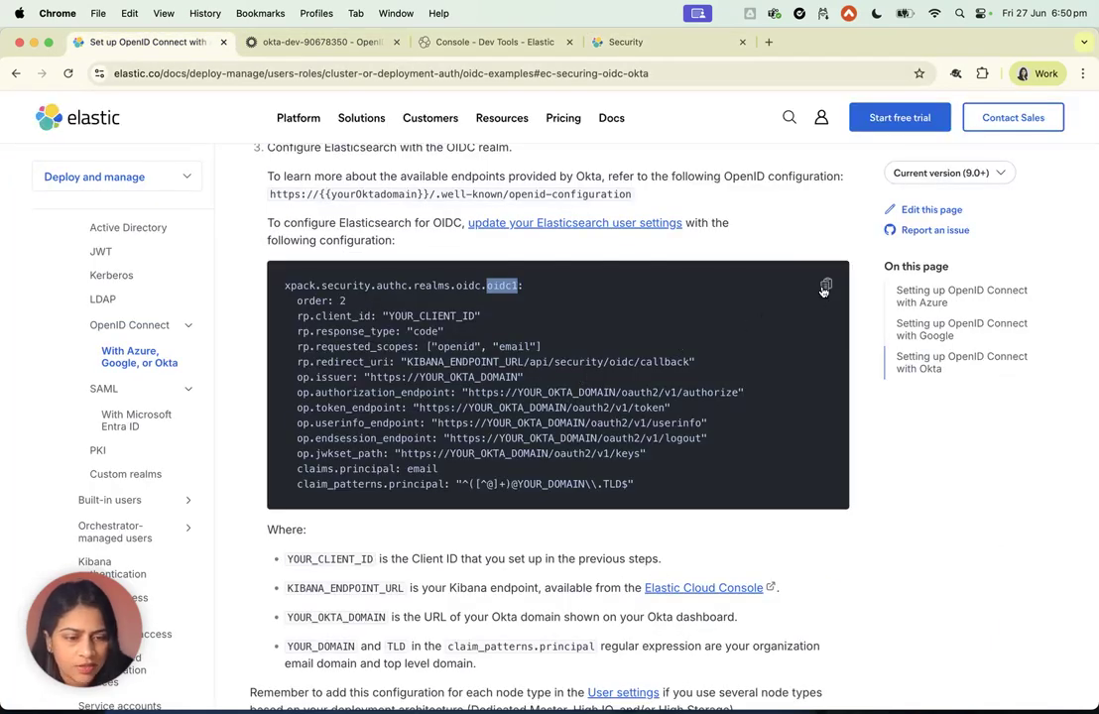
# Open the Elasticsearch user settings and extensions from the Test-Elastic deployment's edit page.
pyautogui.click(505, 45)
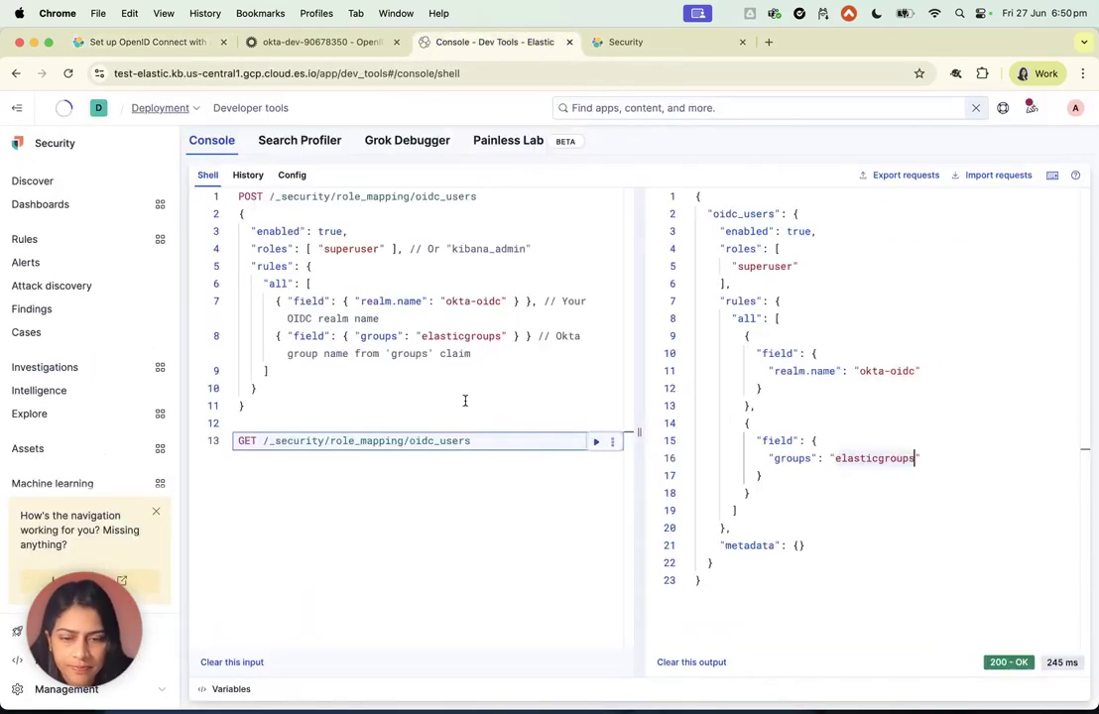
pyautogui.click(658, 42)
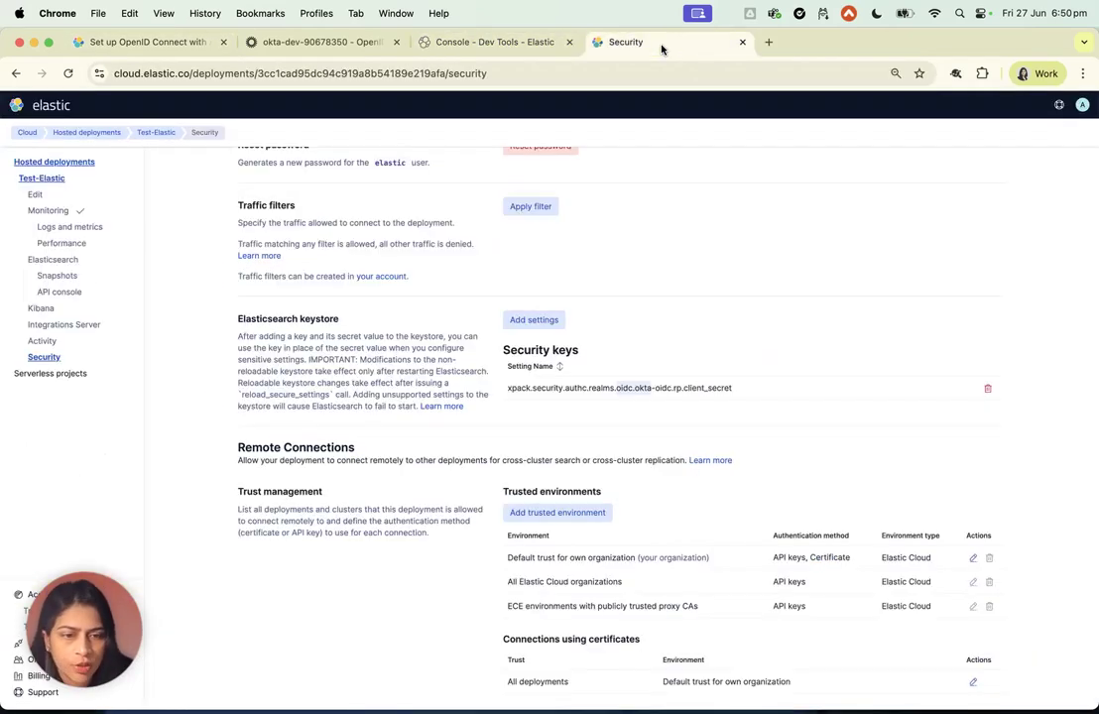
pyautogui.scroll(3, 186, 307)
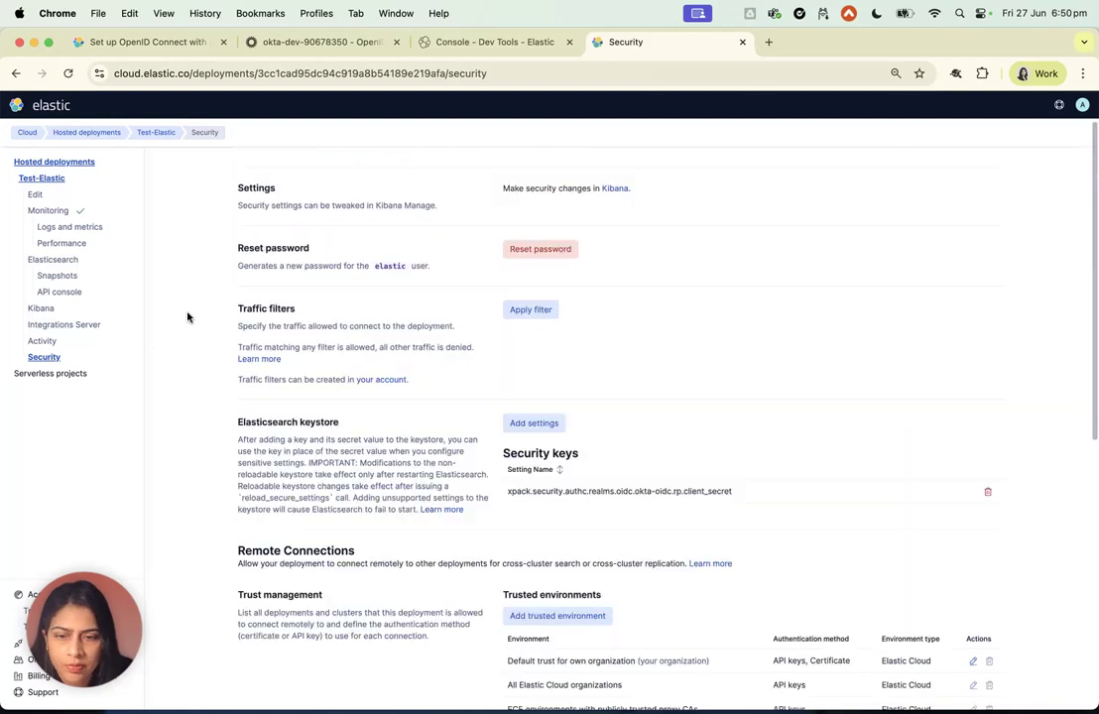
pyautogui.click(34, 195)
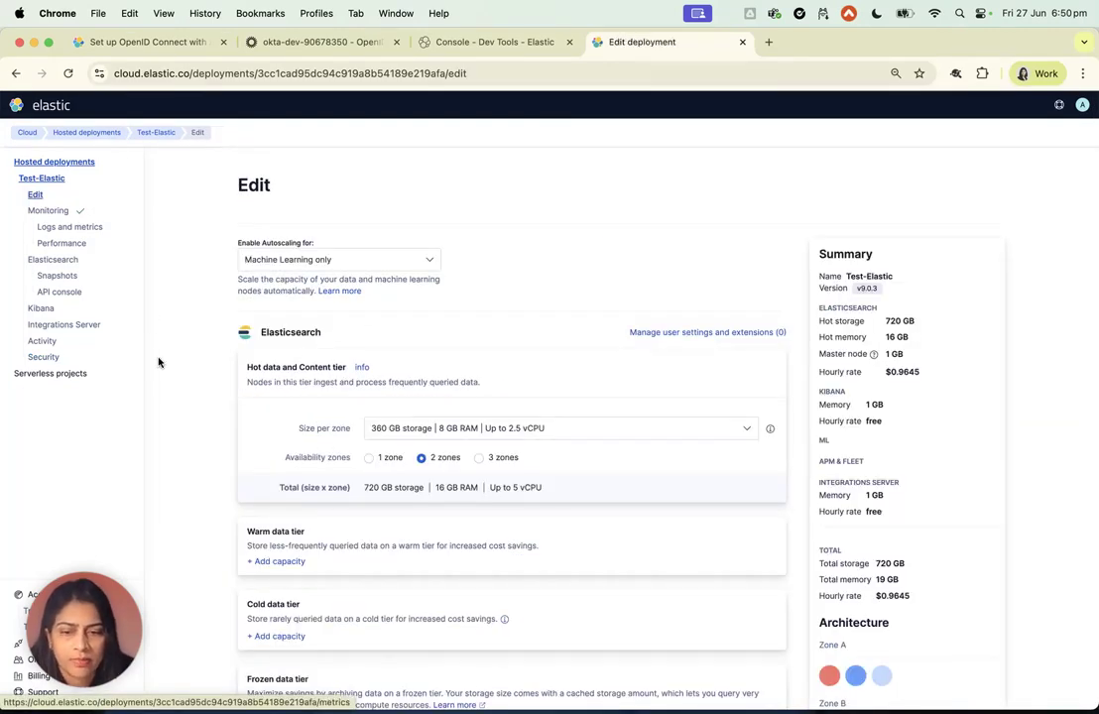
pyautogui.click(703, 335)
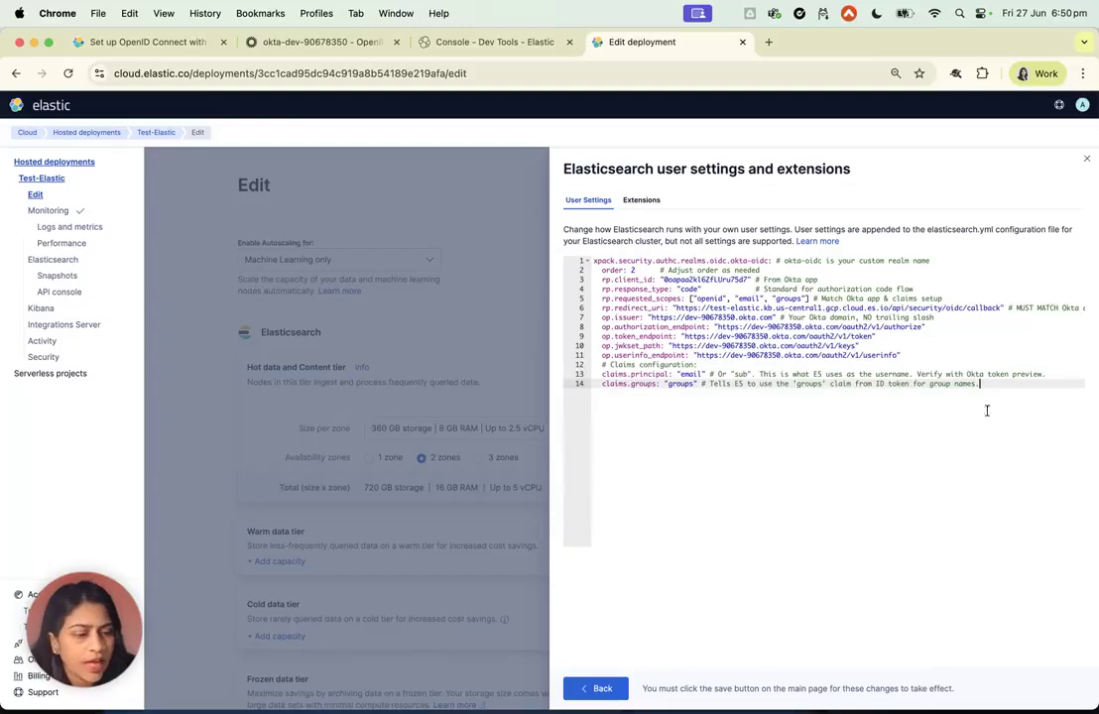
# Review the okta-oidc user settings against the documentation, checking the realm name, client ID, requested scopes and redirect URI.
pyautogui.click(136, 43)
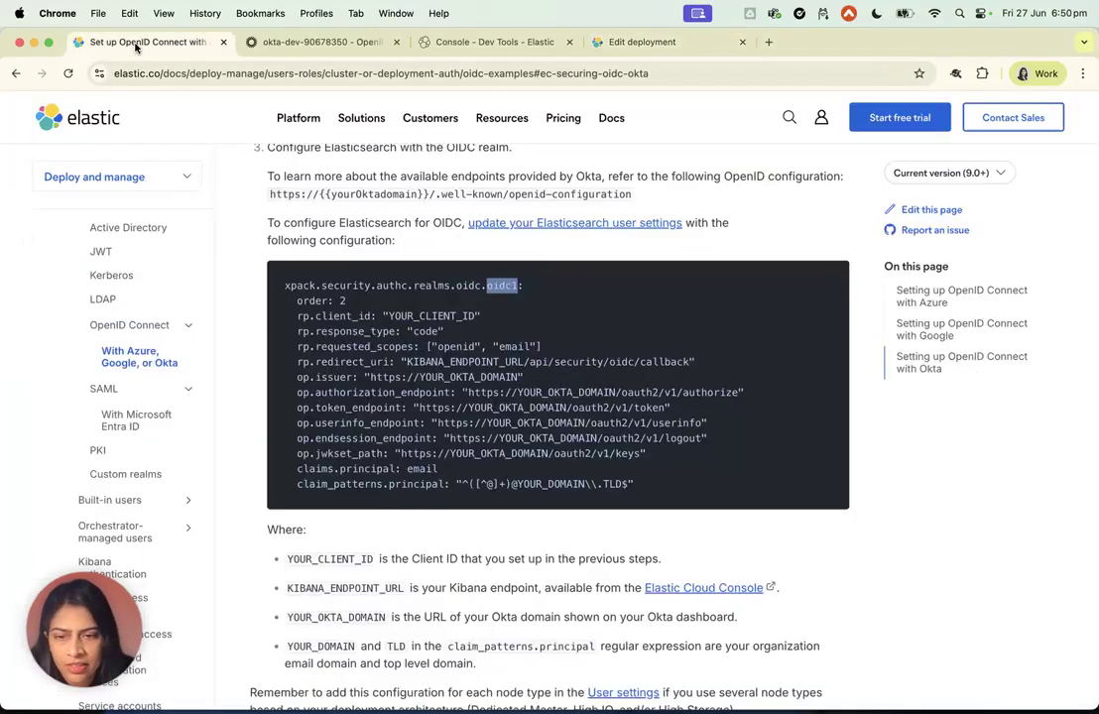
pyautogui.click(673, 44)
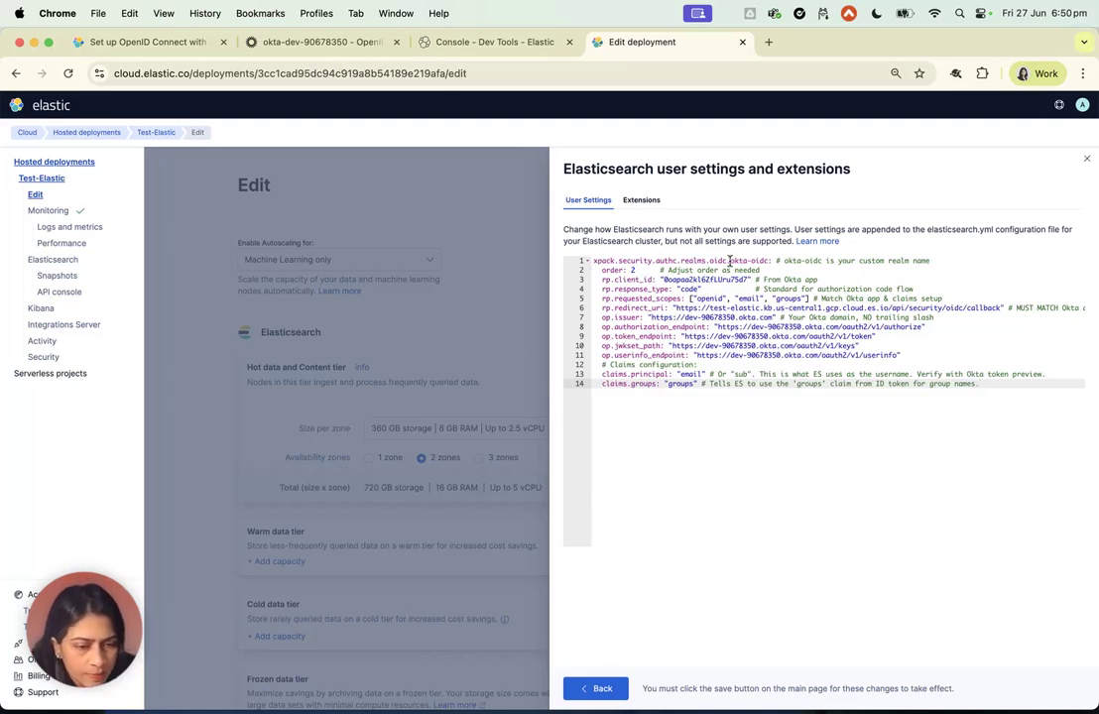
pyautogui.moveTo(731, 261); pyautogui.dragTo(766, 261)
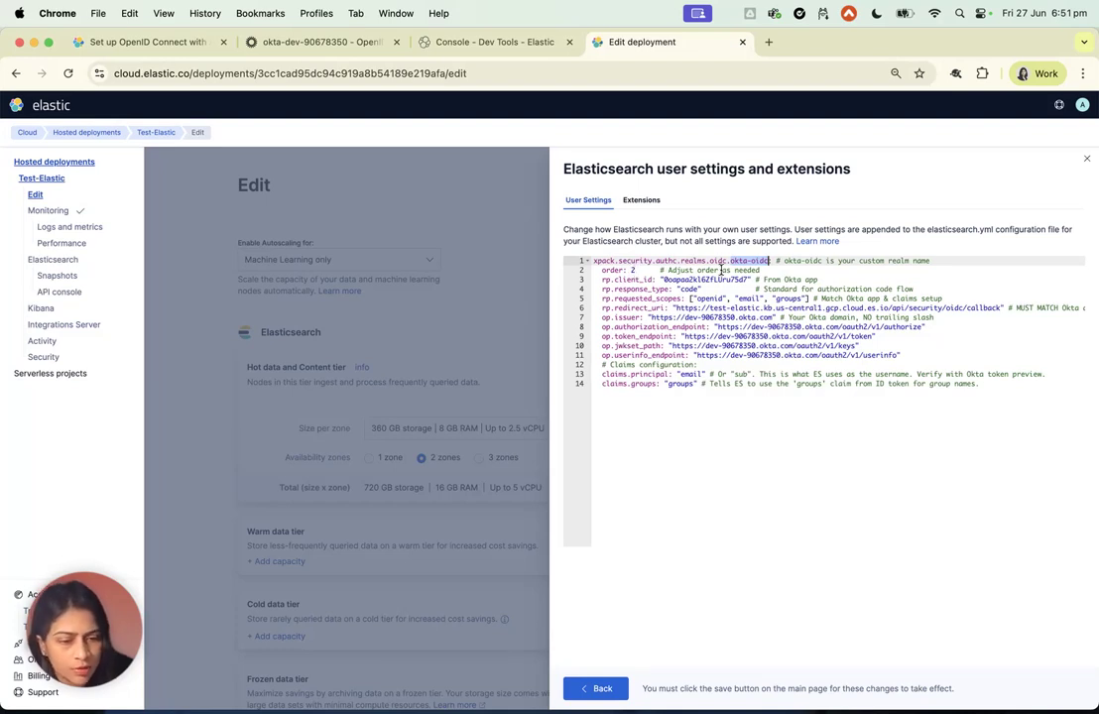
pyautogui.doubleClick(680, 280)
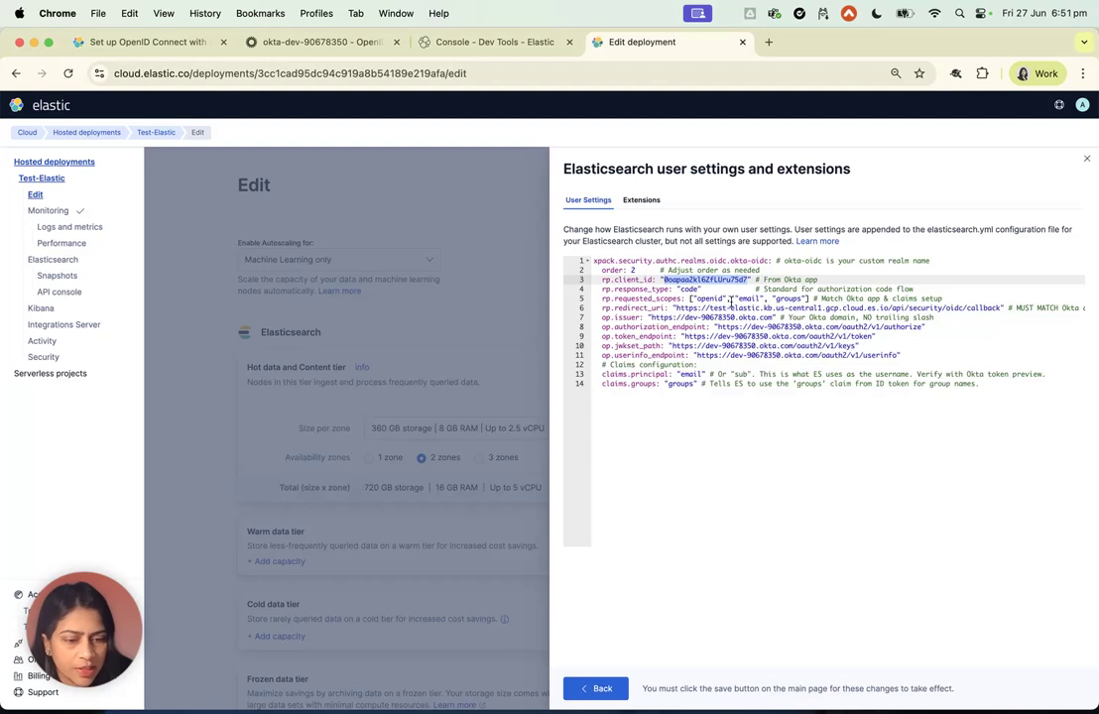
pyautogui.doubleClick(791, 298)
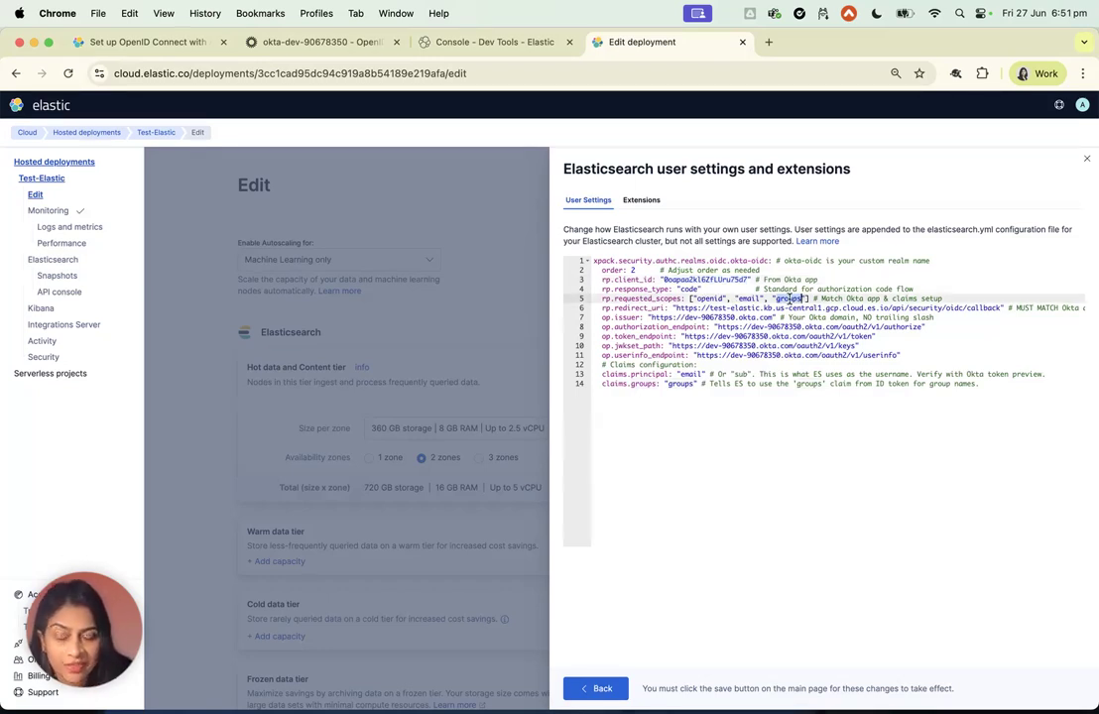
pyautogui.doubleClick(685, 308)
pyautogui.moveTo(729, 309); pyautogui.dragTo(1001, 310)
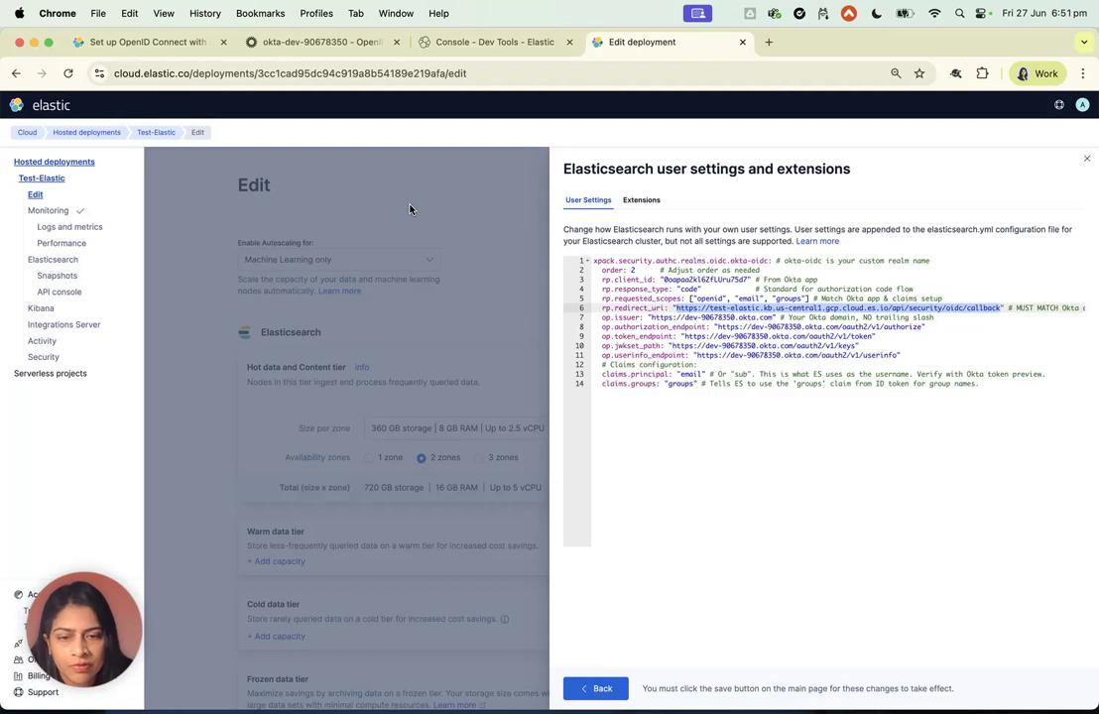
# Switch to Okta and copy the sign-in redirect URI from the Elastic-Kibana-OIDC application's general login settings.
pyautogui.click(322, 49)
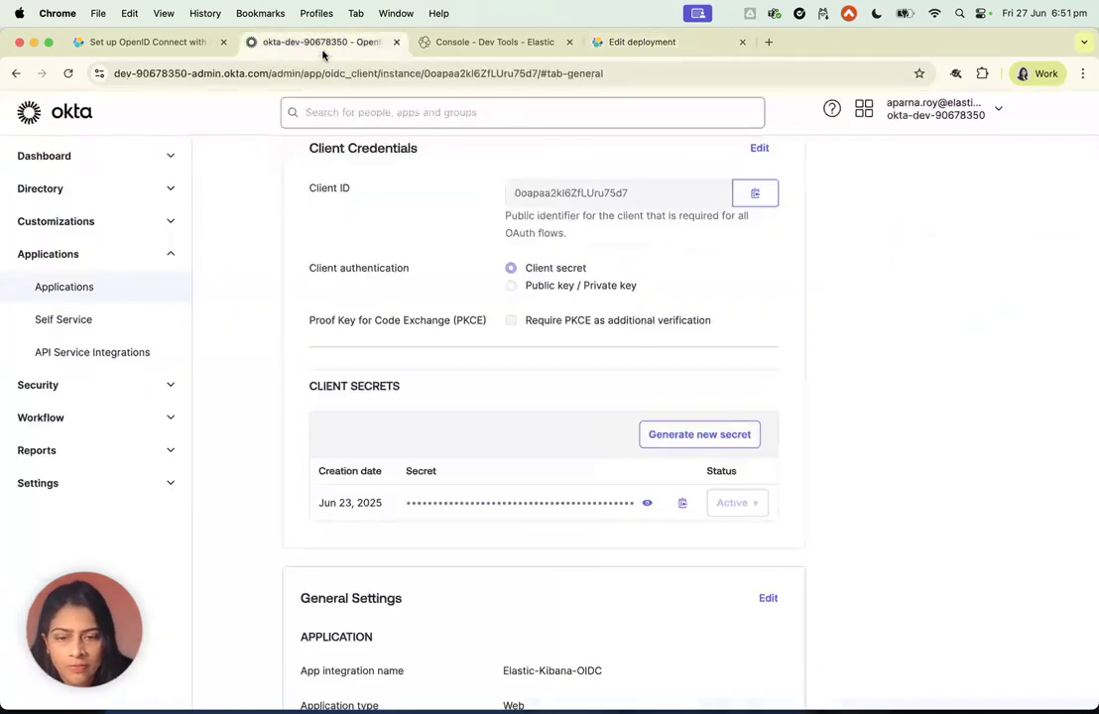
pyautogui.scroll(3, 278, 342)
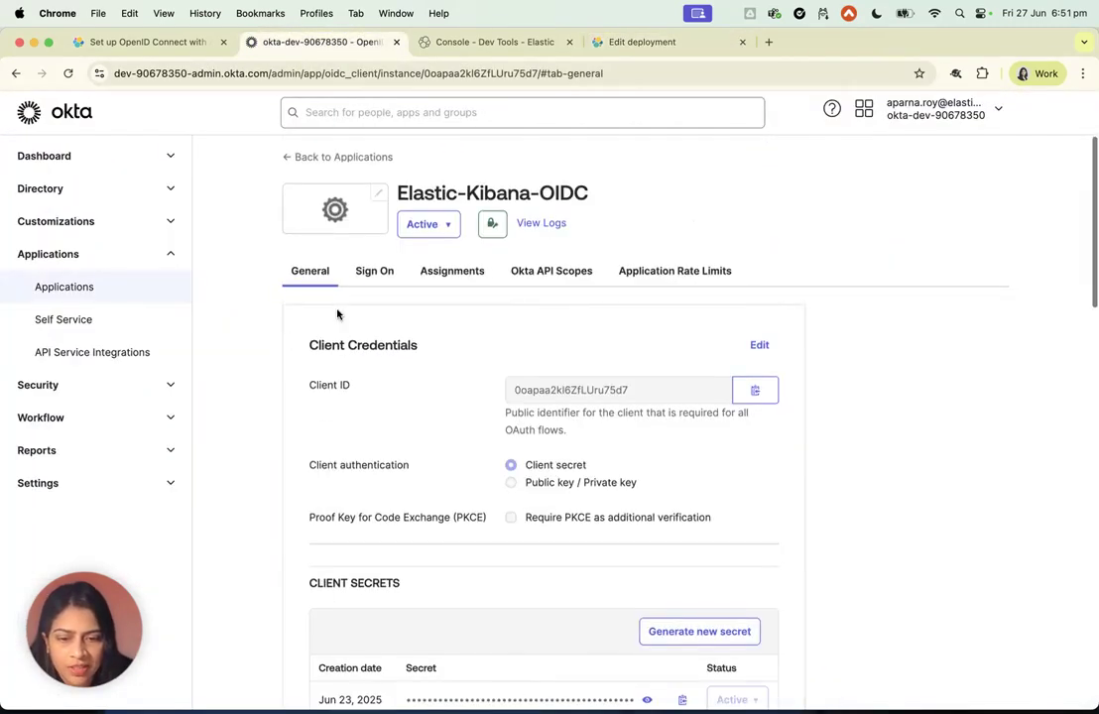
pyautogui.click(382, 271)
pyautogui.scroll(-5, 258, 410)
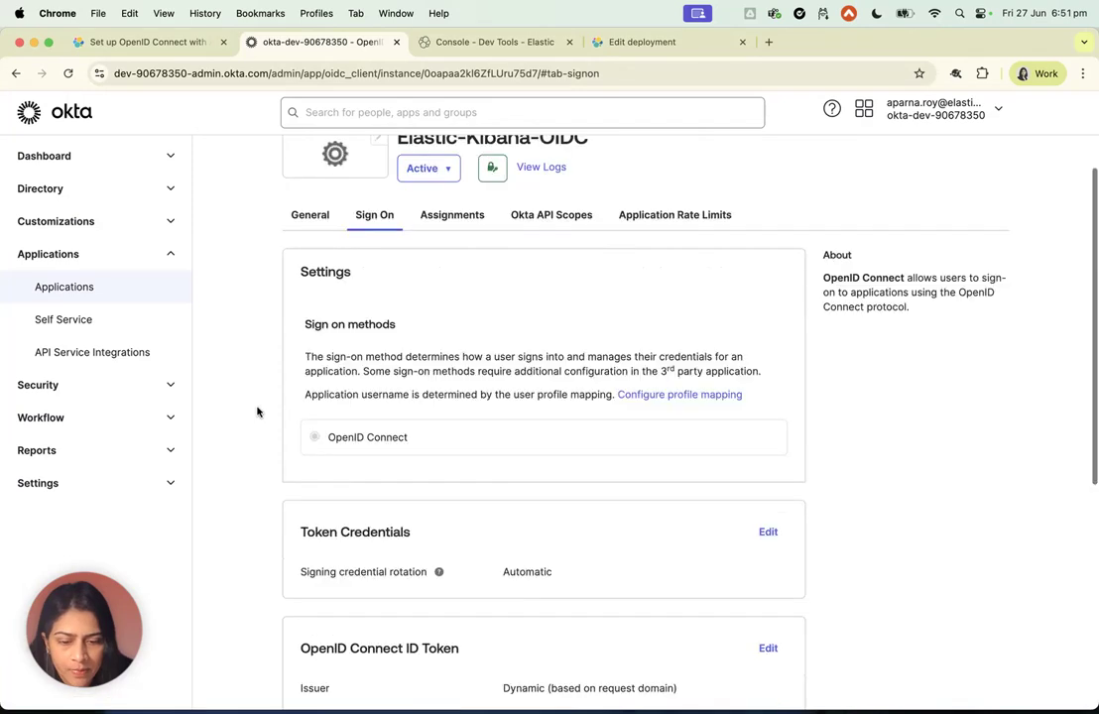
pyautogui.scroll(8, 257, 412)
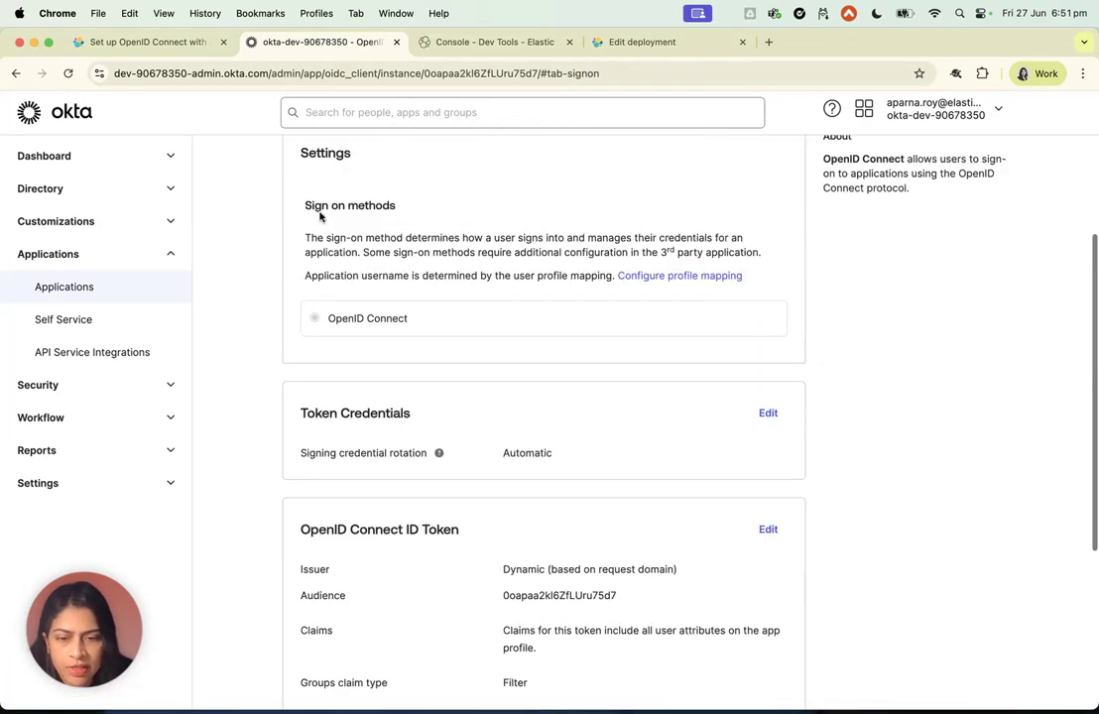
pyautogui.click(307, 272)
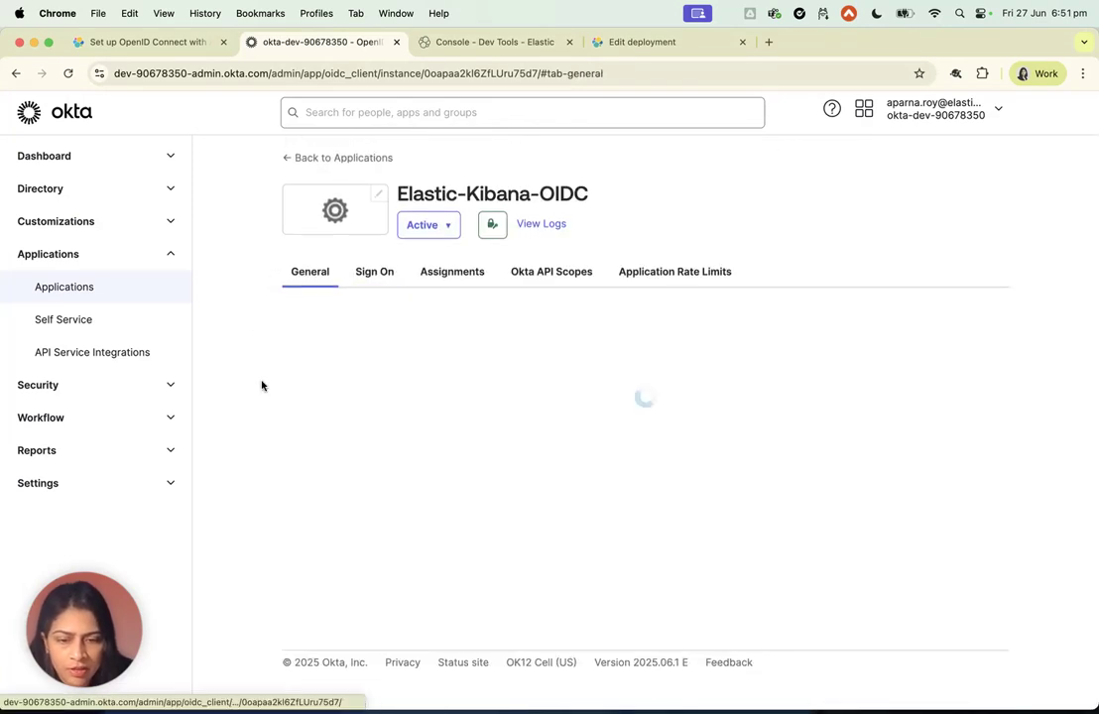
pyautogui.scroll(-4, 262, 385)
pyautogui.scroll(-6, 262, 385)
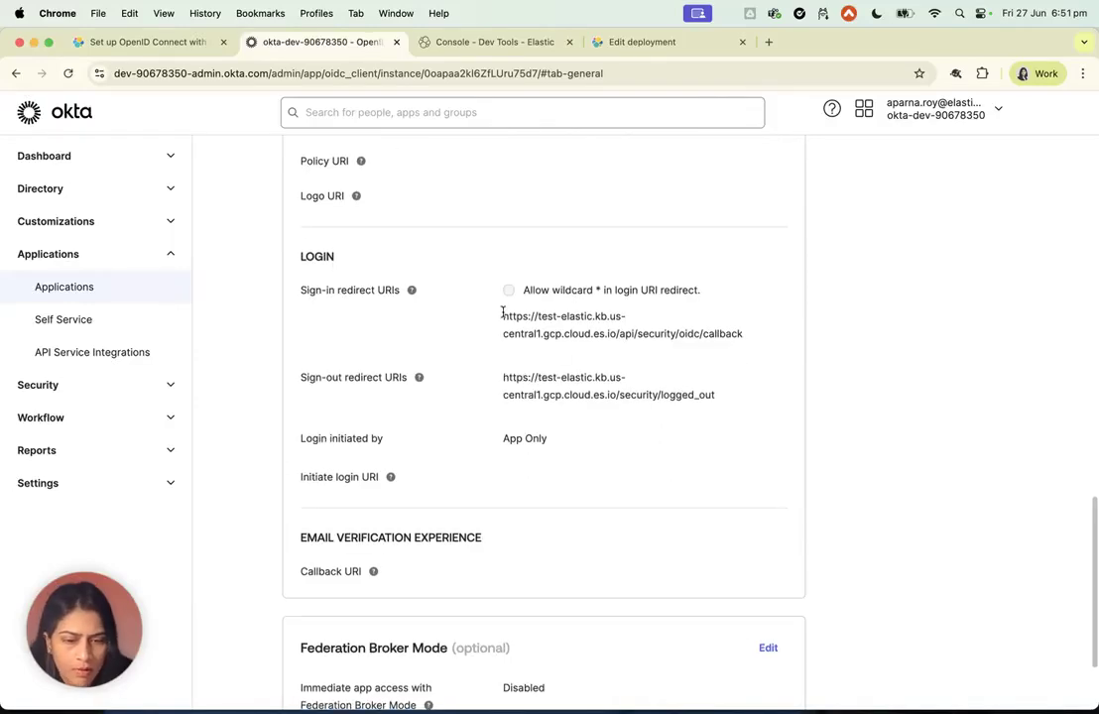
pyautogui.moveTo(504, 316); pyautogui.dragTo(745, 335)
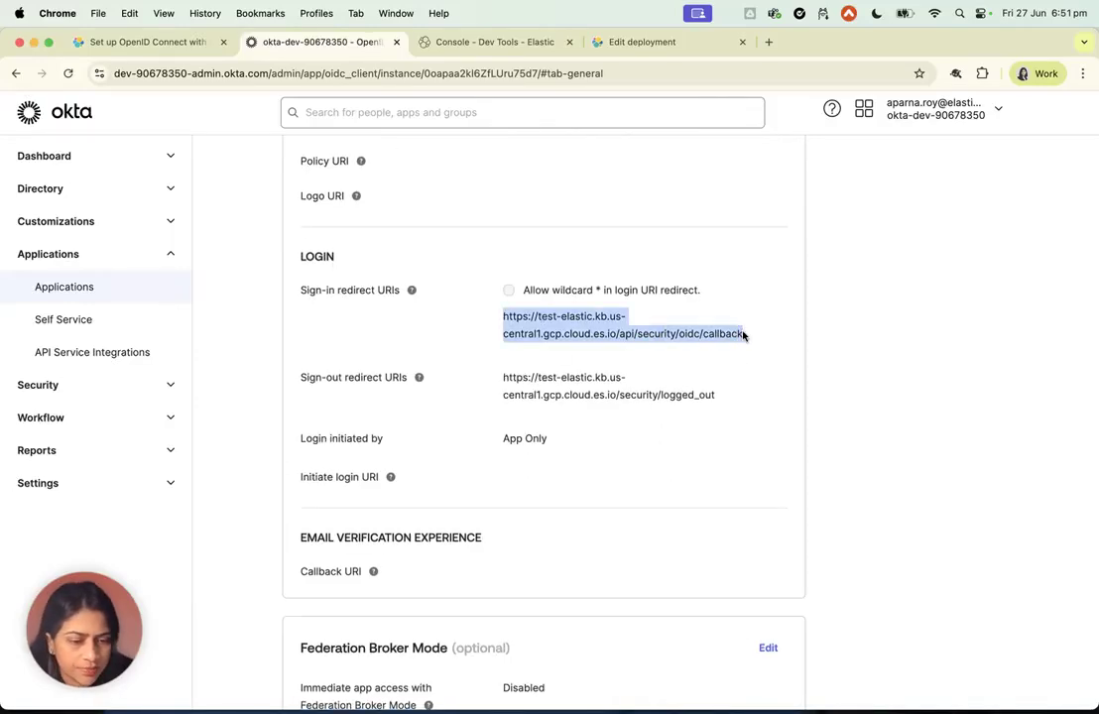
pyautogui.press('super+c')
# Return to the Elasticsearch user settings in Elastic Cloud and search the page for the copied redirect URI to check rp.redirect_uri.
pyautogui.click(640, 45)
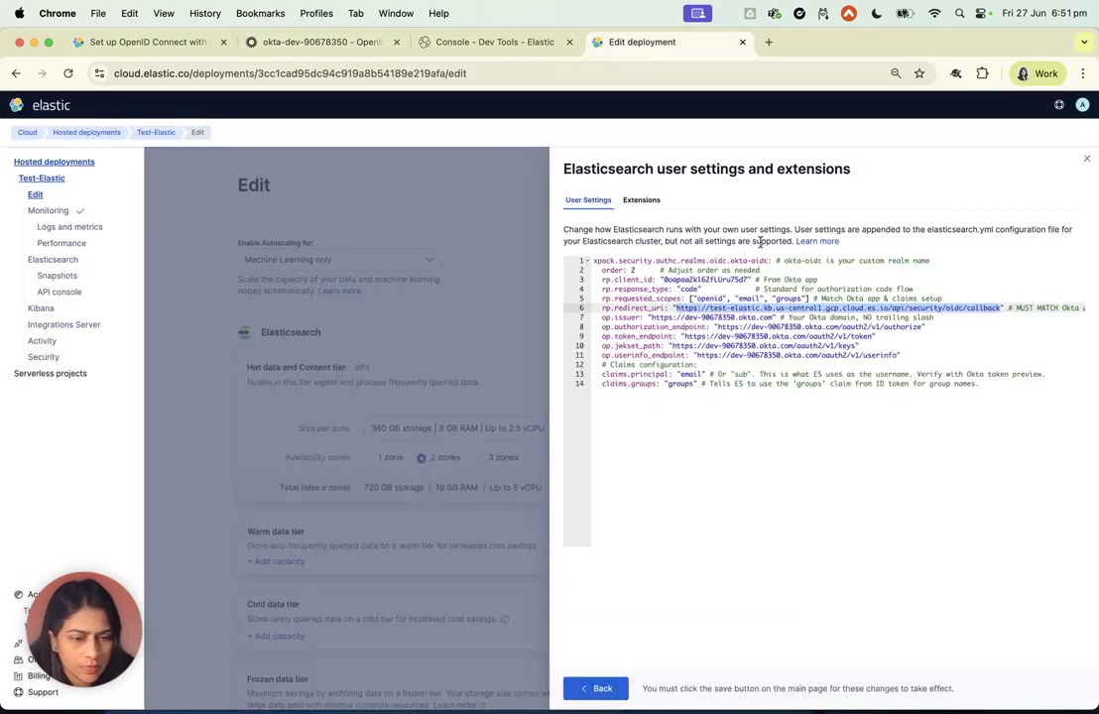
pyautogui.press('super+f')
pyautogui.press('super+v')
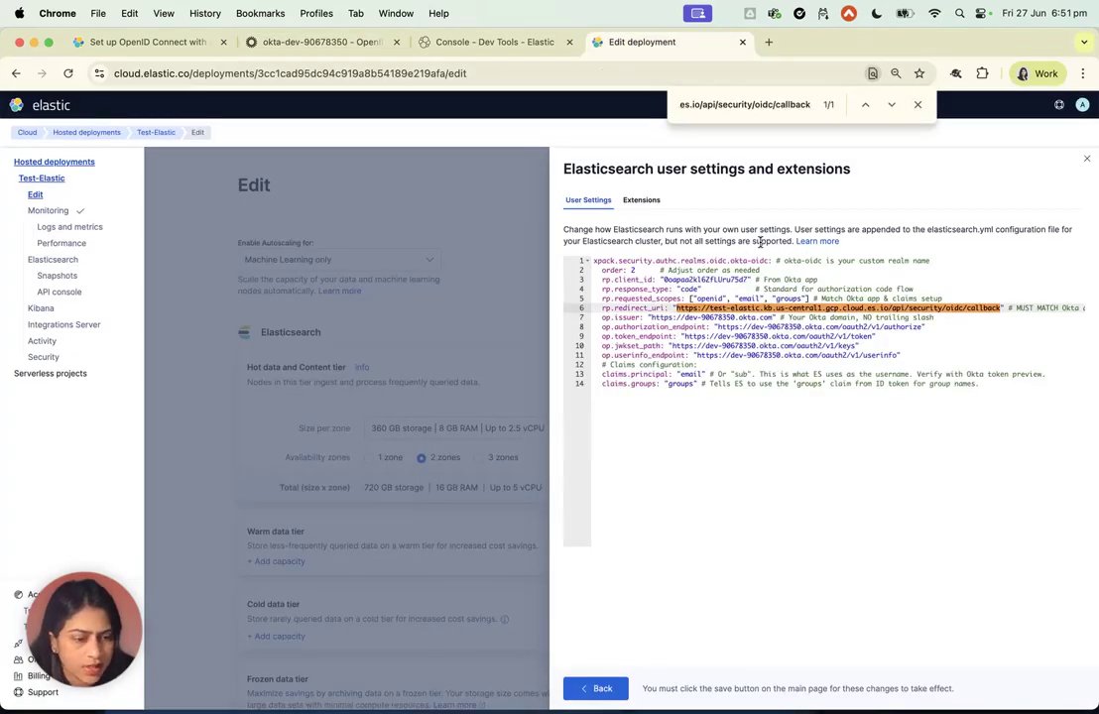
pyautogui.click(917, 104)
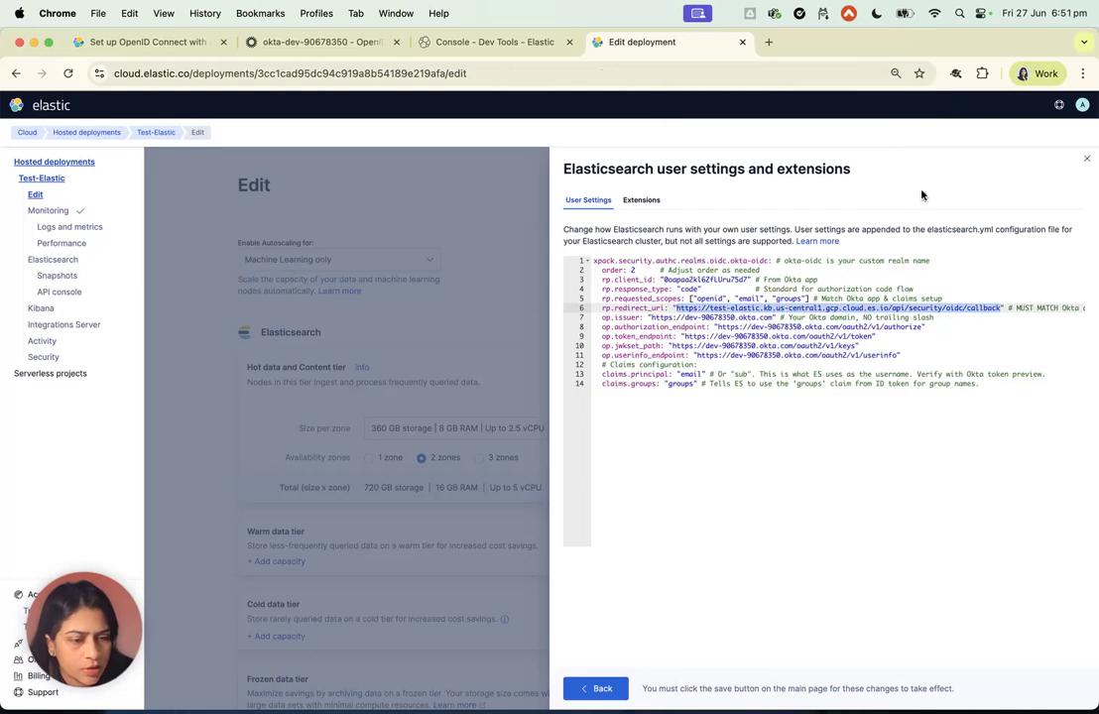
# Review the issuer, authorization, token, JWK set and userinfo endpoints and the claims settings, consulting the documentation's OIDC realm example.
pyautogui.click(631, 318)
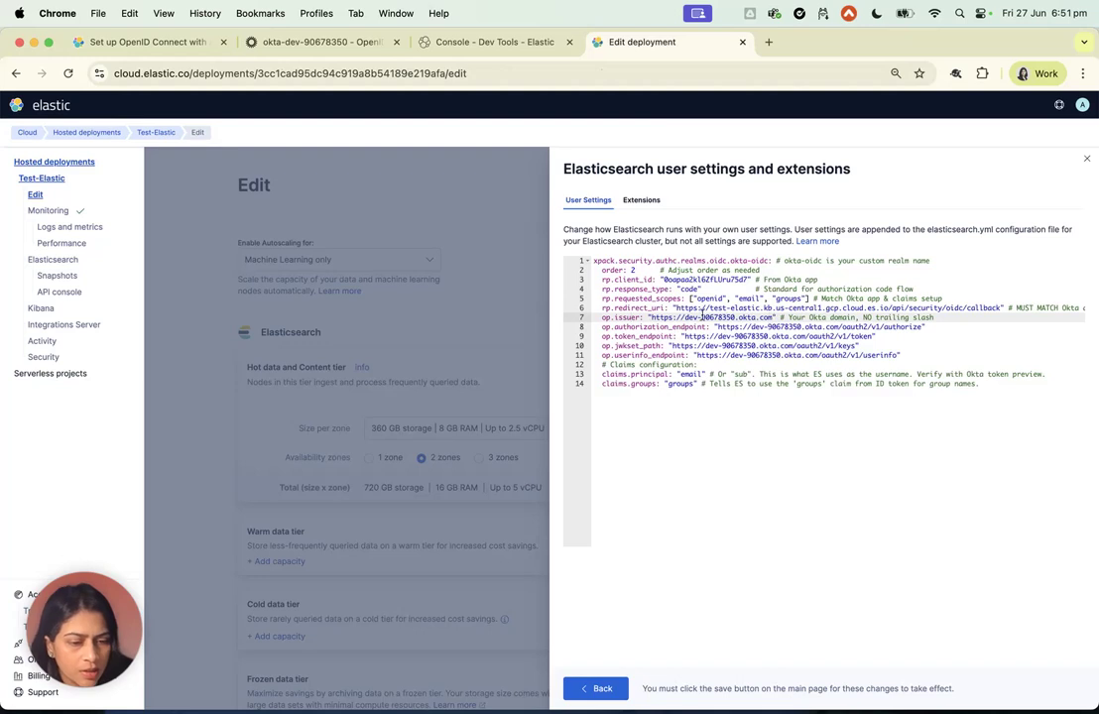
pyautogui.click(629, 326)
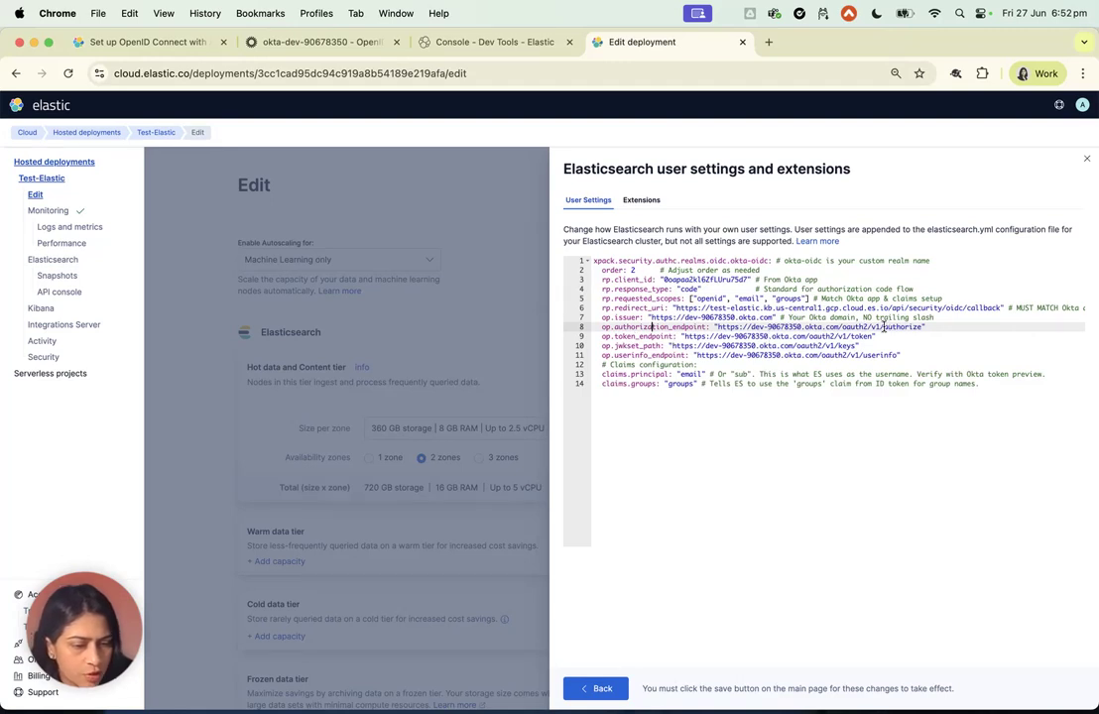
pyautogui.moveTo(842, 327); pyautogui.dragTo(920, 330)
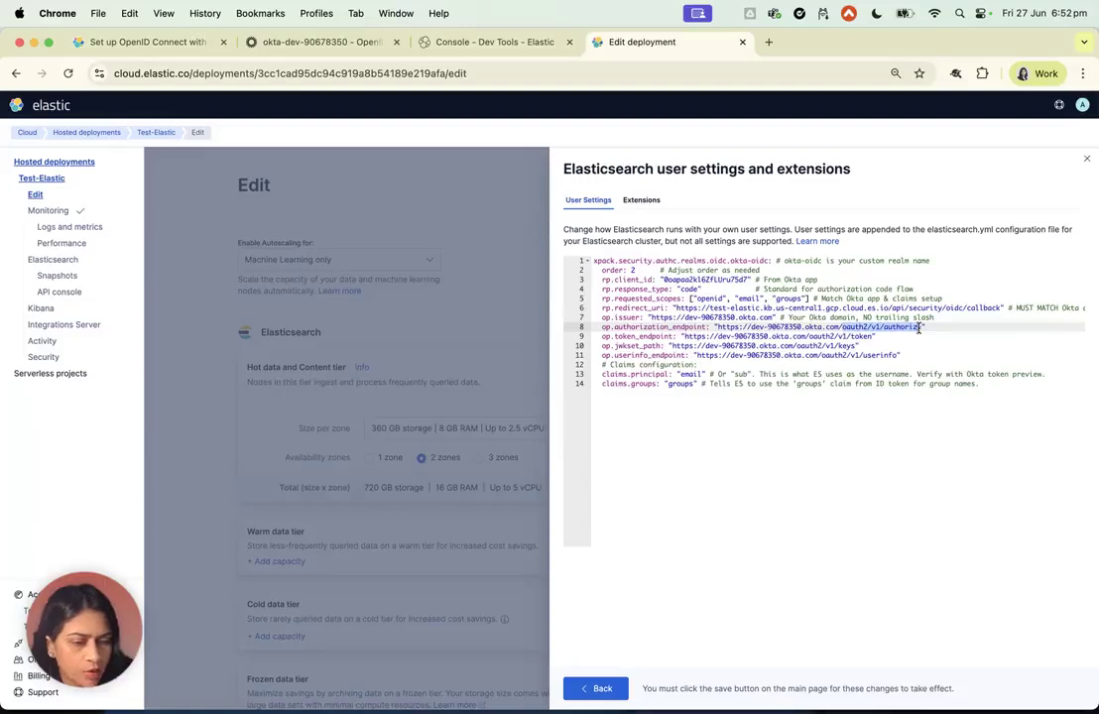
pyautogui.click(906, 338)
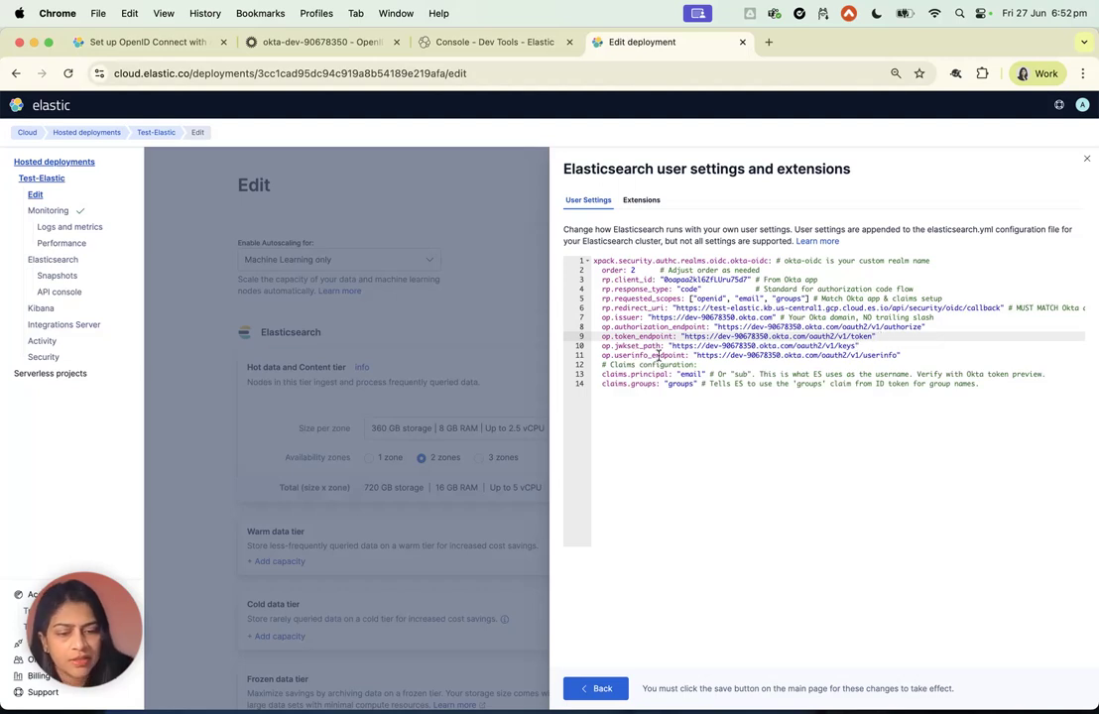
pyautogui.click(722, 419)
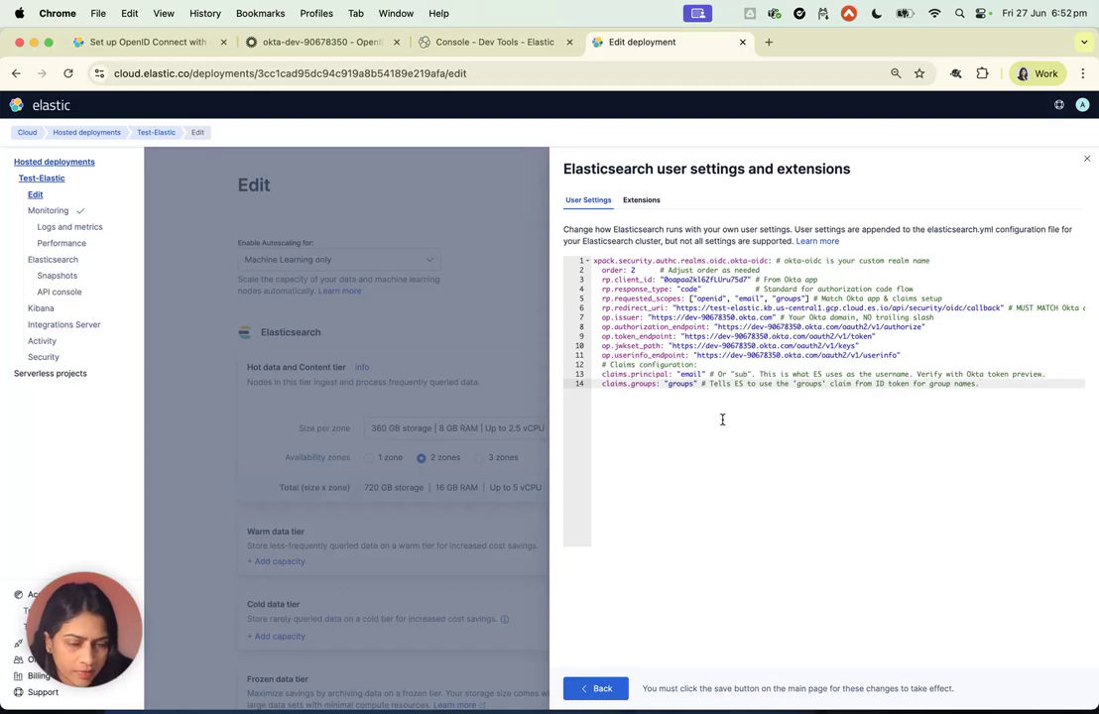
pyautogui.click(152, 50)
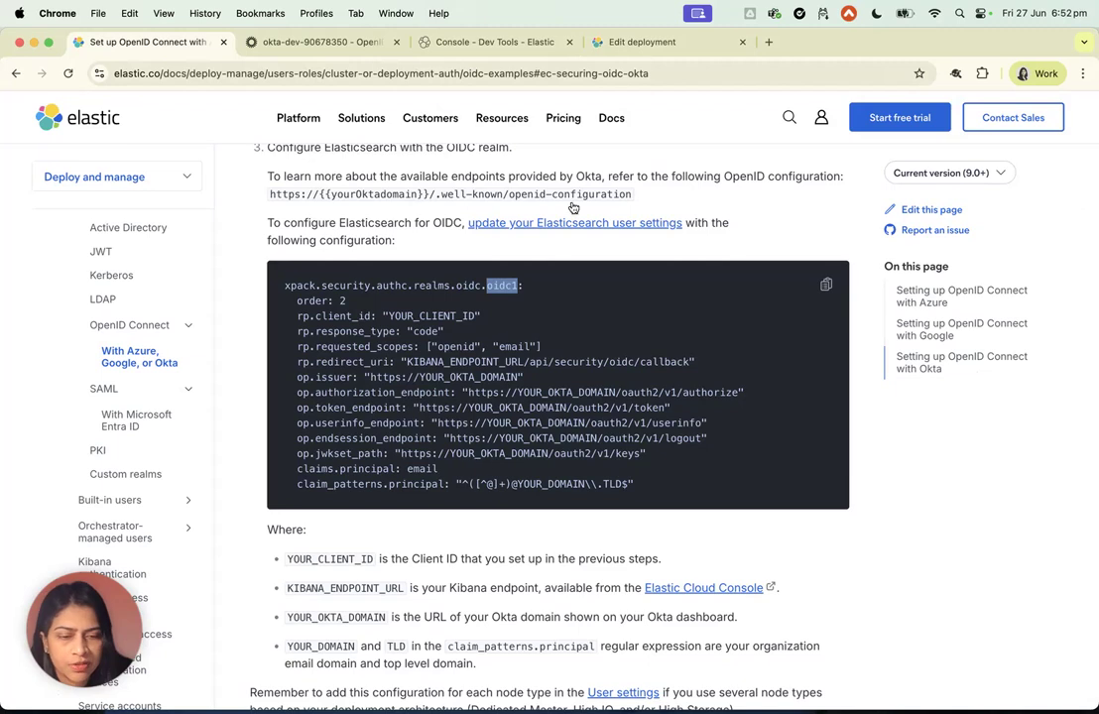
pyautogui.click(657, 48)
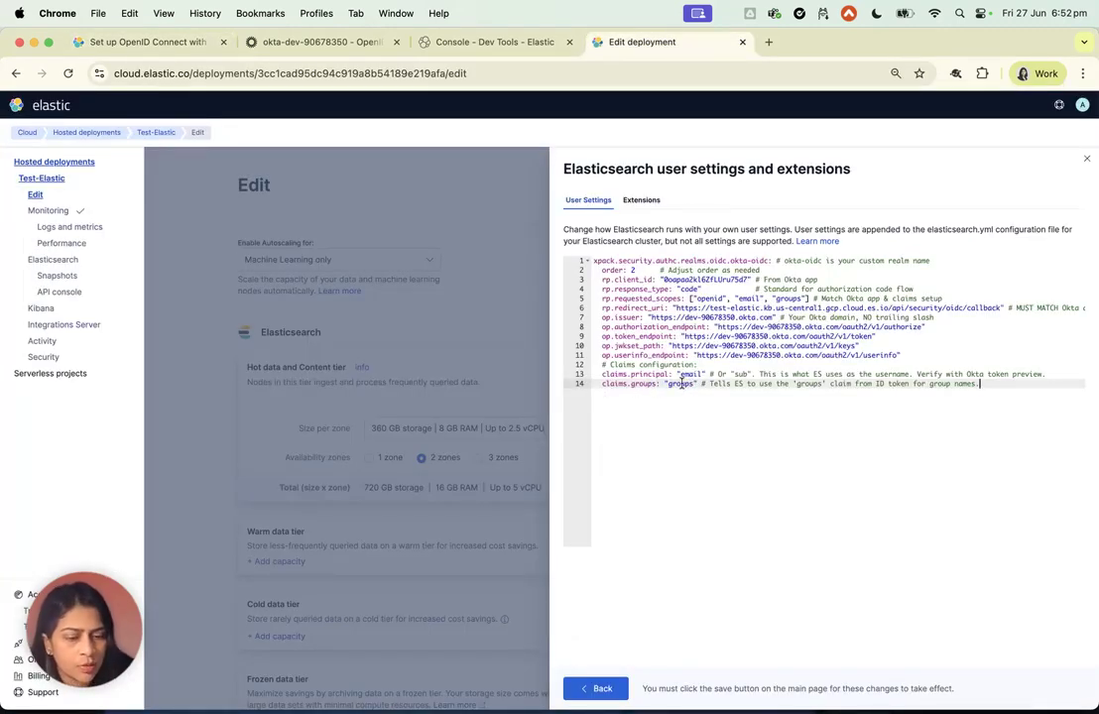
pyautogui.doubleClick(682, 384)
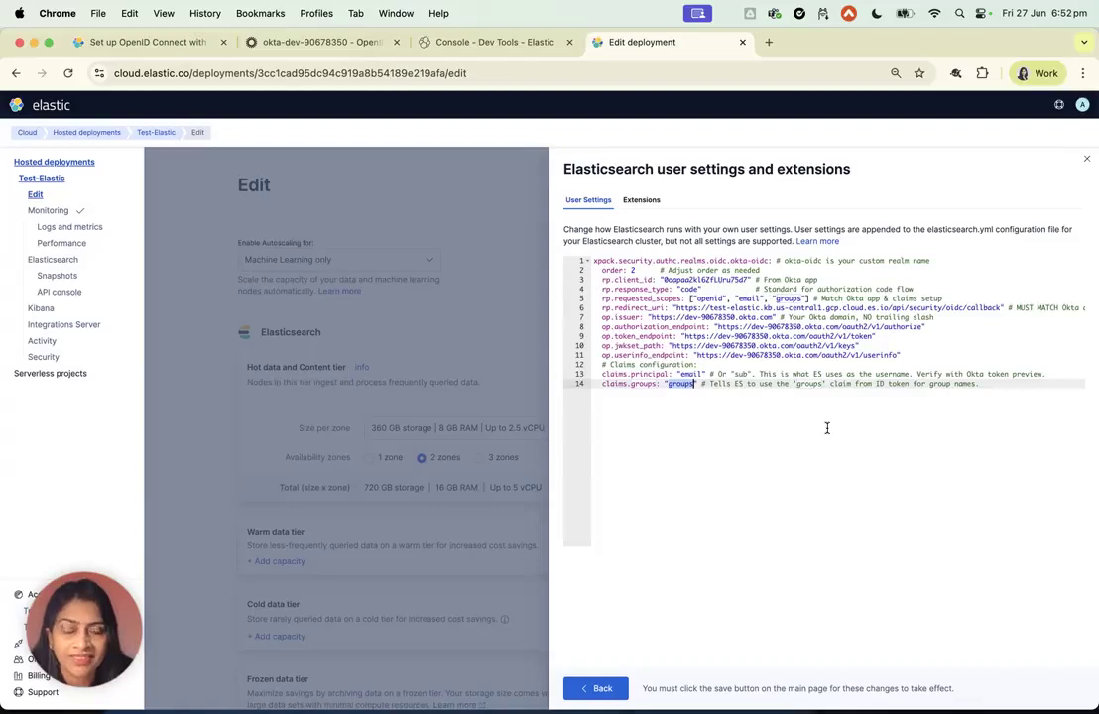
# Leave the Elasticsearch user settings and open the Kibana user settings on the Test-Elastic deployment's edit page.
pyautogui.click(600, 688)
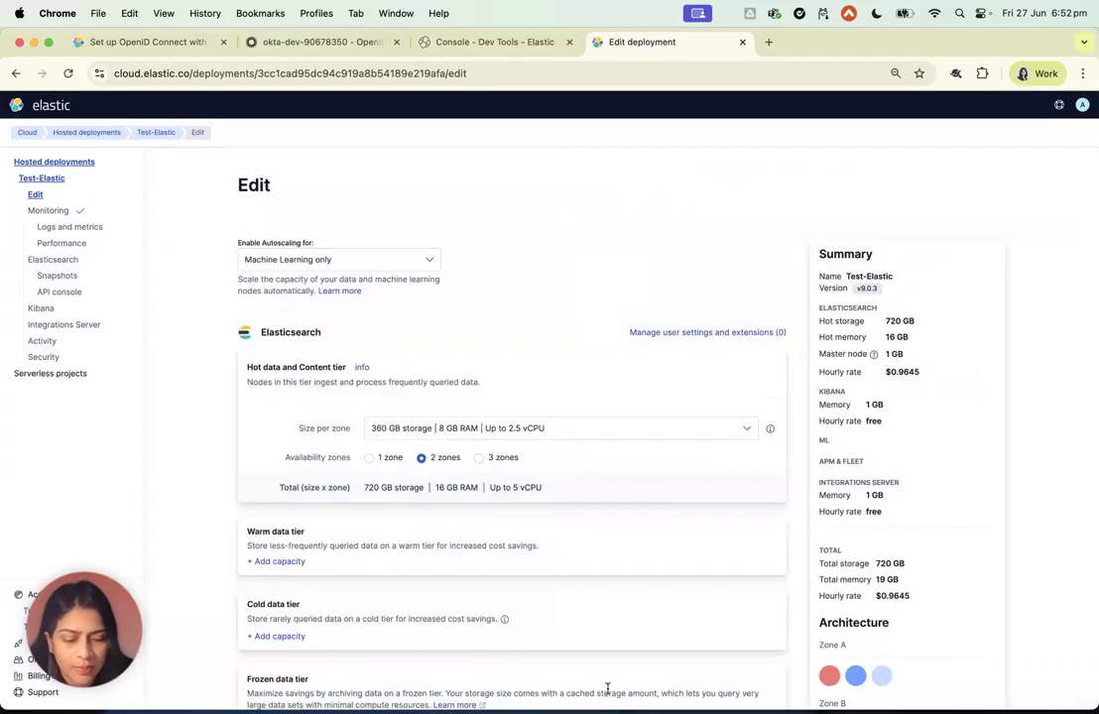
pyautogui.scroll(-5, 510, 542)
pyautogui.scroll(-5, 512, 546)
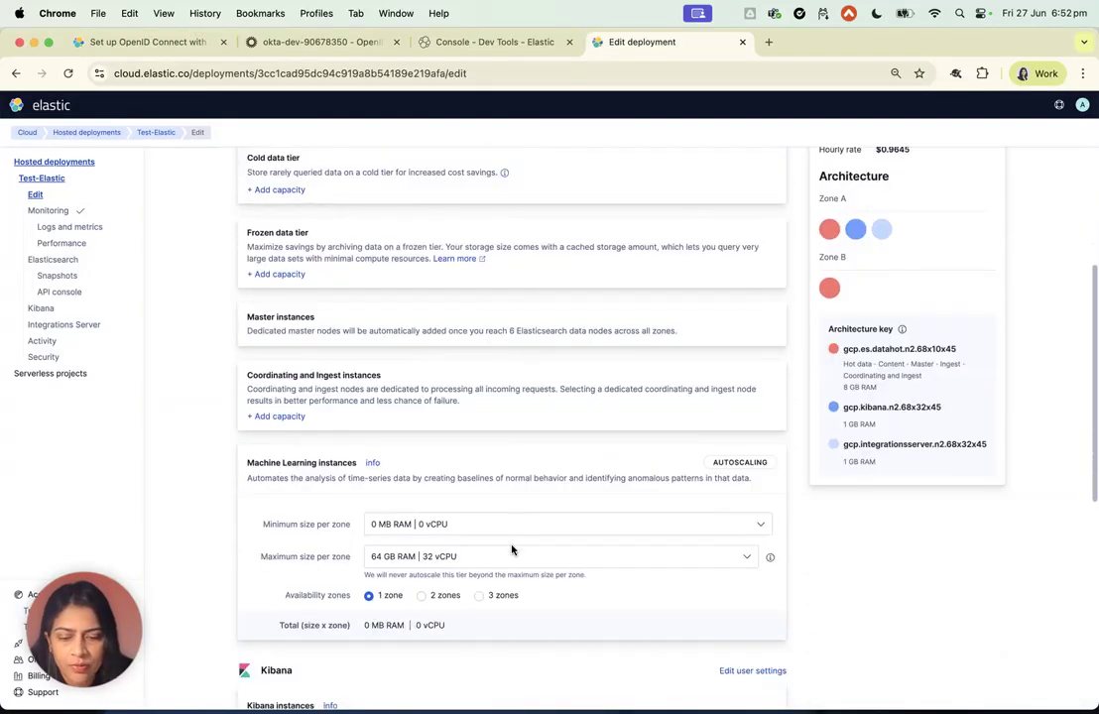
pyautogui.scroll(-3, 512, 550)
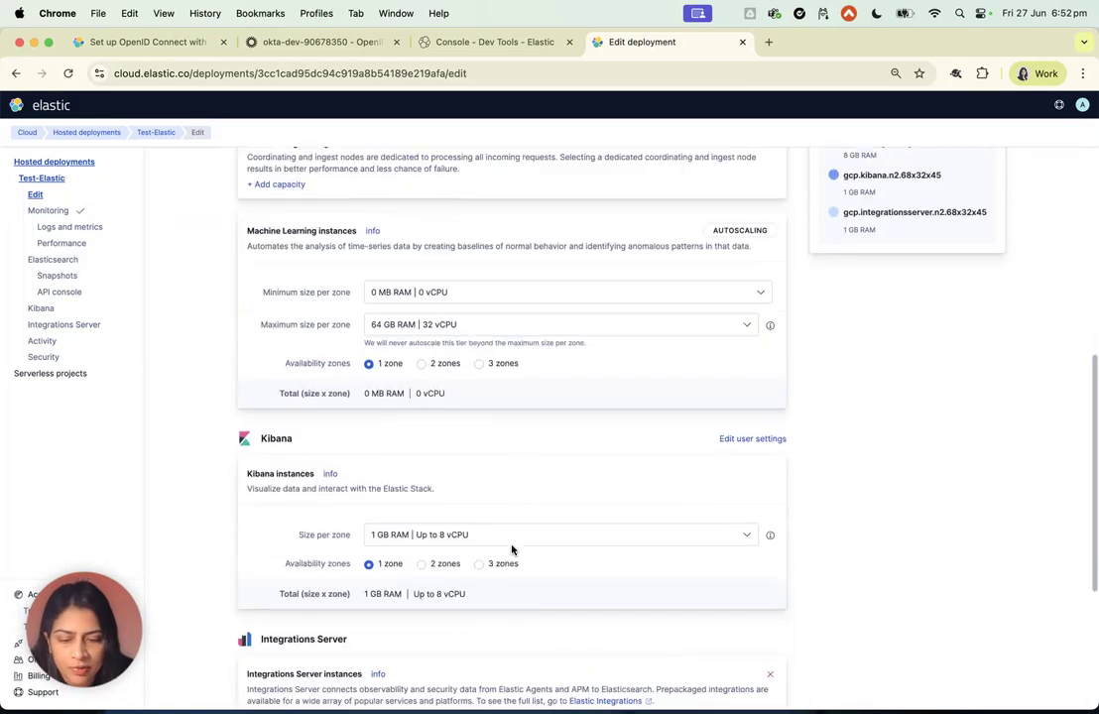
pyautogui.click(748, 424)
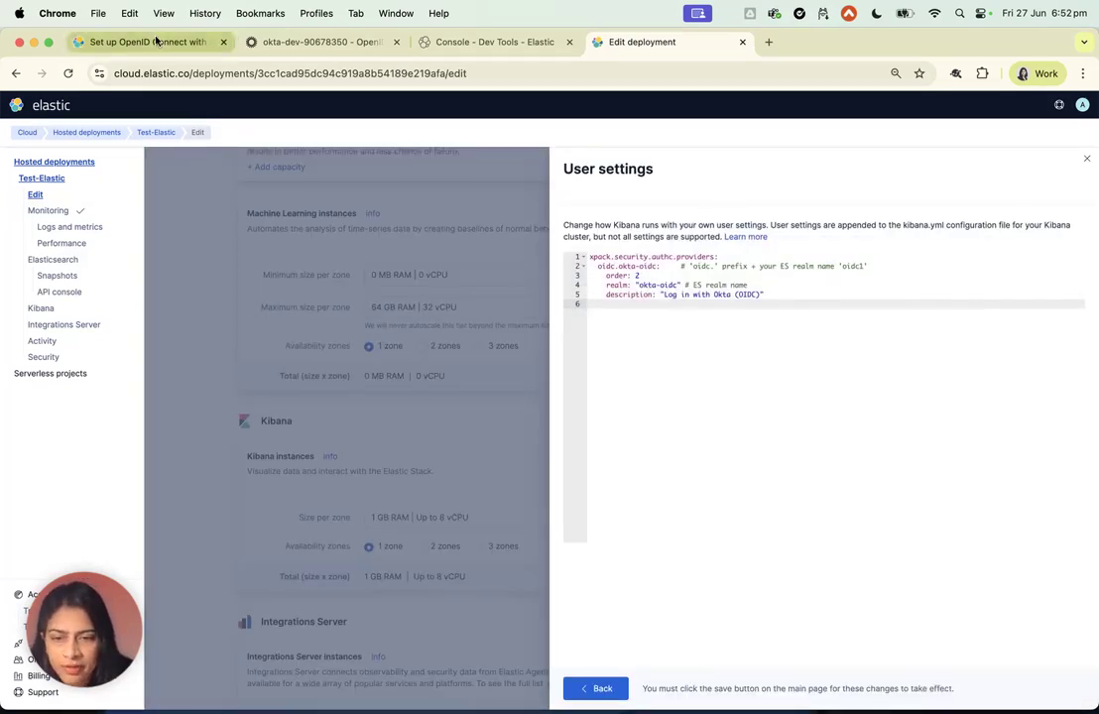
# Compare the documentation's xpack.security.authc.providers example for Kibana with the okta-oidc provider in the deployment's Kibana user settings.
pyautogui.click(209, 42)
pyautogui.scroll(-10, 347, 434)
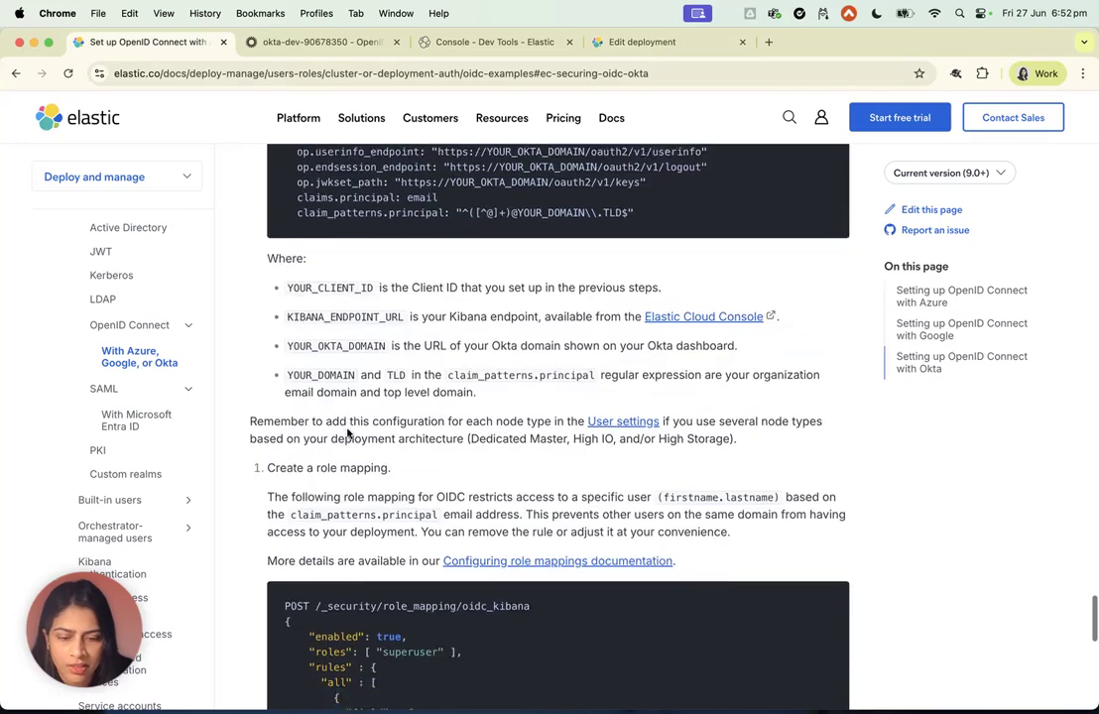
pyautogui.scroll(-4, 347, 431)
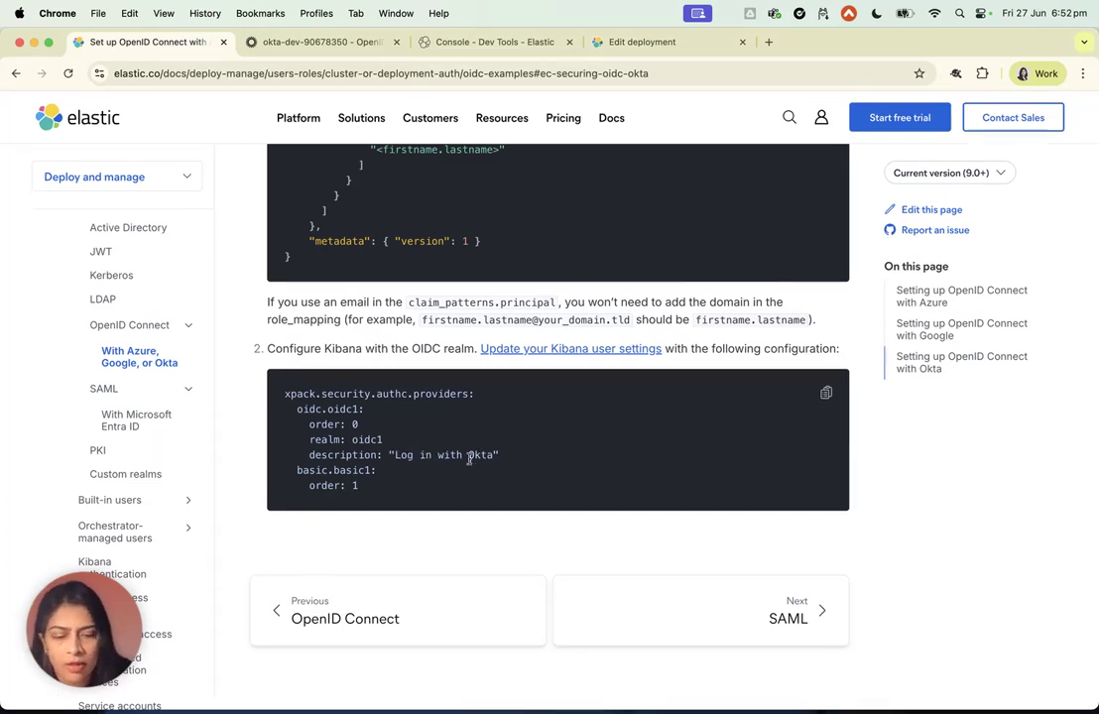
pyautogui.click(676, 50)
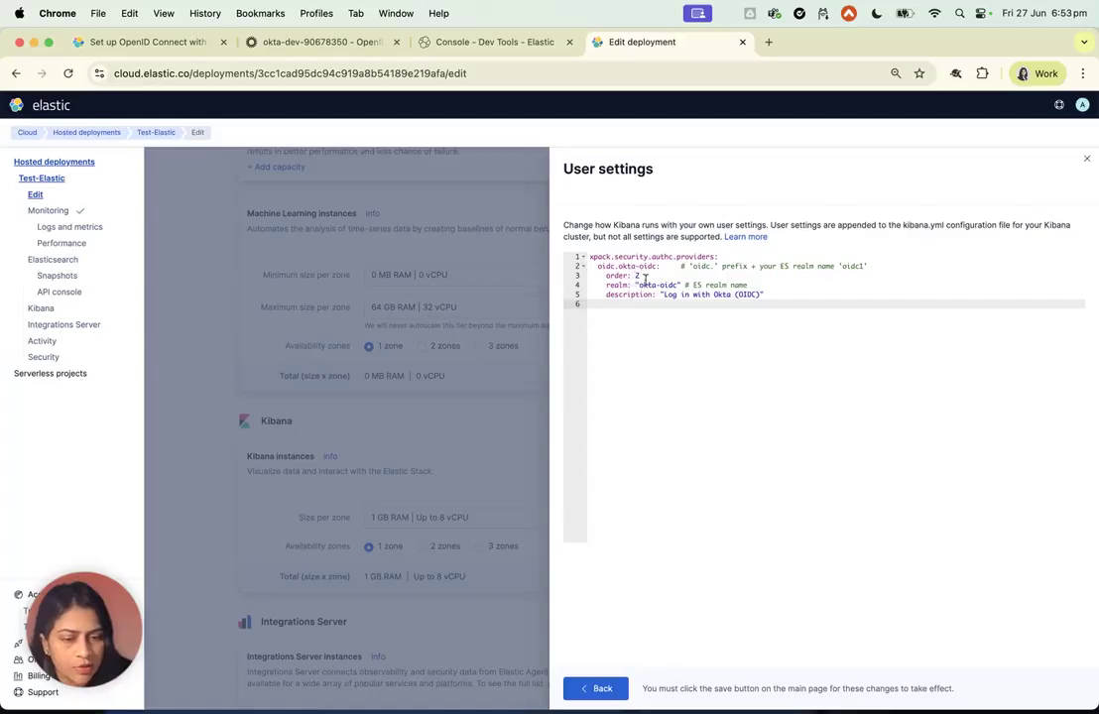
# Close the Kibana user settings and view the failover and save options at the end of the deployment's edit page.
pyautogui.click(600, 691)
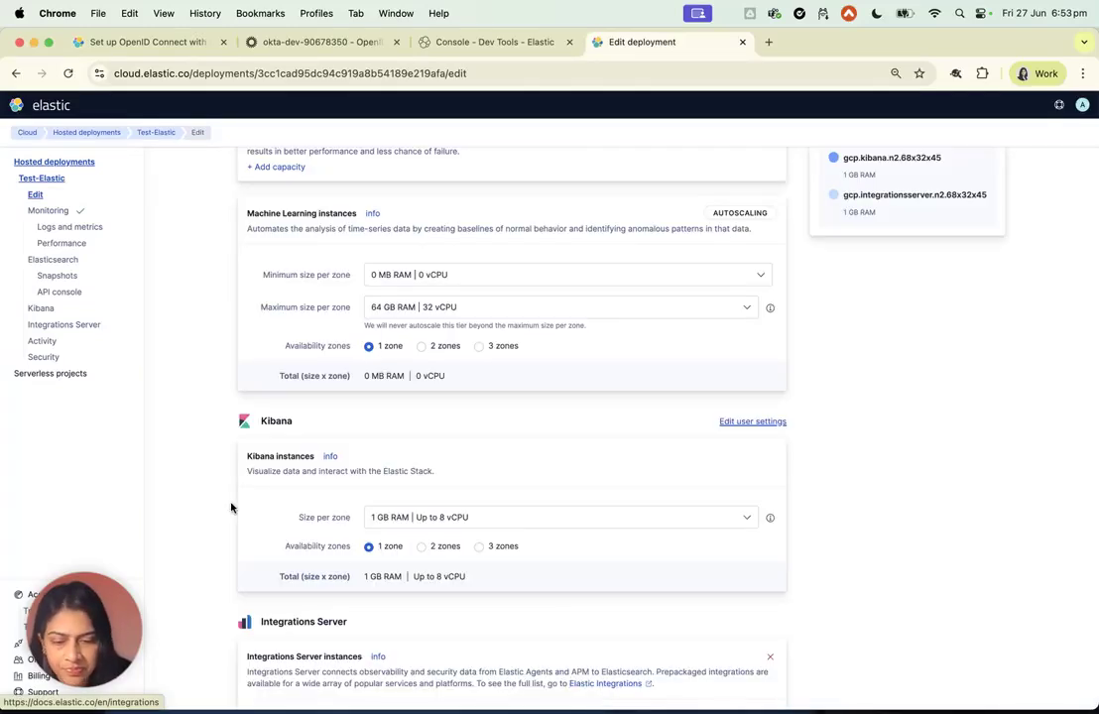
pyautogui.scroll(-5, 211, 496)
pyautogui.scroll(-1, 211, 496)
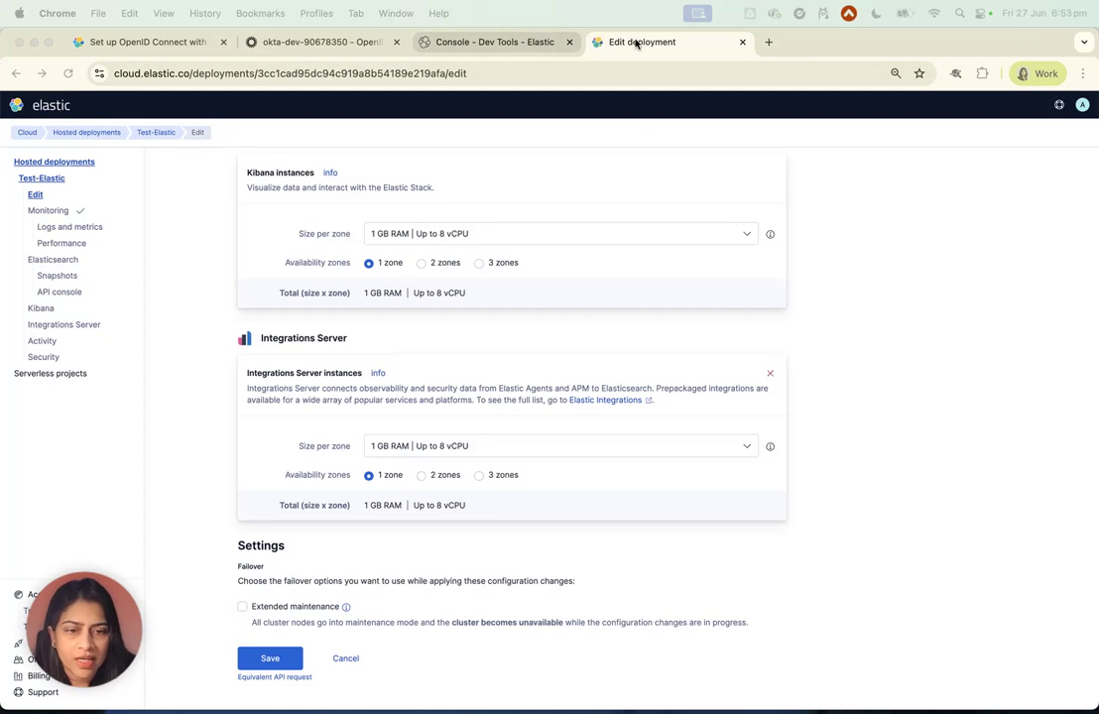
# Close the deployment's edit page and log out of the current Kibana session.
pyautogui.click(741, 43)
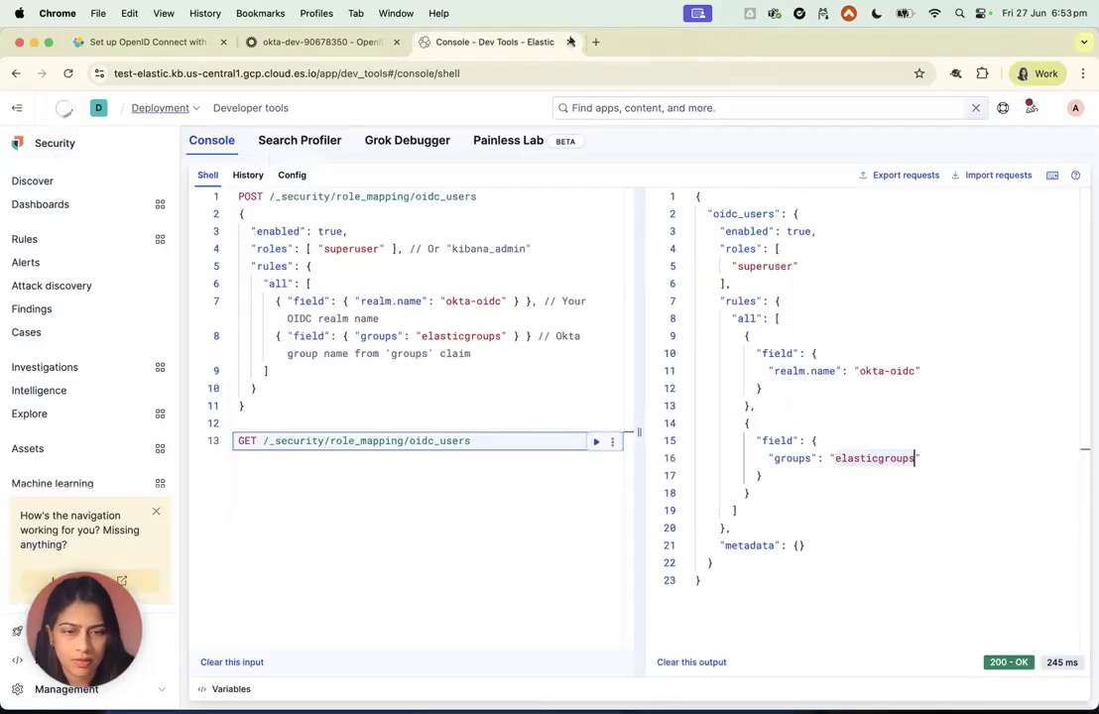
pyautogui.click(1075, 107)
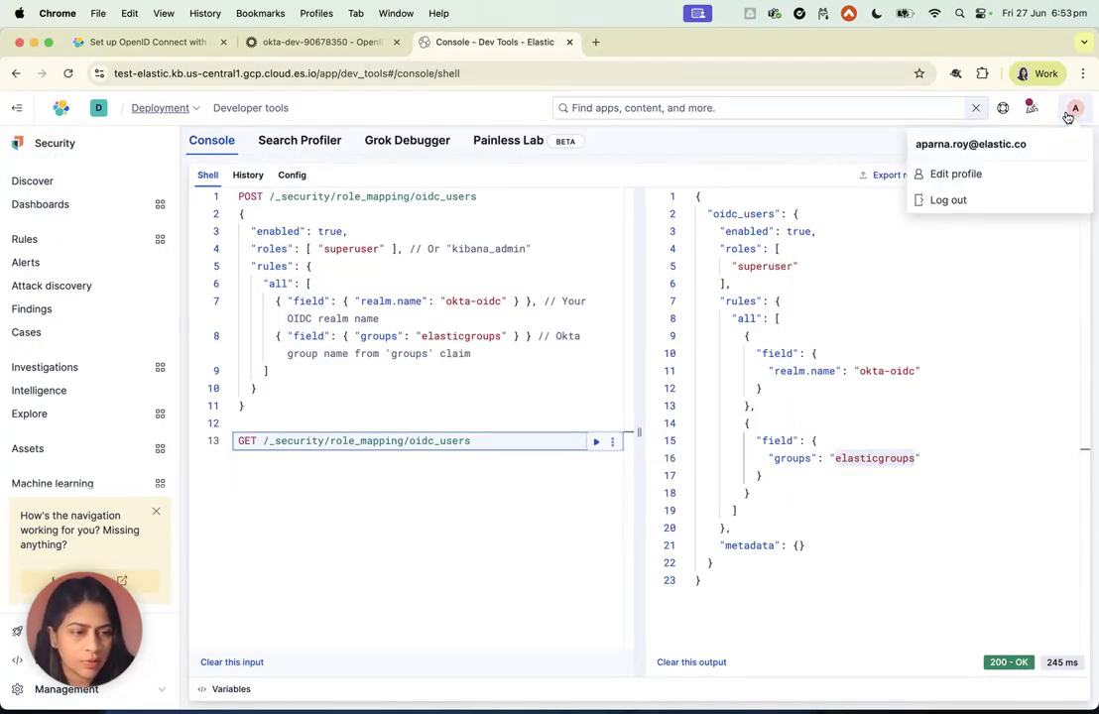
pyautogui.click(948, 202)
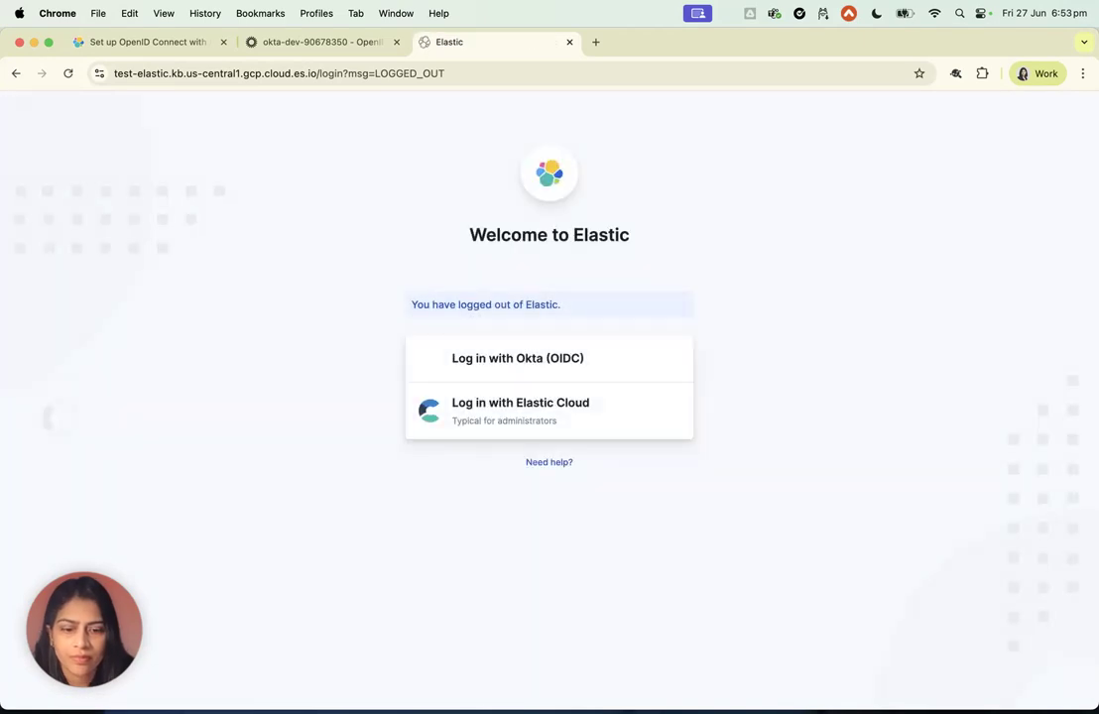
# Copy the Kibana base URL, without the /security/logged_out path, from the application's sign-out redirect URI in Okta.
pyautogui.click(319, 50)
pyautogui.click(255, 334)
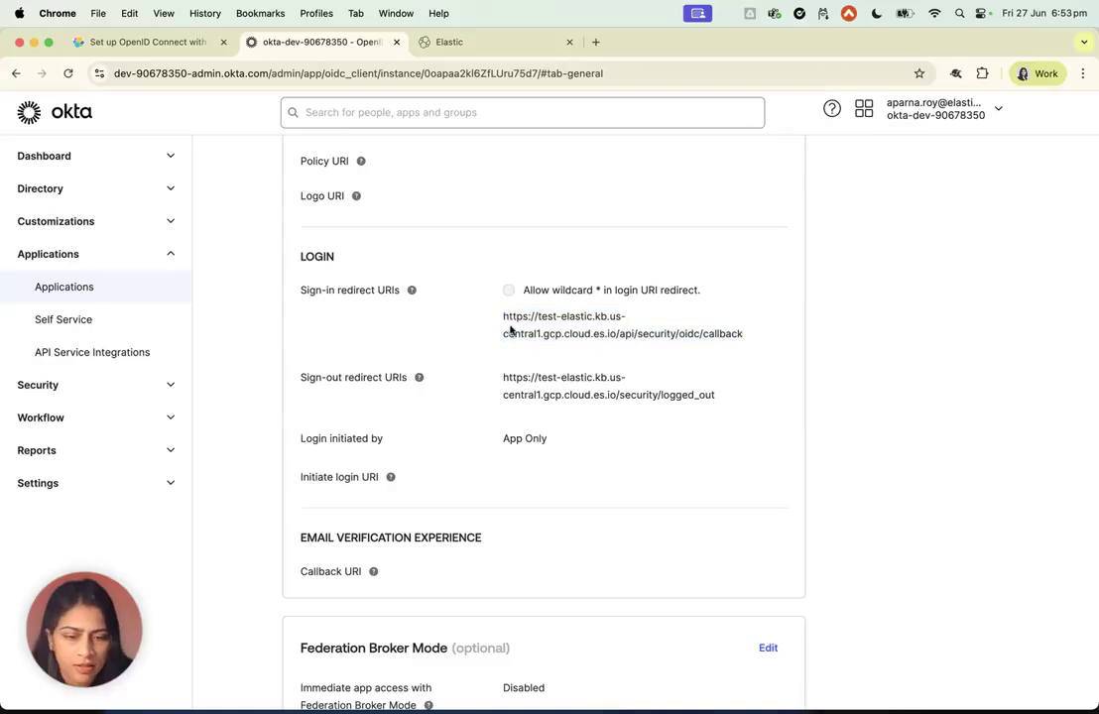
pyautogui.moveTo(503, 377); pyautogui.dragTo(613, 398)
pyautogui.press('super+c')
pyautogui.click(503, 43)
pyautogui.click(456, 72)
pyautogui.press('super+v')
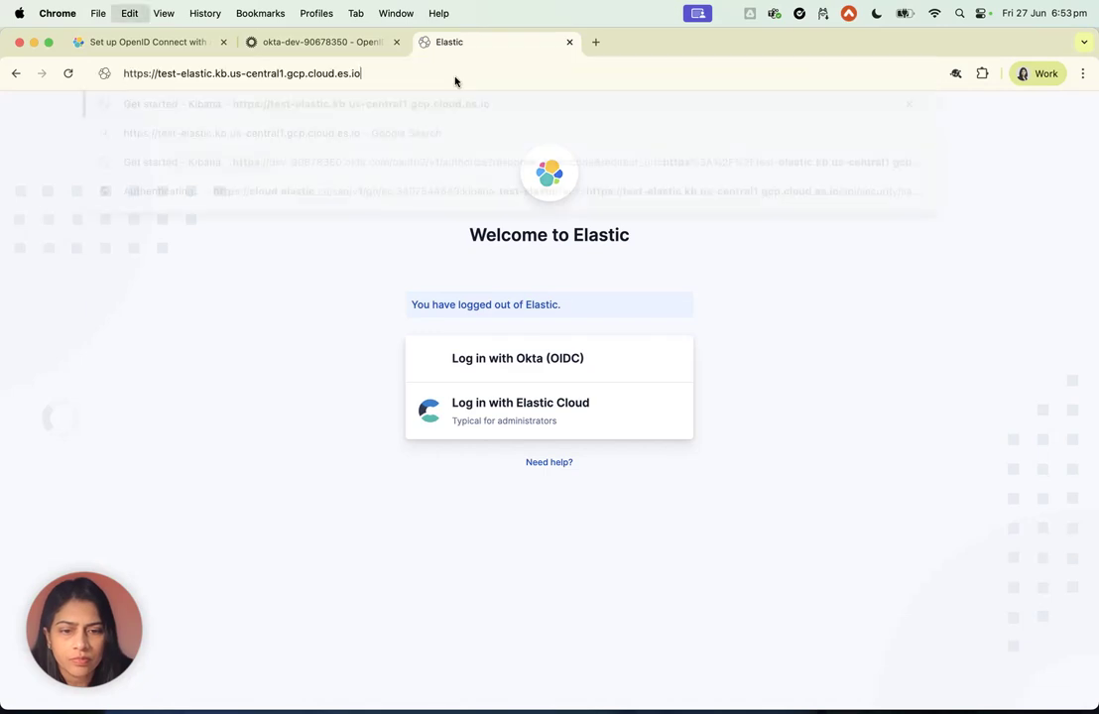
pyautogui.press('Return')
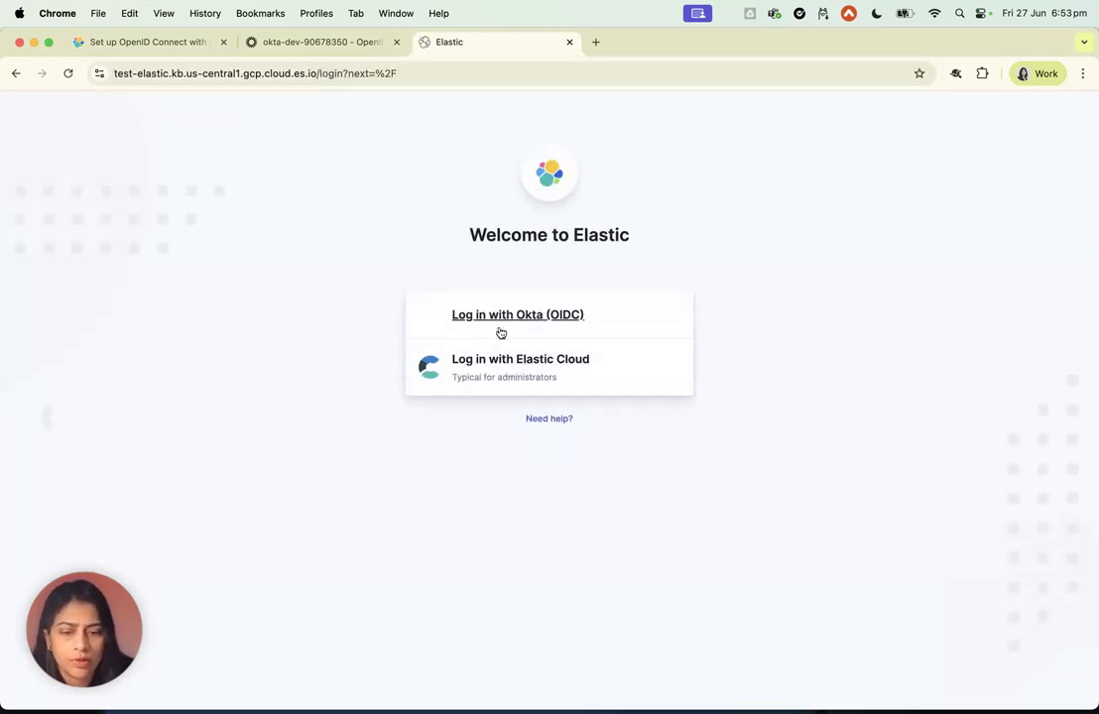
pyautogui.click(568, 318)
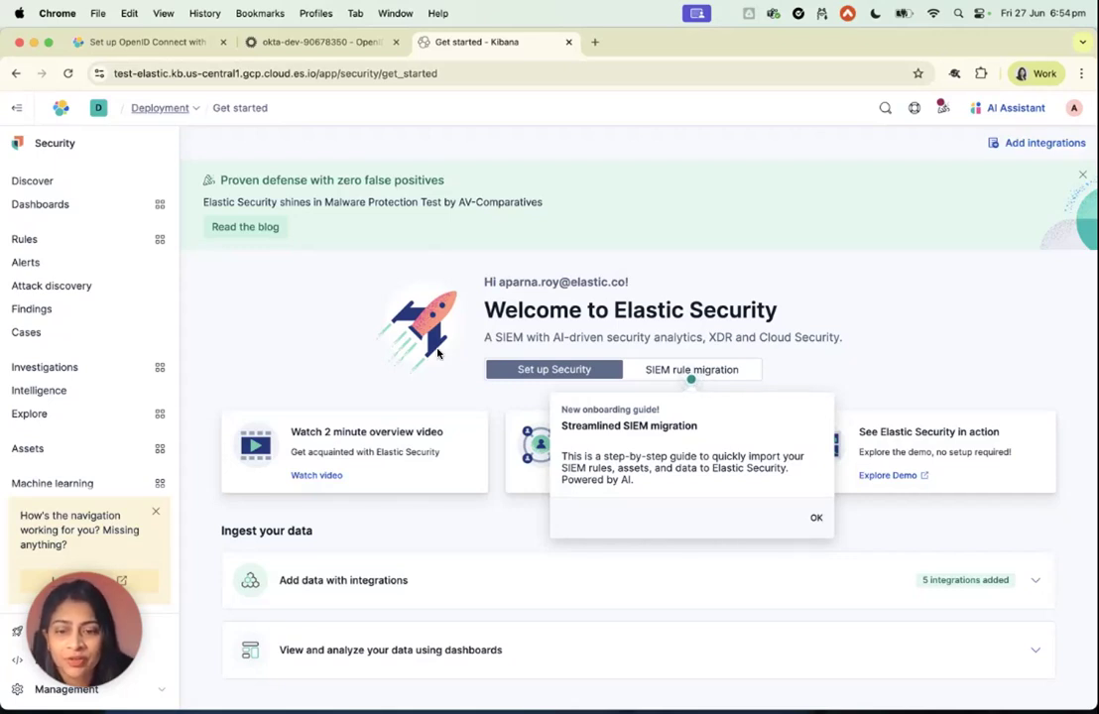
# Switch back to the Okta admin console and open the System Log report.
pyautogui.click(334, 44)
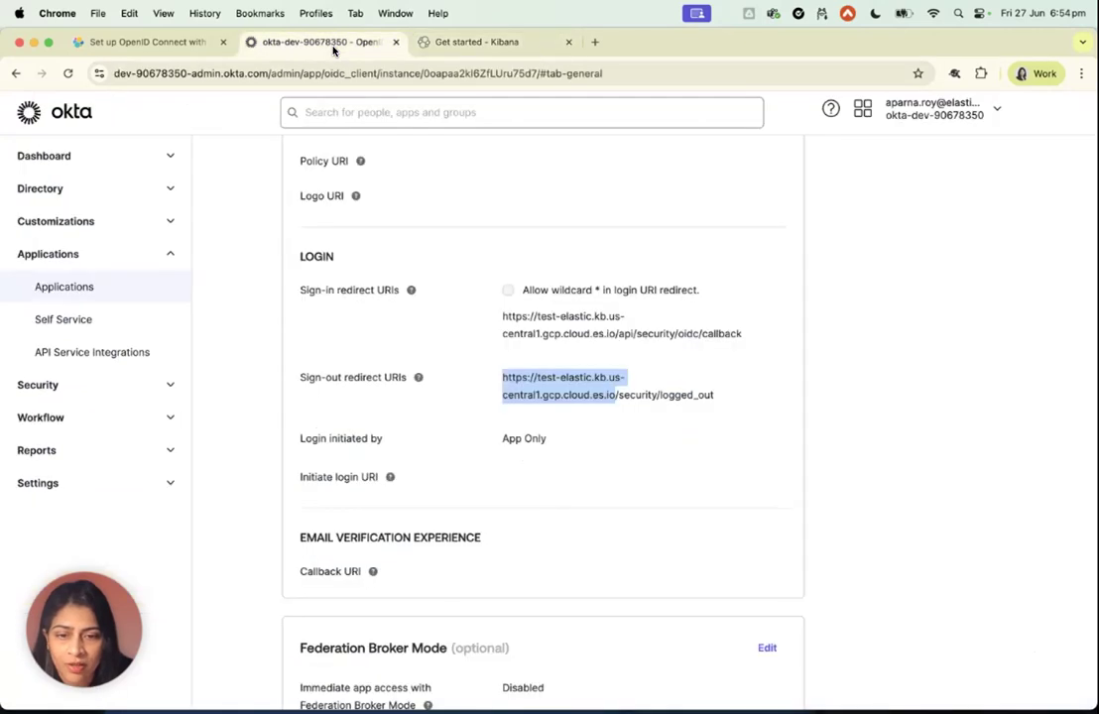
pyautogui.click(129, 481)
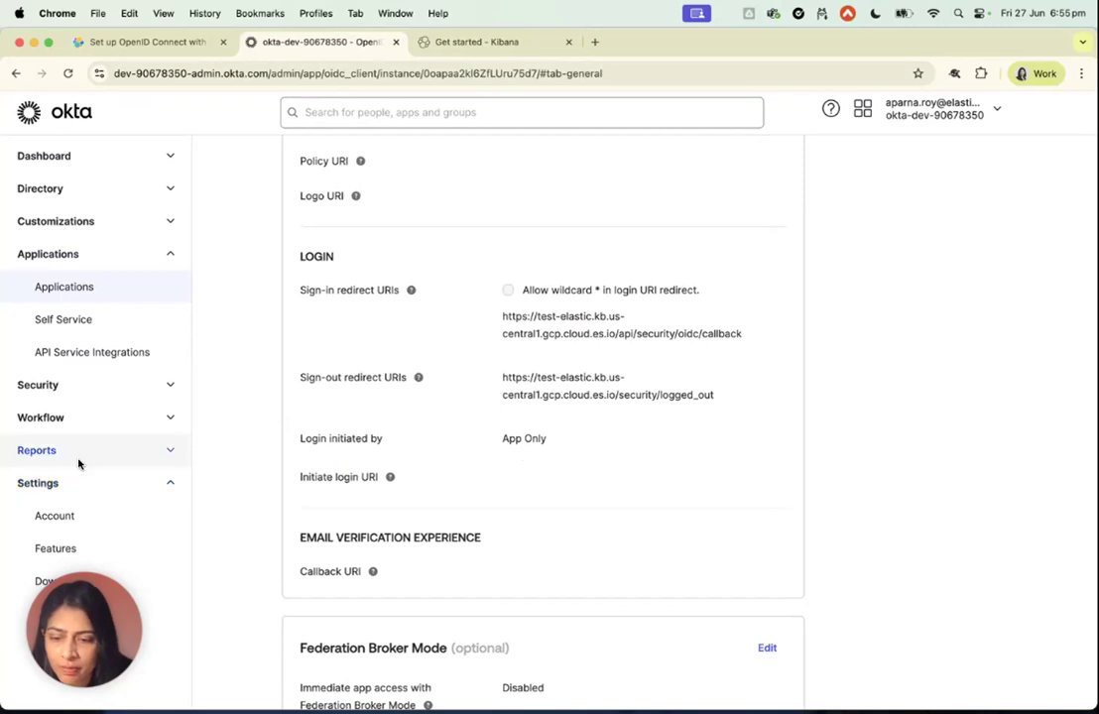
pyautogui.click(104, 450)
pyautogui.click(66, 514)
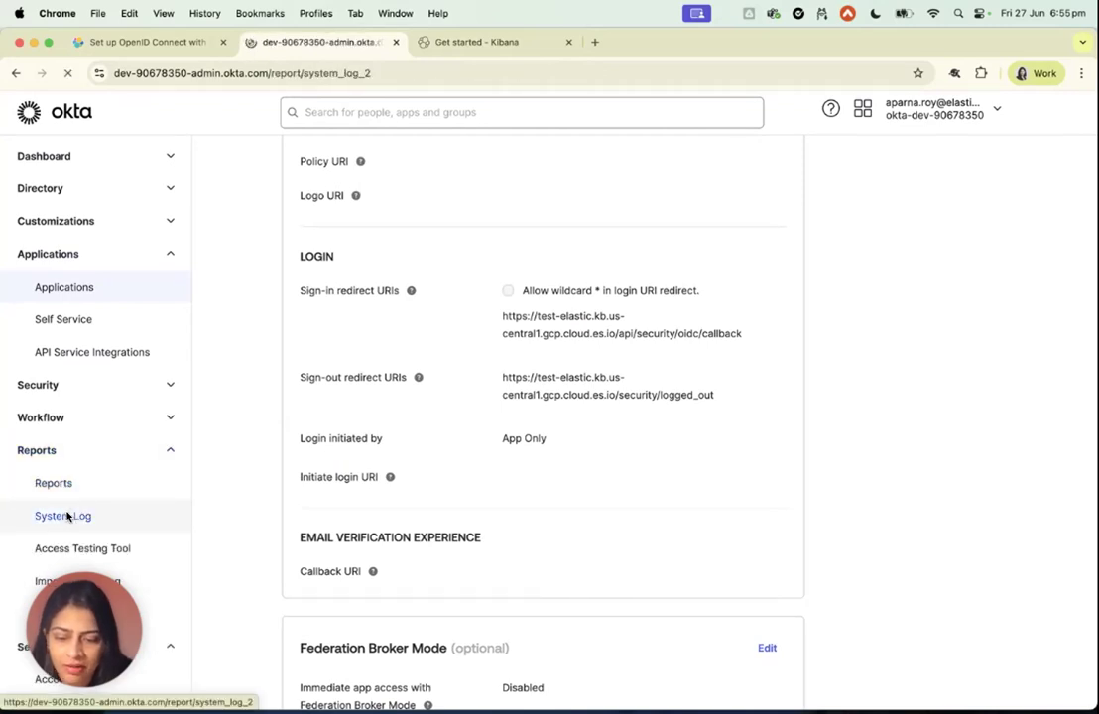